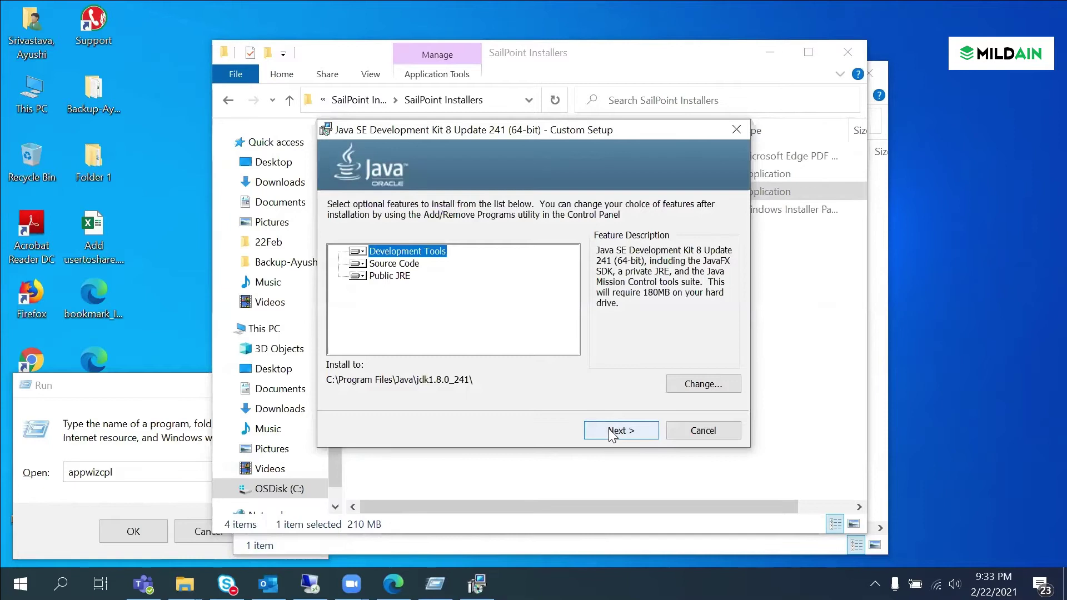
Step: Begin installing JDK 8 Update 241 with default features and dismiss the leftover Run prompt
click(611, 433)
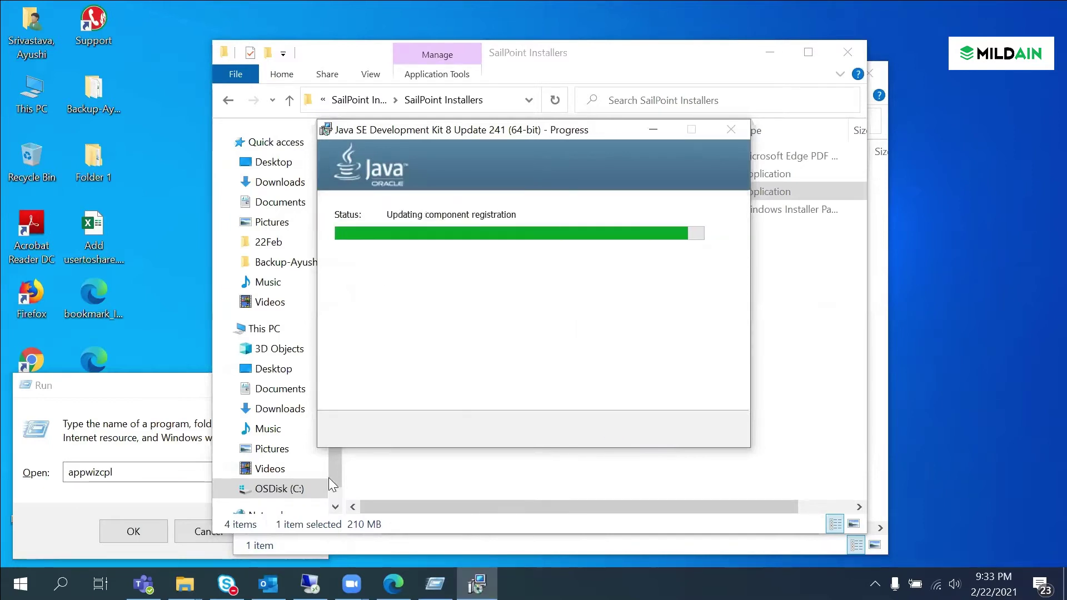
click(199, 531)
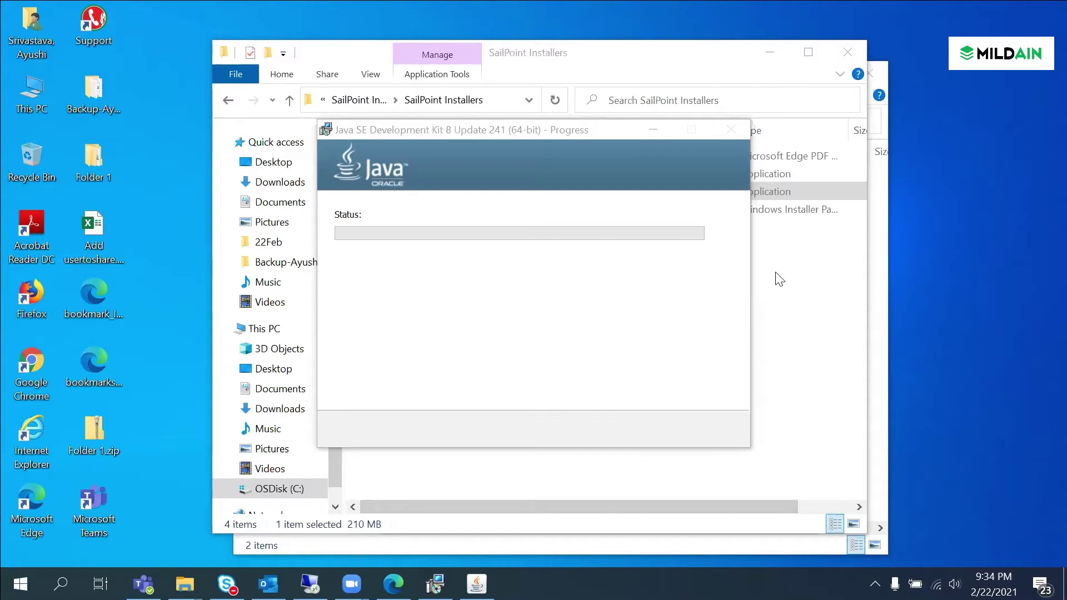
Step: Drag the Java progress window down and right so the folder's installer files show
drag(581, 129, 628, 182)
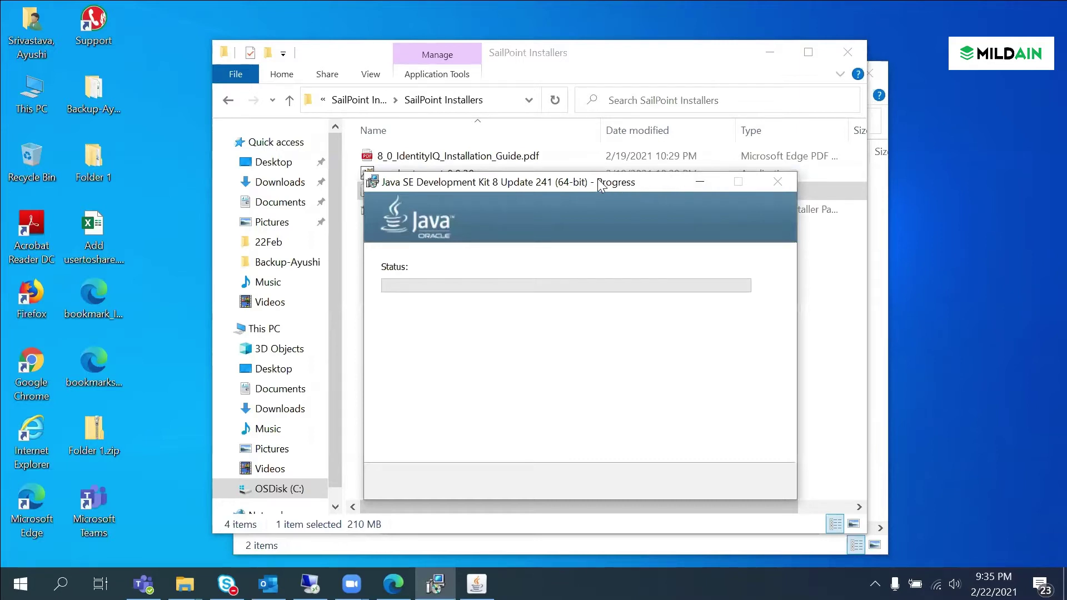
drag(598, 178, 629, 213)
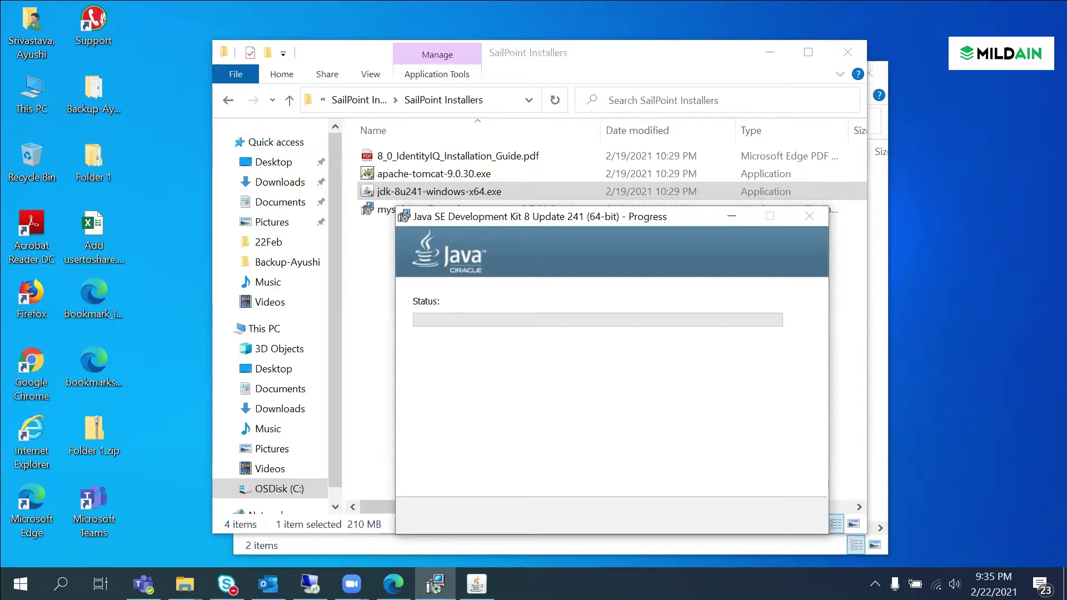
Step: Start connecting to TheMentalist Wi-Fi, entering a security key and then clearing the field
click(936, 584)
scroll(897, 322, down, 5)
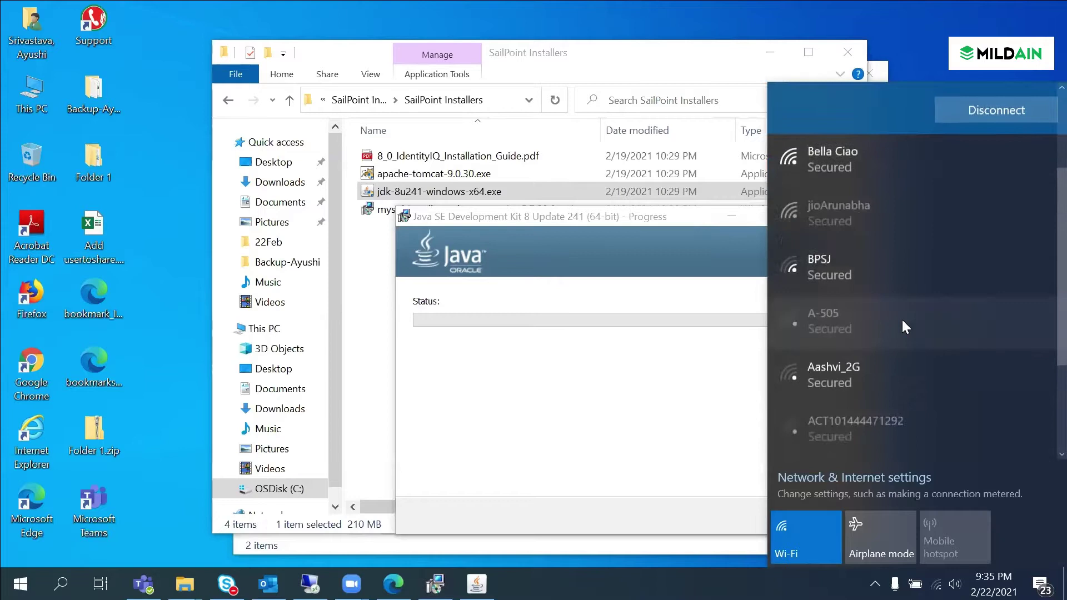
scroll(895, 389, up, 5)
scroll(904, 349, down, 1)
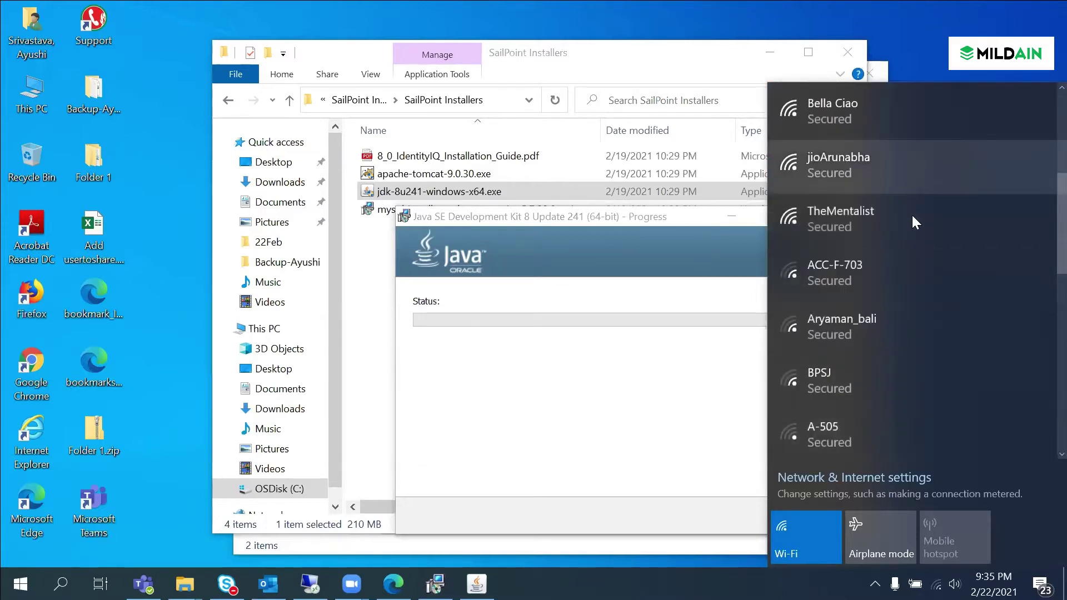
click(911, 222)
click(961, 225)
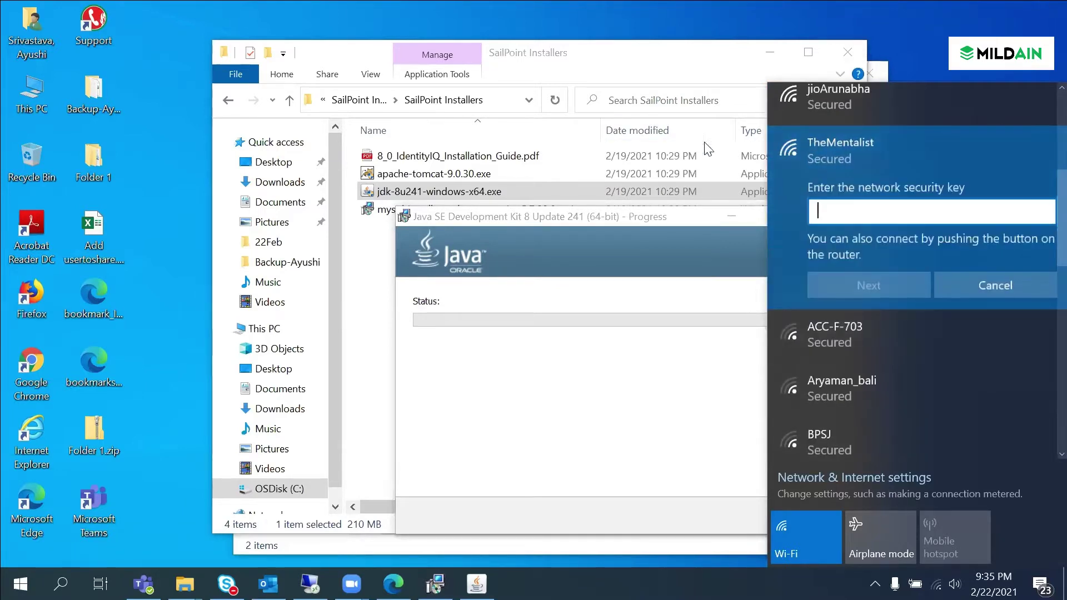
text(*****)
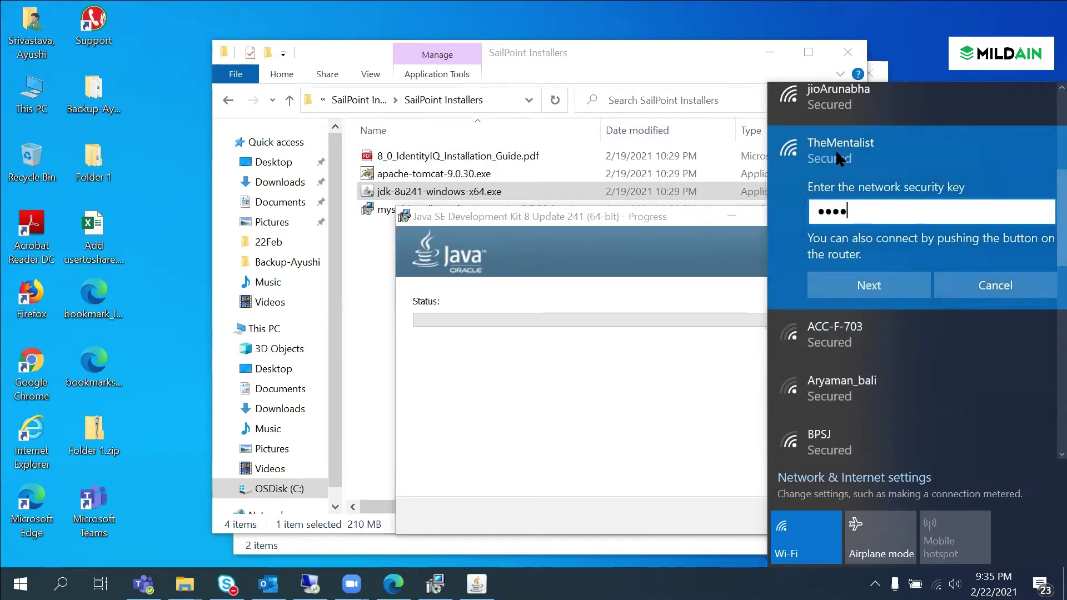
text(**)
key(BackSpace)
key(BackSpace)
key(BackSpace)
key(BackSpace)
key(BackSpace)
key(BackSpace)
key(BackSpace)
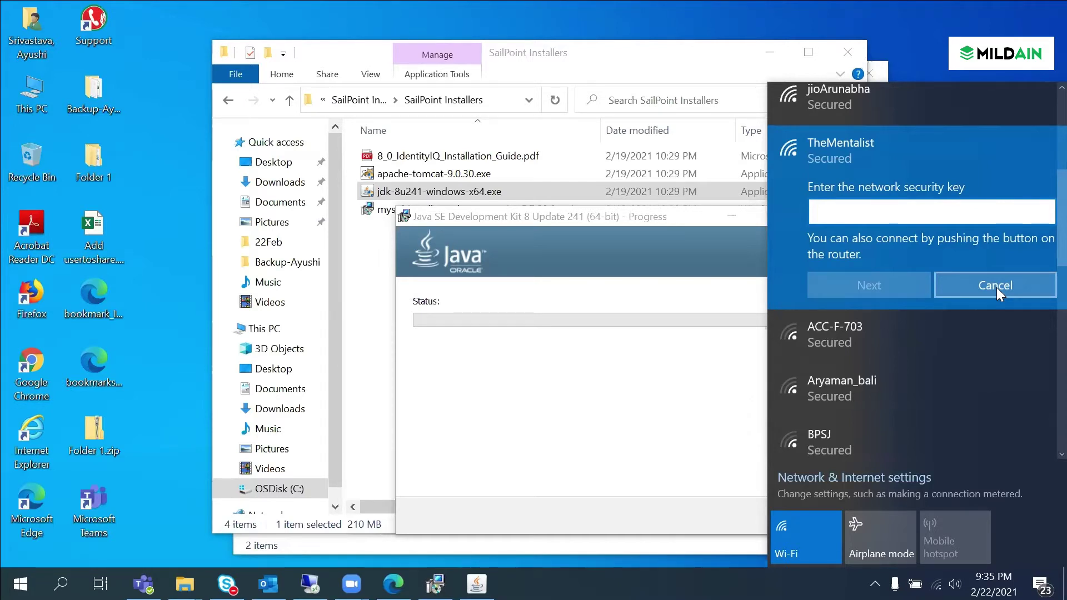
Step: Cancel joining TheMentalist, close Cisco AnyConnect, refresh the desktop and bring the Java window forward
click(995, 288)
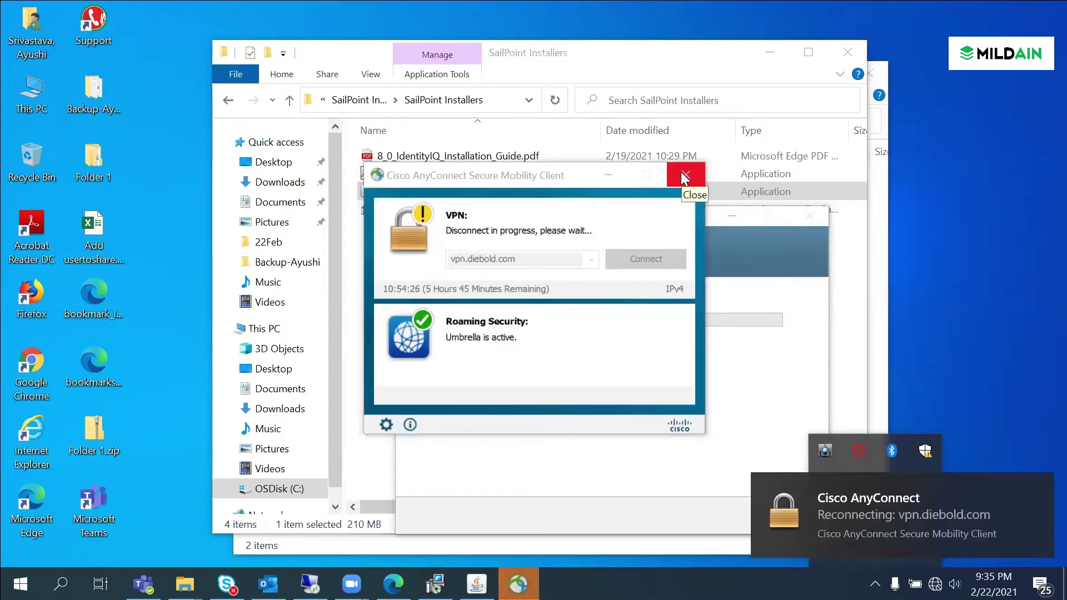
click(682, 168)
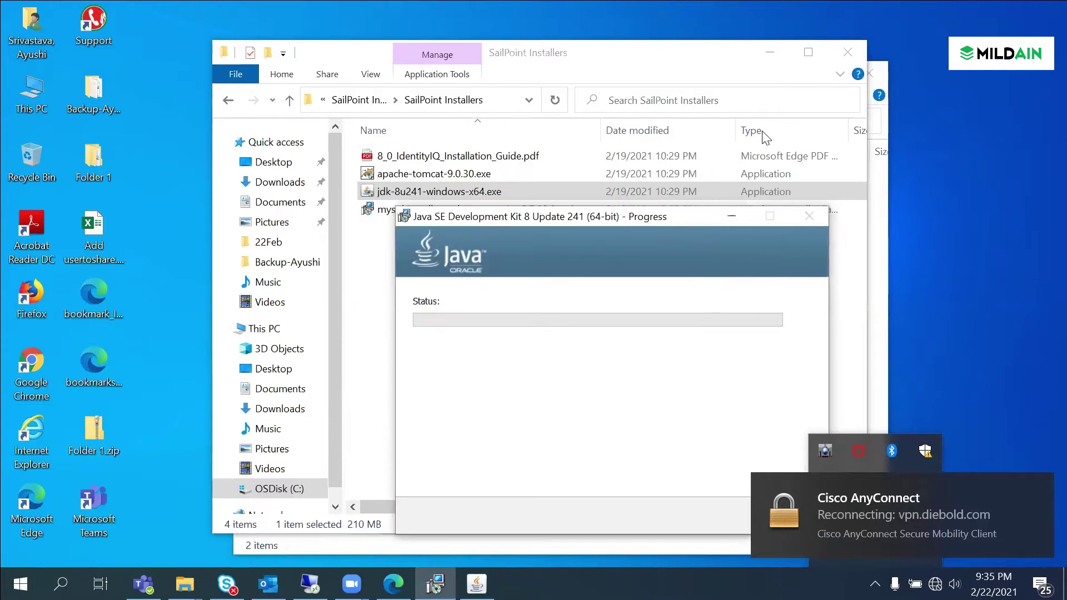
right_click(958, 211)
click(969, 261)
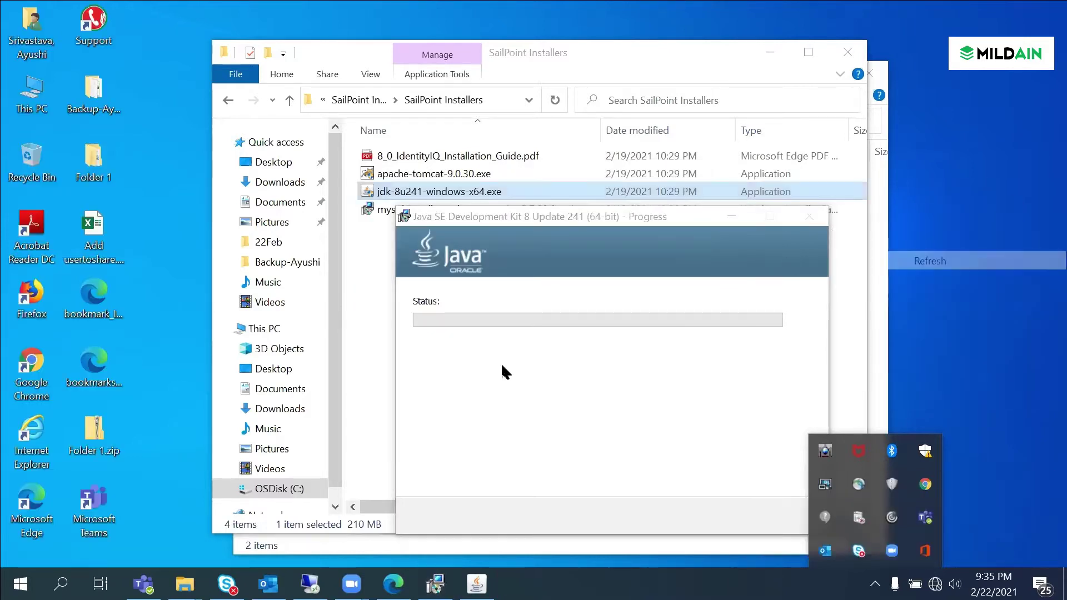
click(492, 395)
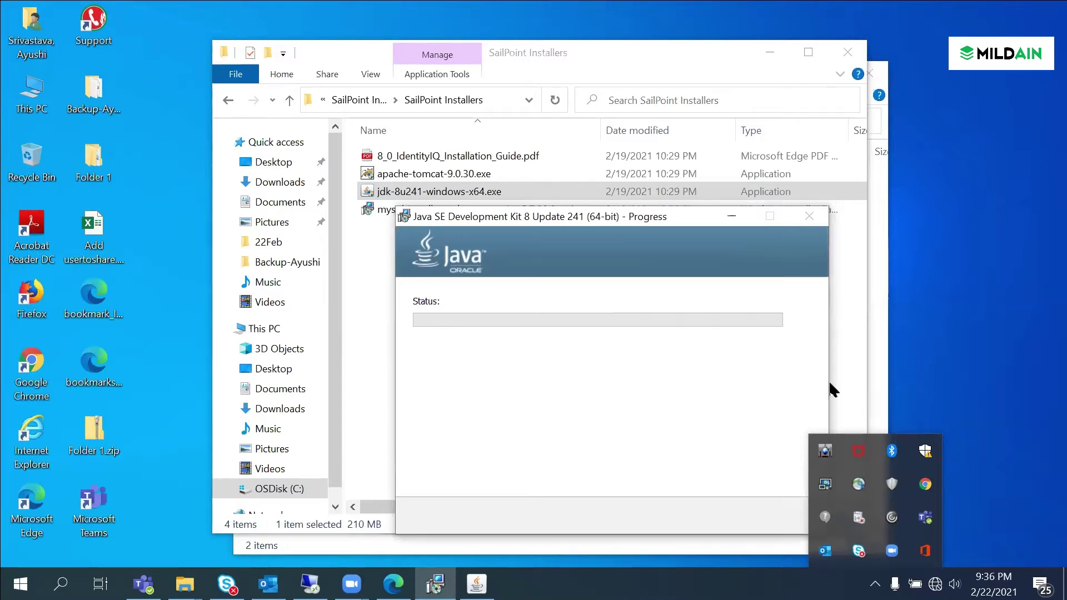
Step: Connect to the Bella Ciao_5g Wi-Fi network and close the network list
click(935, 583)
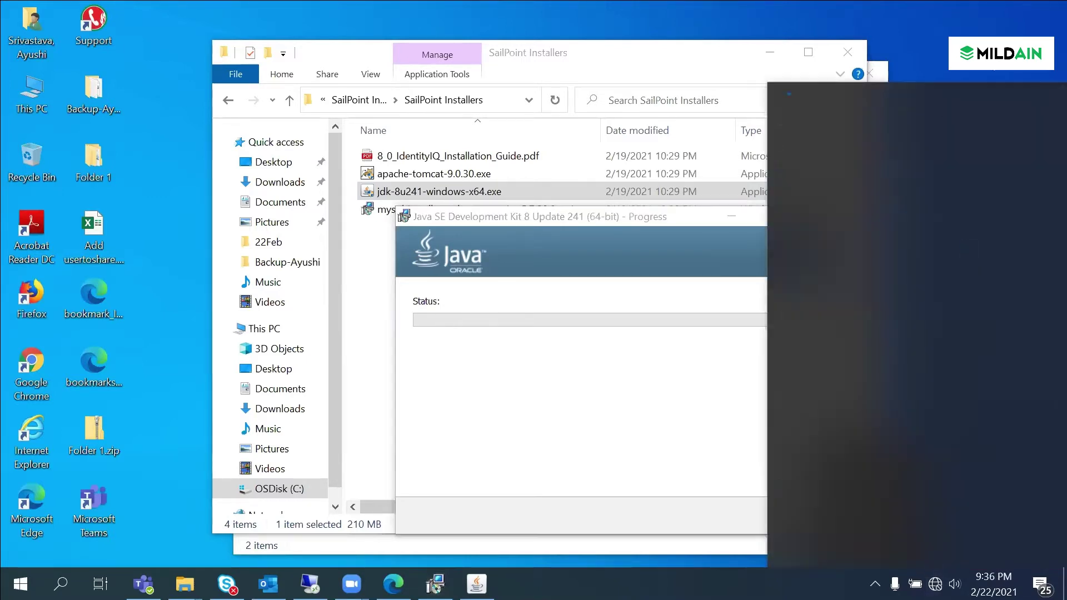
scroll(892, 339, down, 1)
click(915, 245)
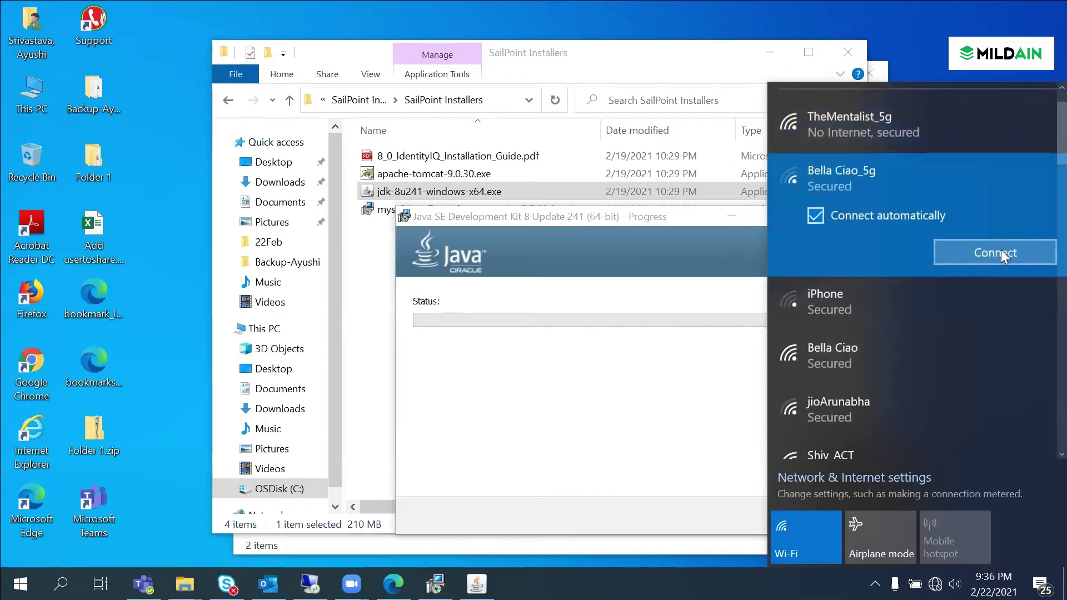
click(1001, 250)
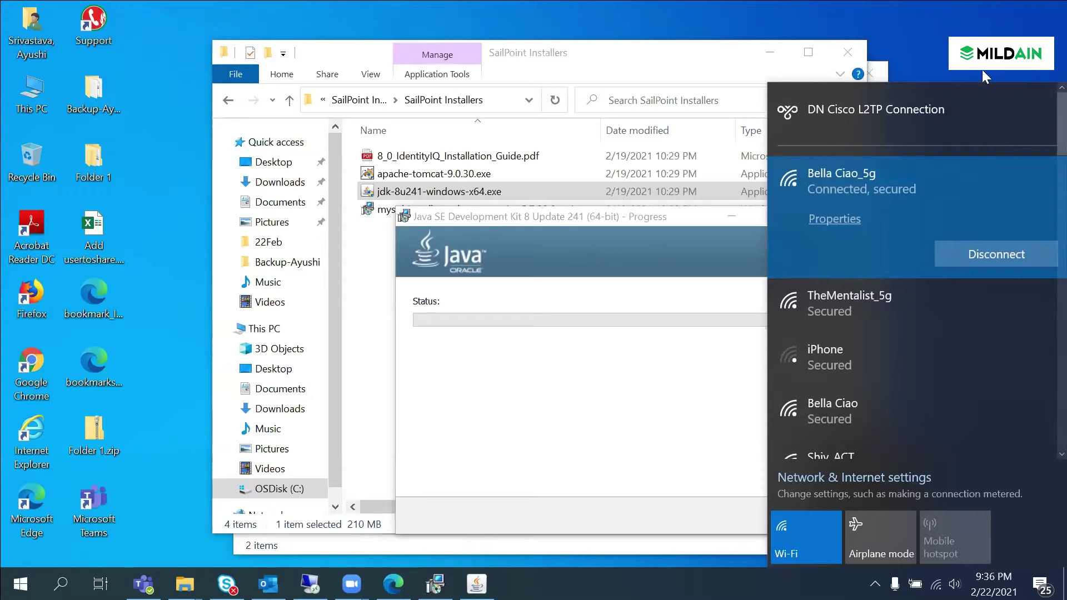
click(495, 311)
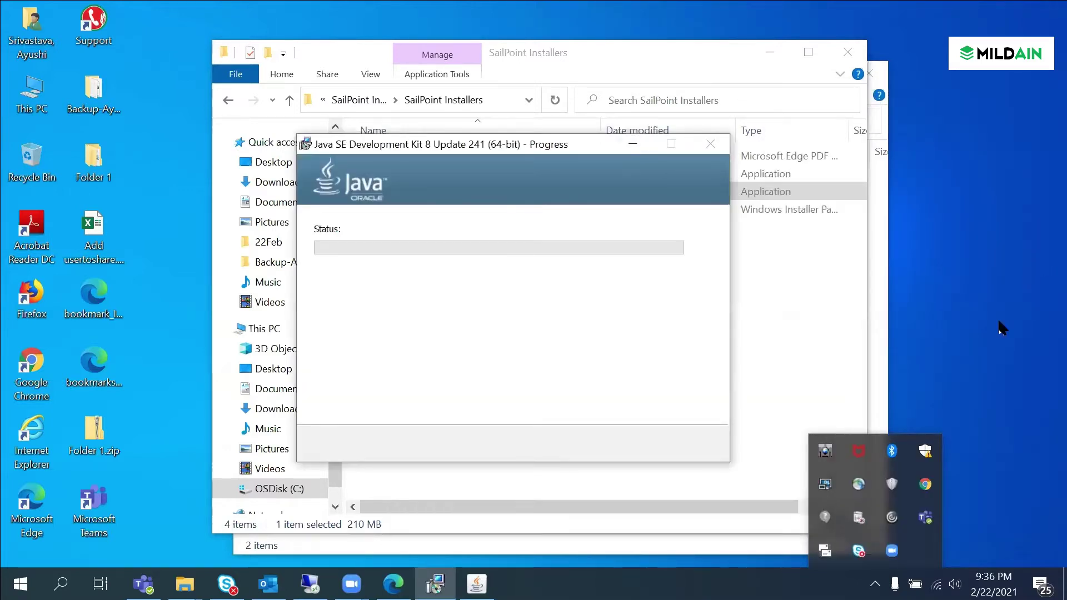
Step: Open and close Windows Security, then bring the Java progress window forward
click(925, 452)
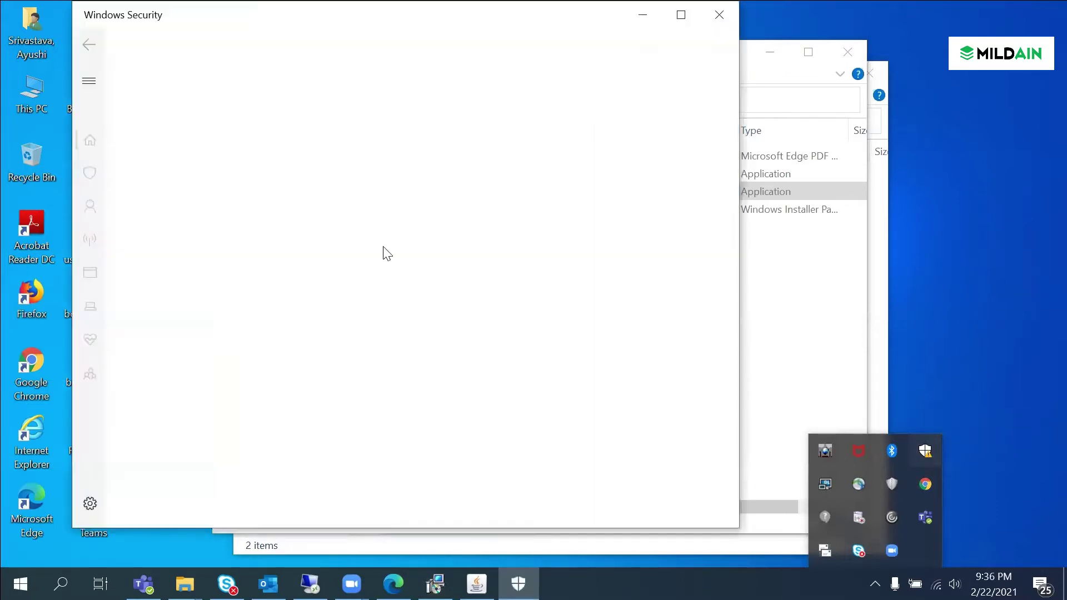
scroll(255, 345, down, 5)
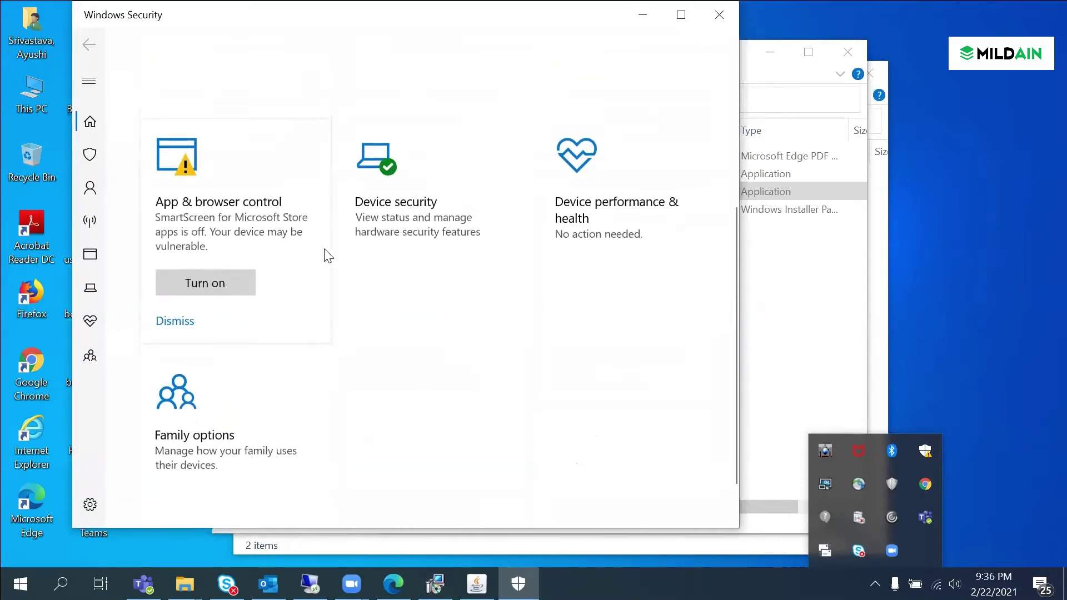
scroll(326, 253, up, 5)
key(alt+F4)
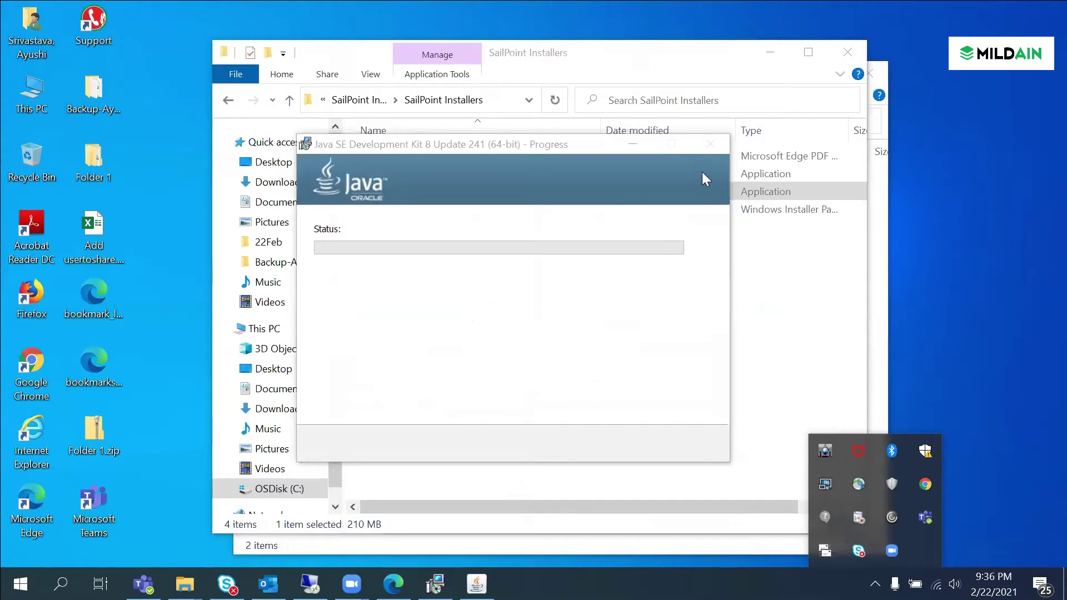
click(662, 142)
Step: End the stuck Java Platform SE binary process in Task Manager
right_click(556, 583)
click(612, 515)
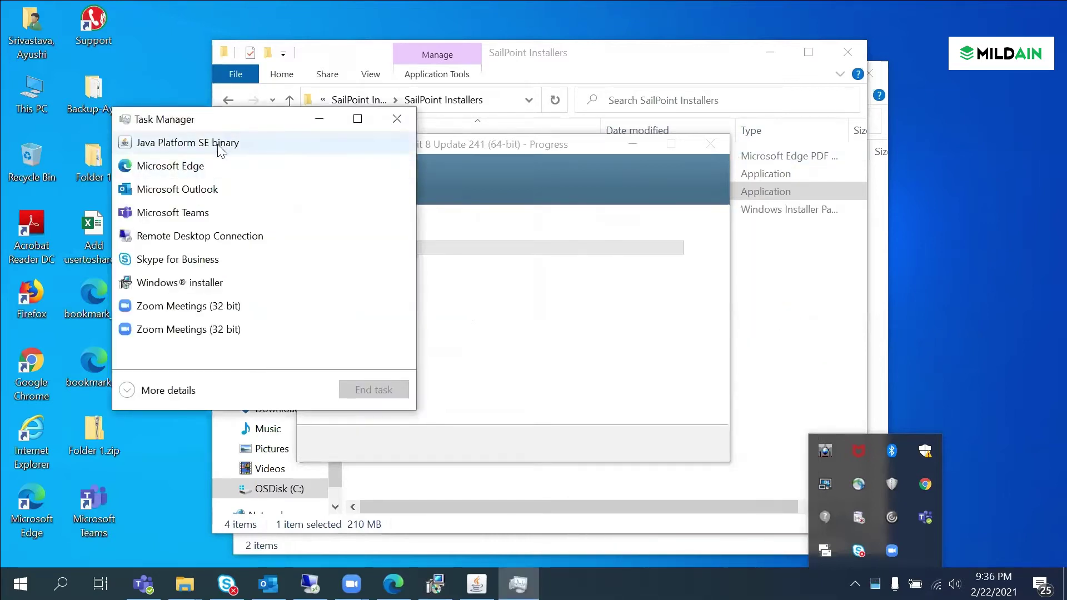
click(358, 387)
click(389, 119)
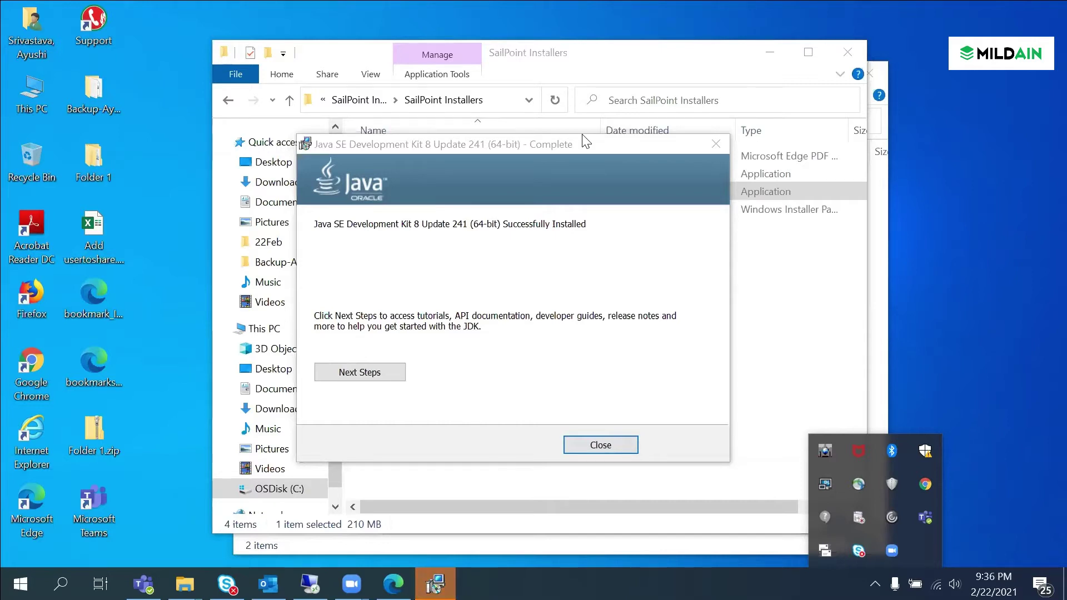
Step: Close the finished JDK installer and open Program Files on the C: drive
click(607, 446)
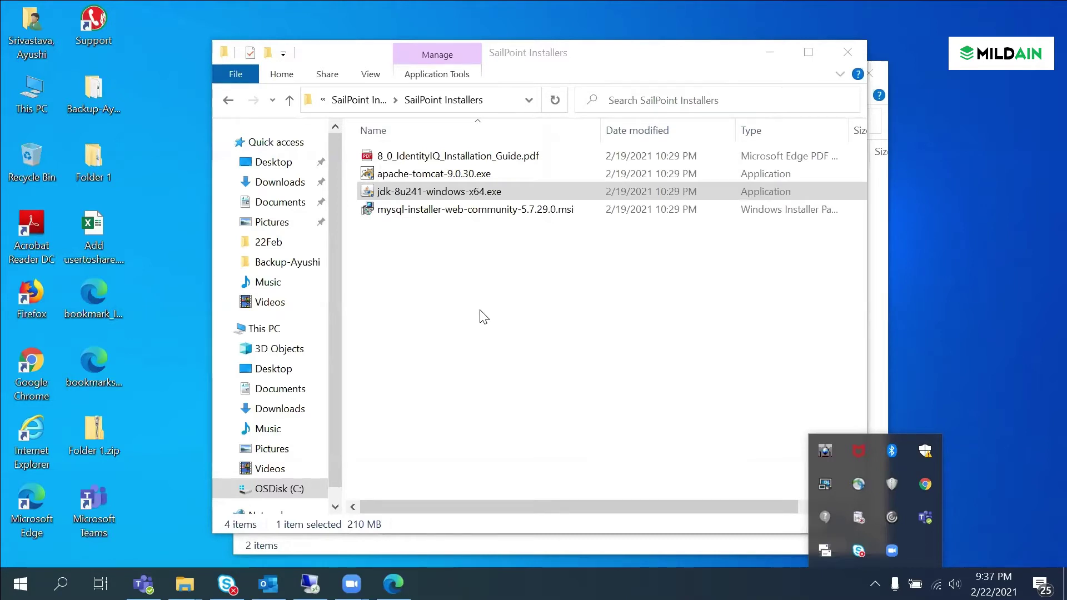
key(alt+Left)
click(417, 214)
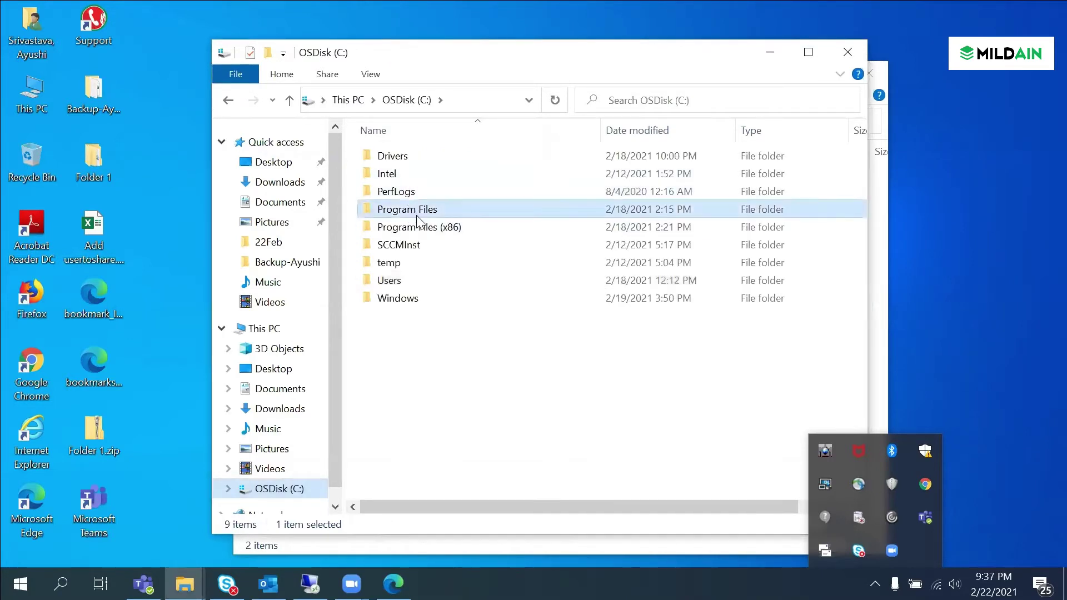
double_click(417, 218)
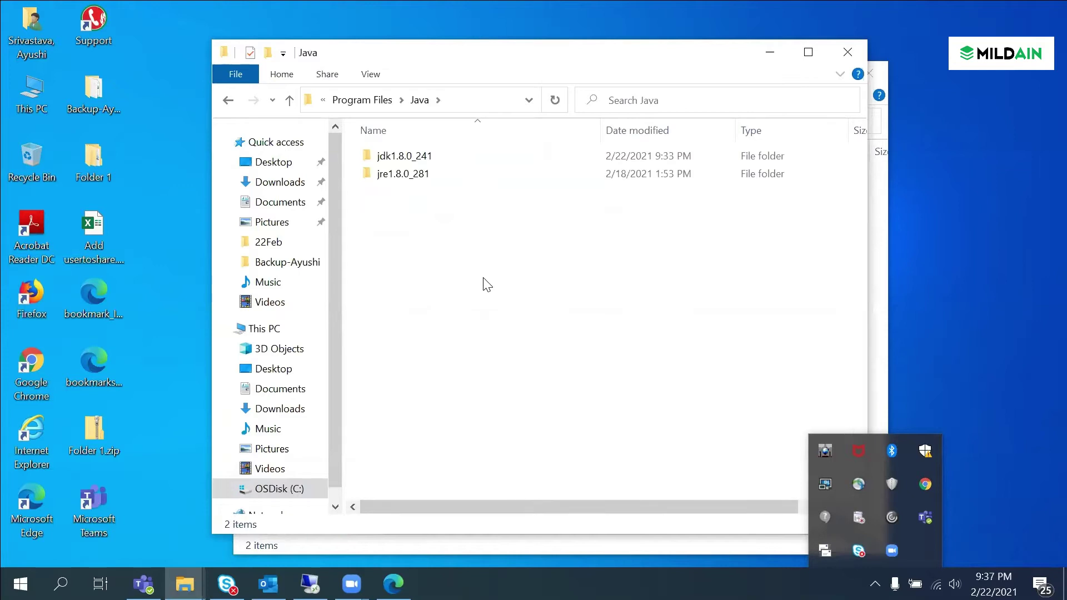
Step: Inspect the jdk1.8.0_241 folder under Java, then return to Program Files
double_click(426, 155)
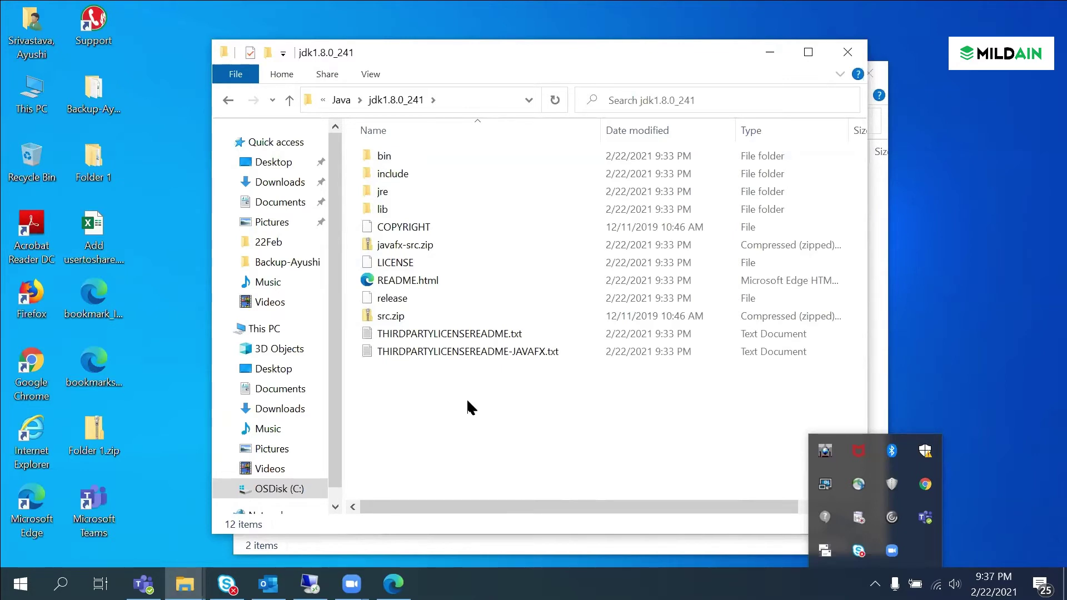
click(228, 101)
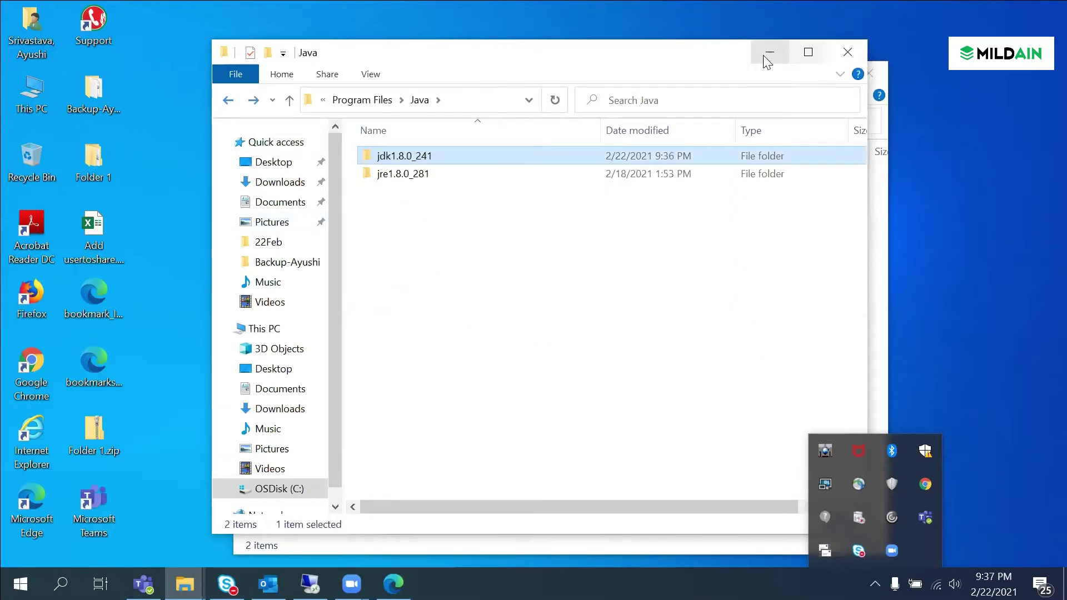
click(846, 54)
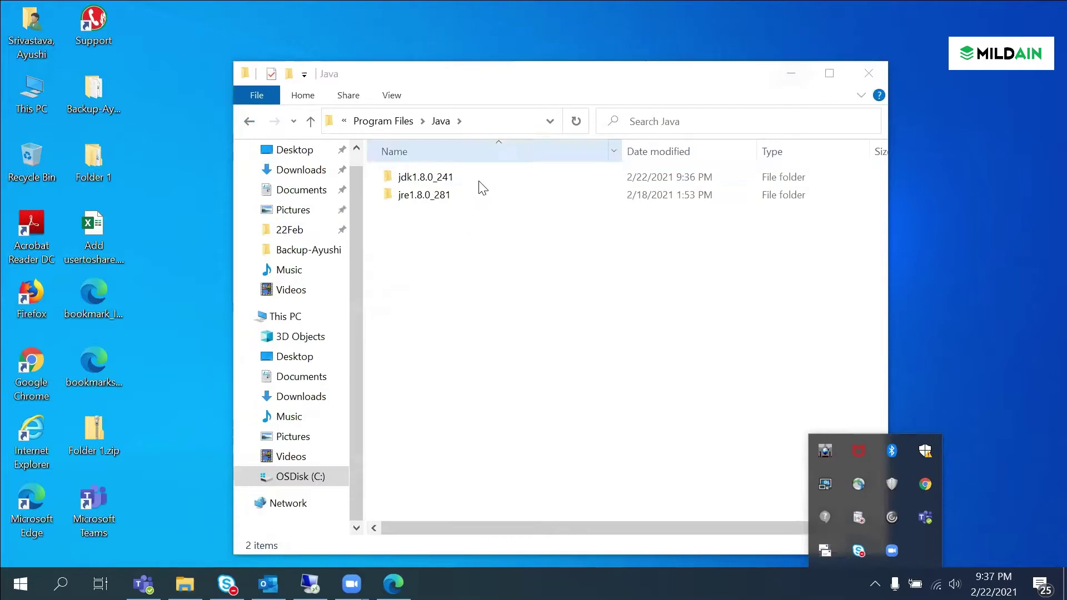
click(382, 122)
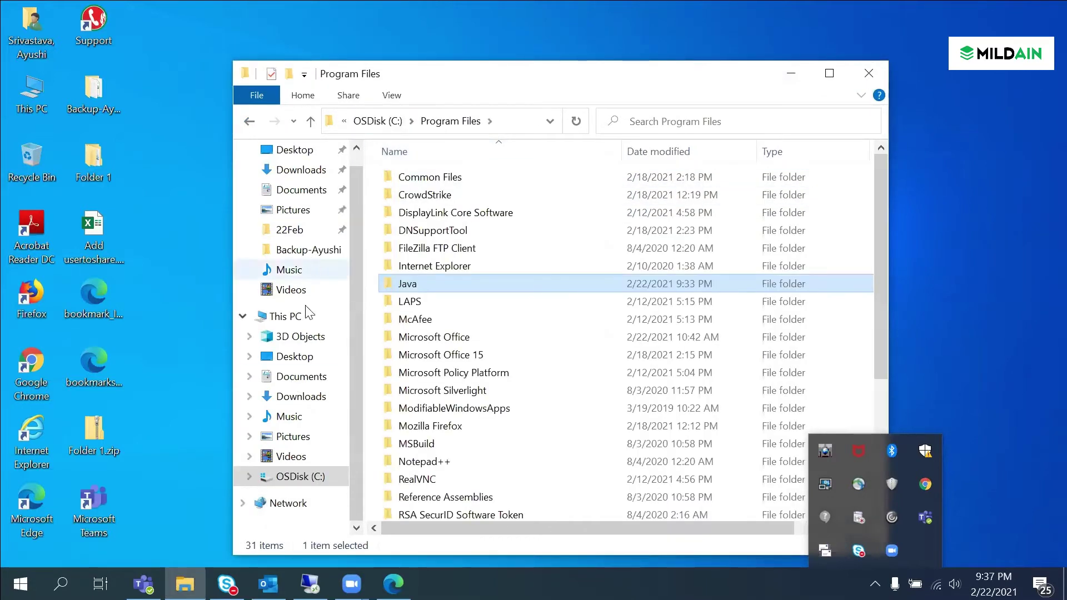
Step: Close the Program Files window, dismiss the Remote Desktop error and relaunch File Explorer
click(869, 73)
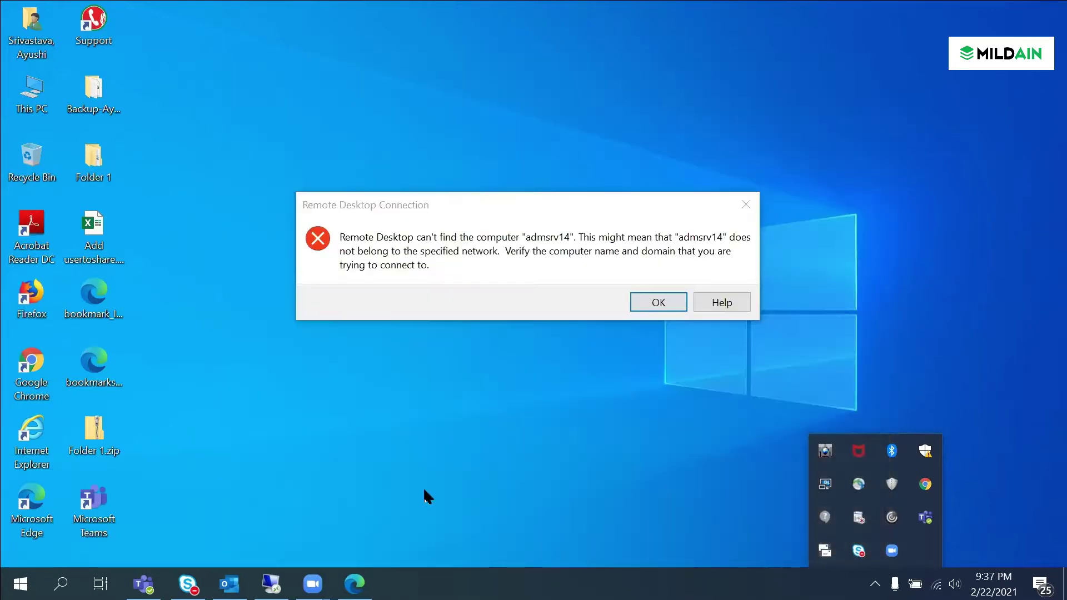
click(657, 302)
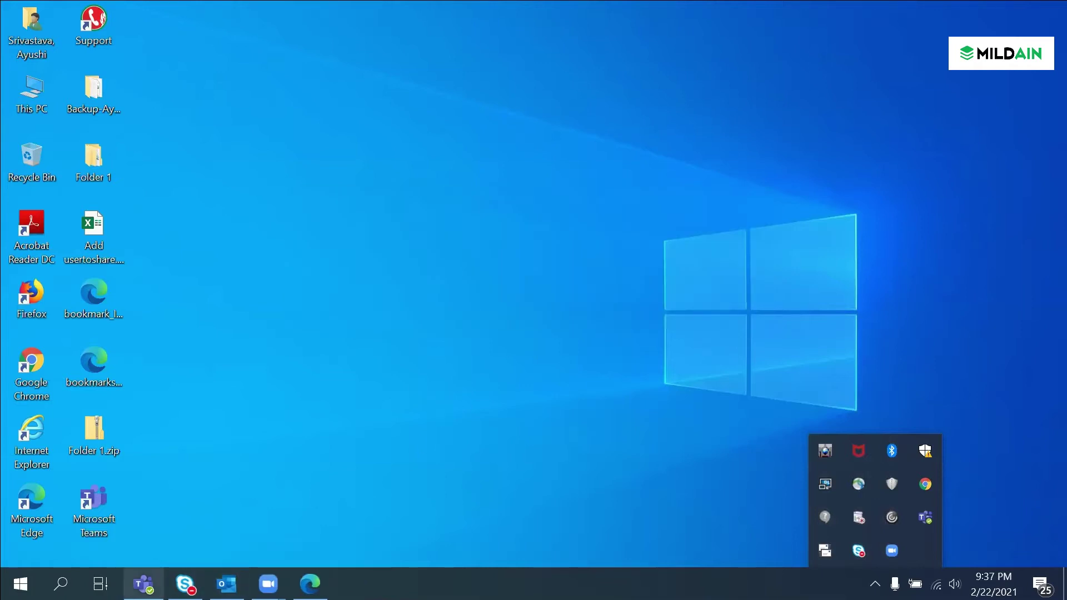
click(61, 583)
click(488, 162)
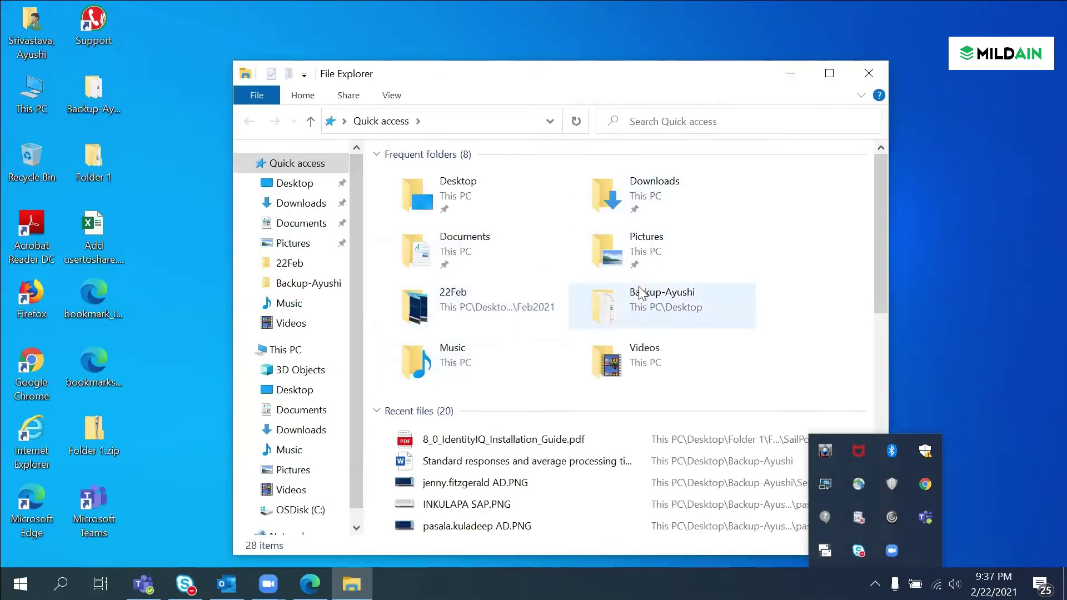
Step: Navigate Desktop > Folder 1 > Folder 1 > SailPoint > SailPoint Installers
click(289, 184)
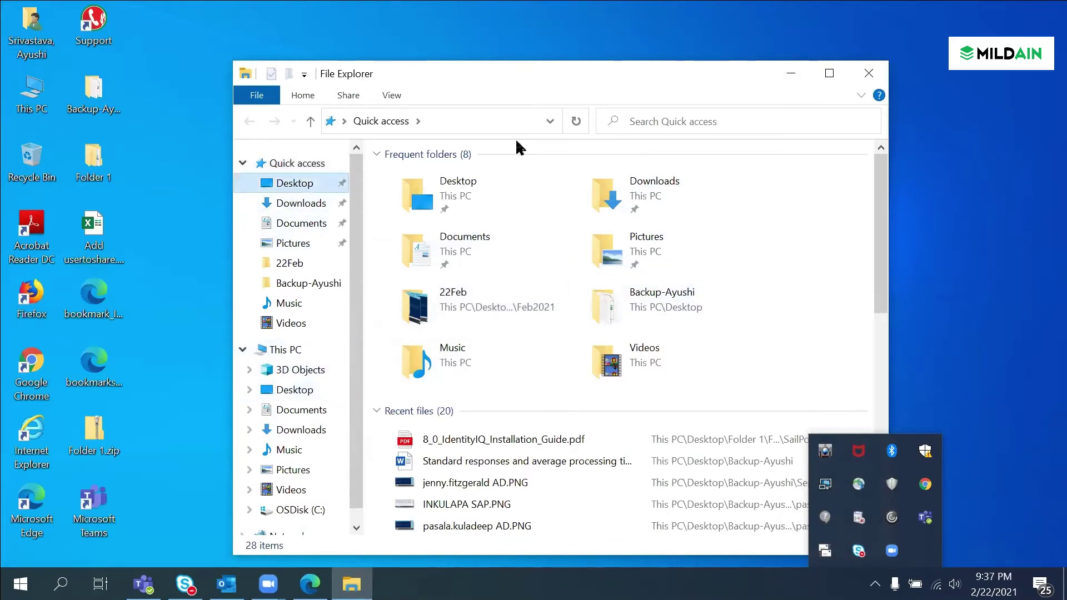
double_click(428, 195)
double_click(436, 179)
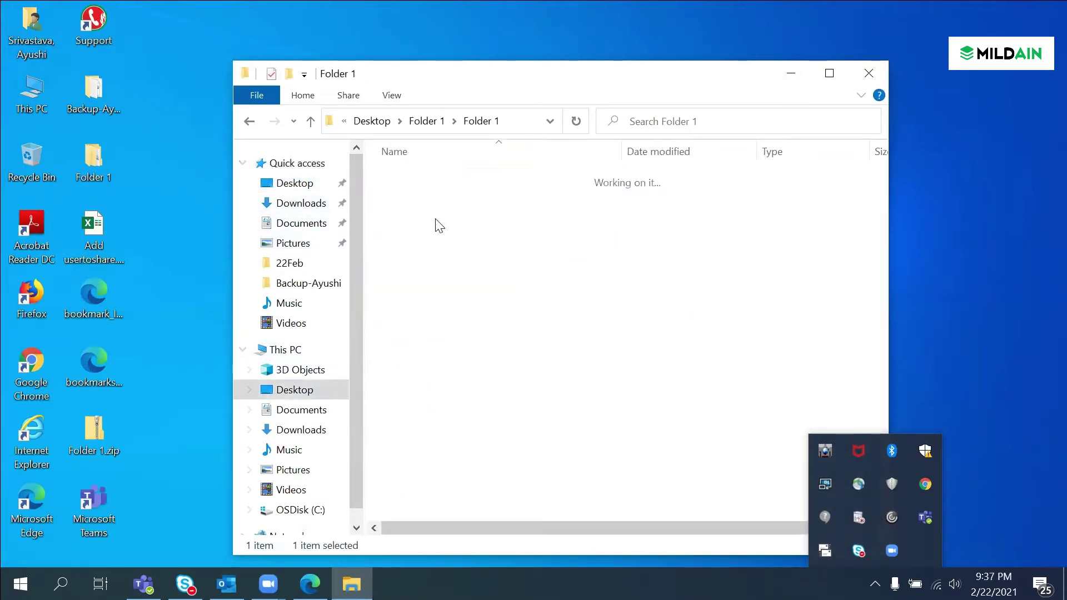
double_click(436, 211)
double_click(448, 177)
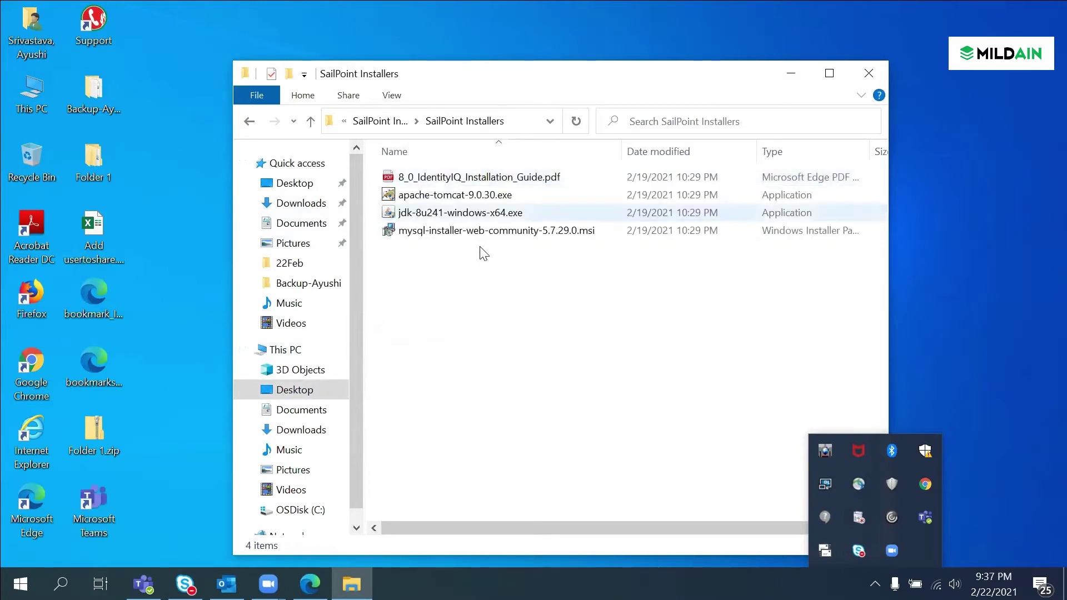
Step: Launch apache-tomcat-9.0.30.exe and accept the Apache license agreement
click(483, 197)
double_click(482, 197)
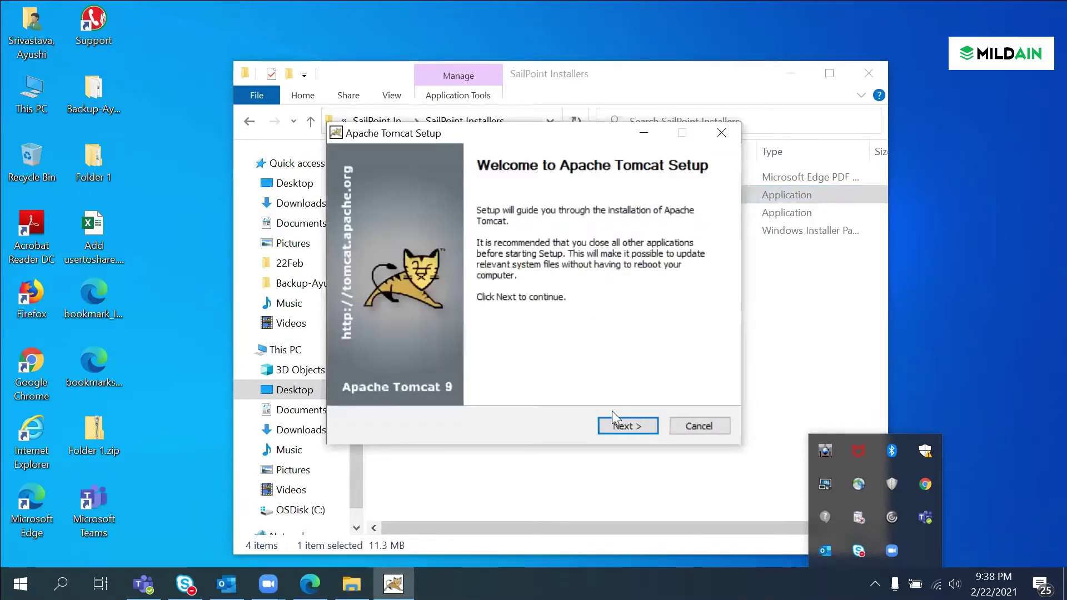
click(620, 426)
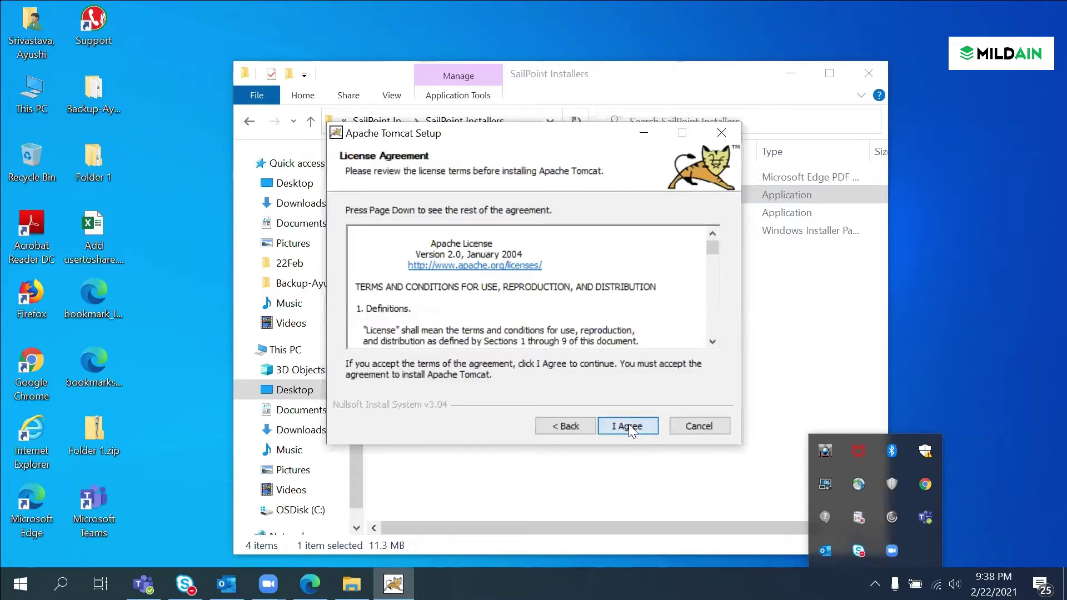
click(628, 425)
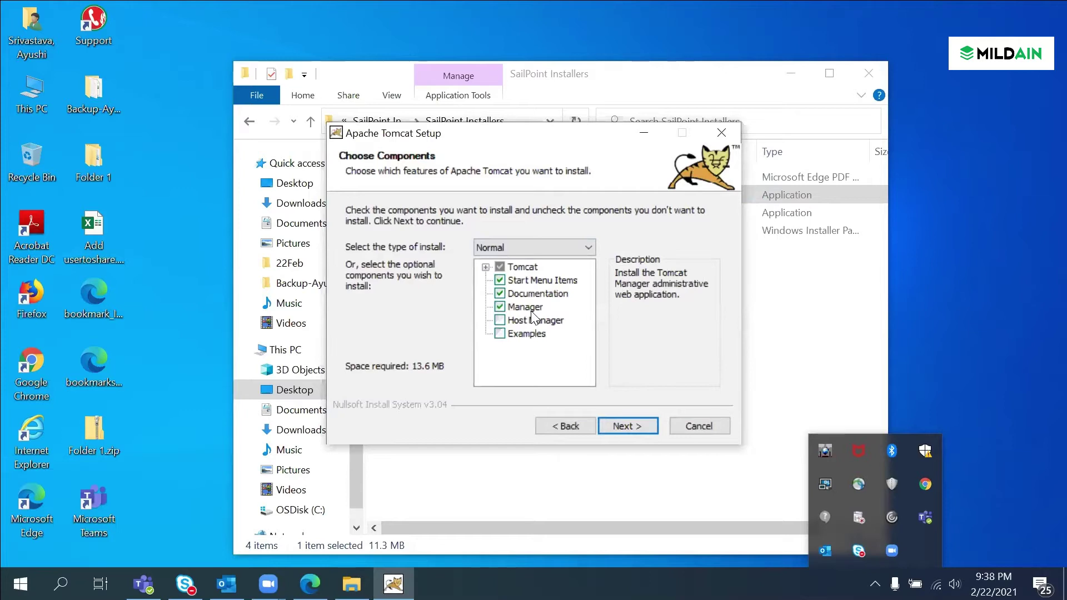
Step: Keep default components, ports 8080/8009 and the Java 8 JRE path, then install to the default folder
click(632, 427)
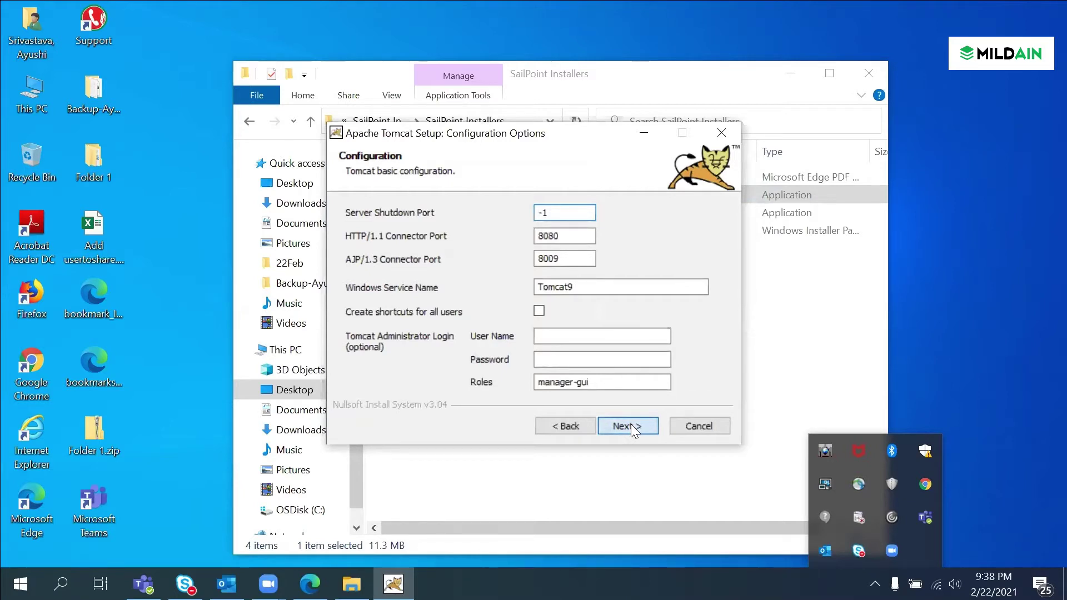
click(631, 424)
click(632, 424)
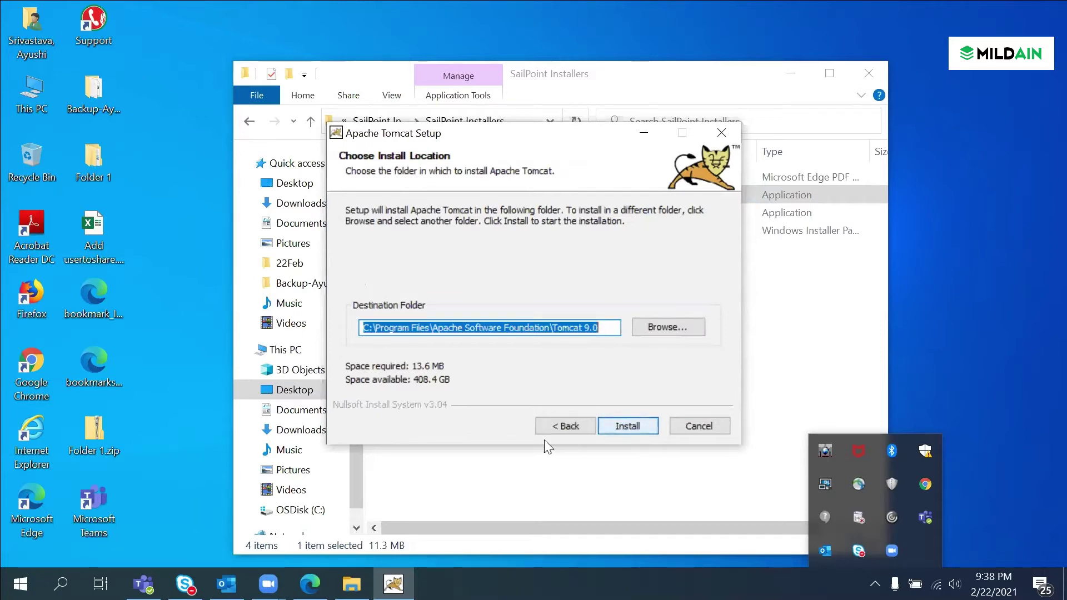
click(566, 424)
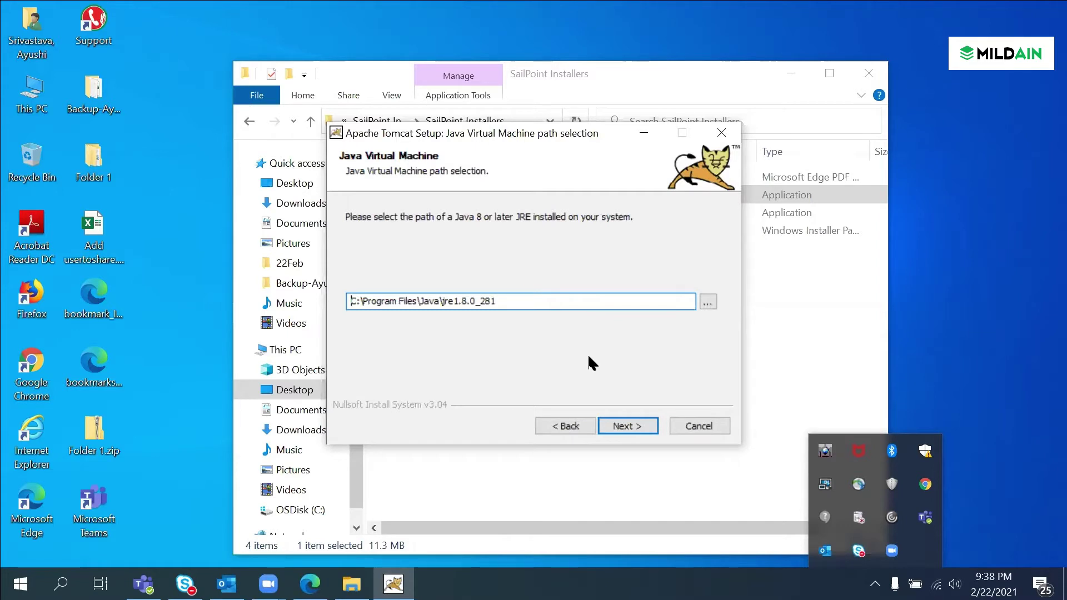
click(626, 425)
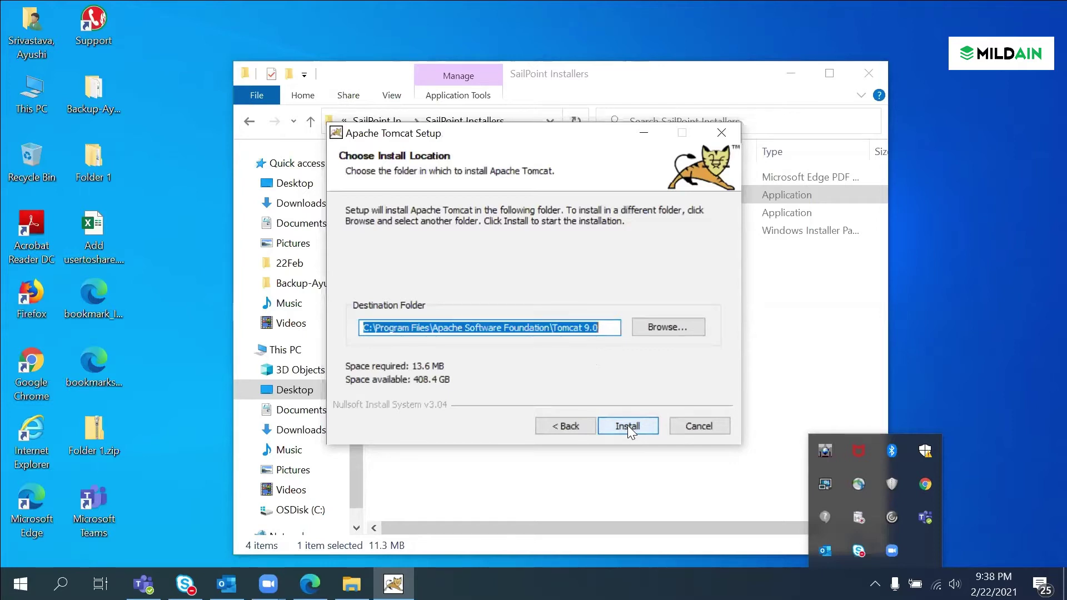
click(629, 427)
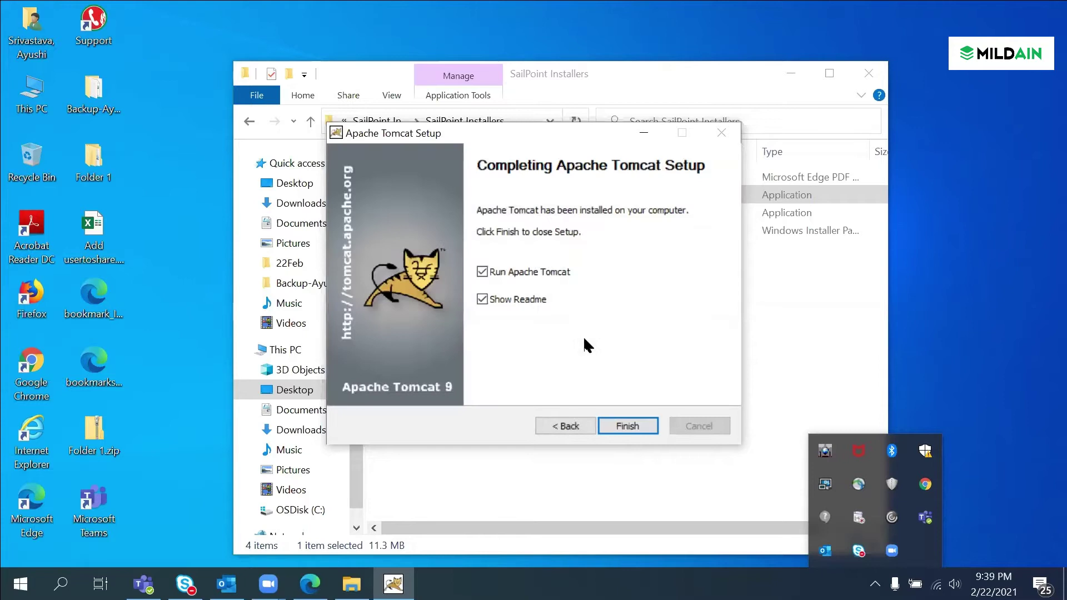
Step: Finish Tomcat setup, close RELEASE-NOTES.txt, and launch mysql-installer-web-community-5.7.29.0.msi
click(623, 426)
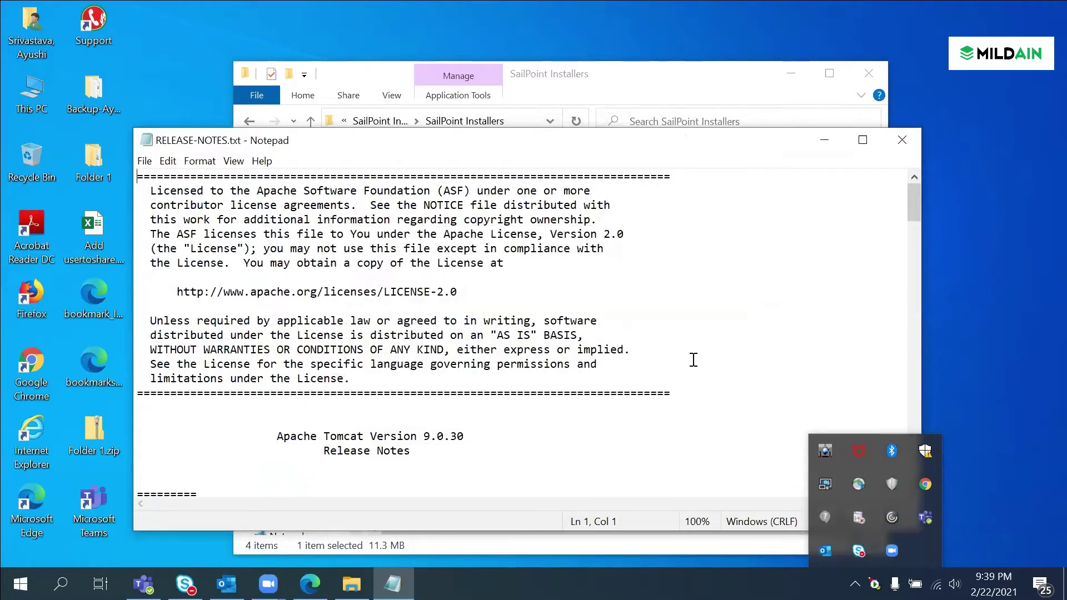
scroll(689, 358, down, 20)
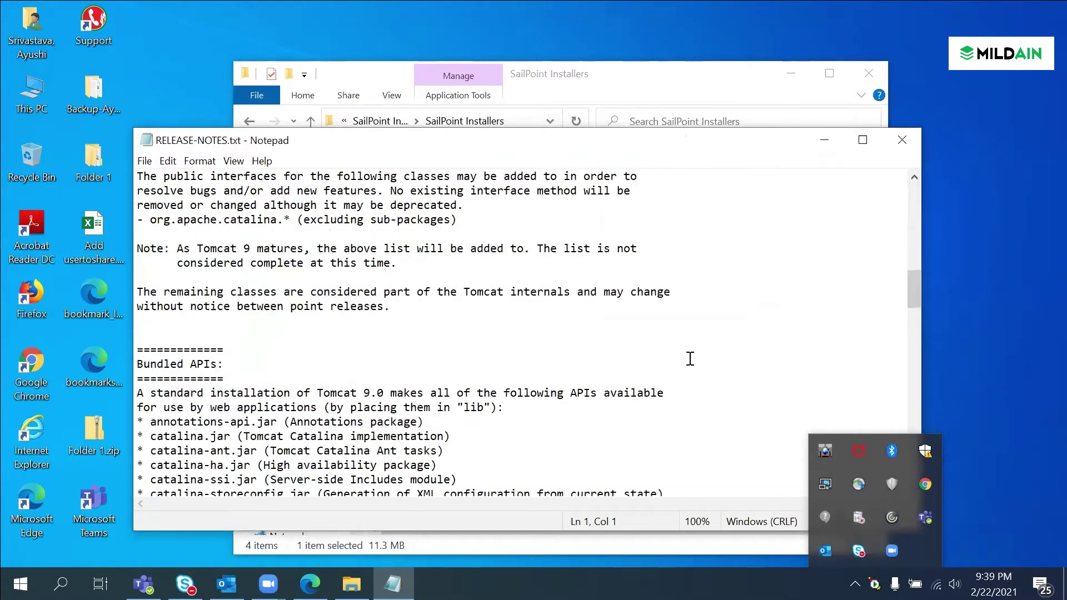
scroll(892, 143, down, 10)
click(898, 141)
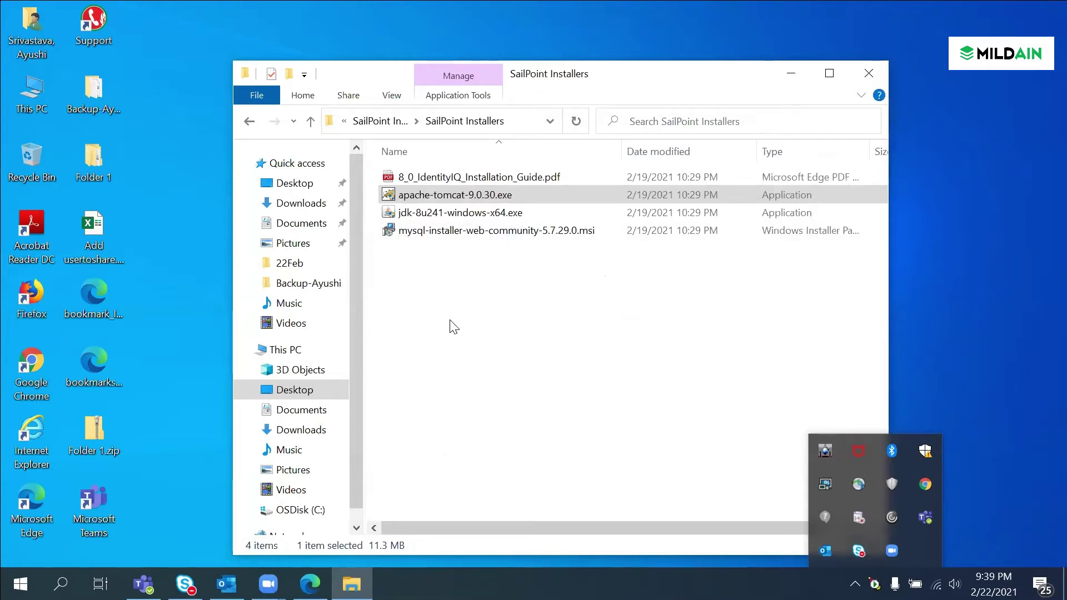
double_click(507, 231)
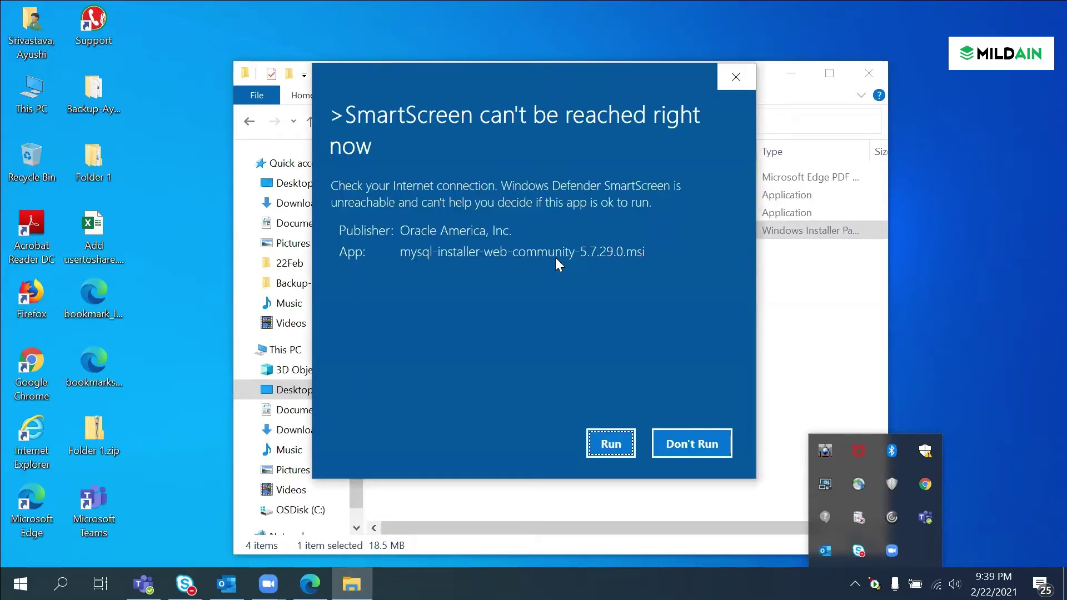
Step: Run the MySQL installer past SmartScreen and decline the mandatory installer upgrade
click(606, 444)
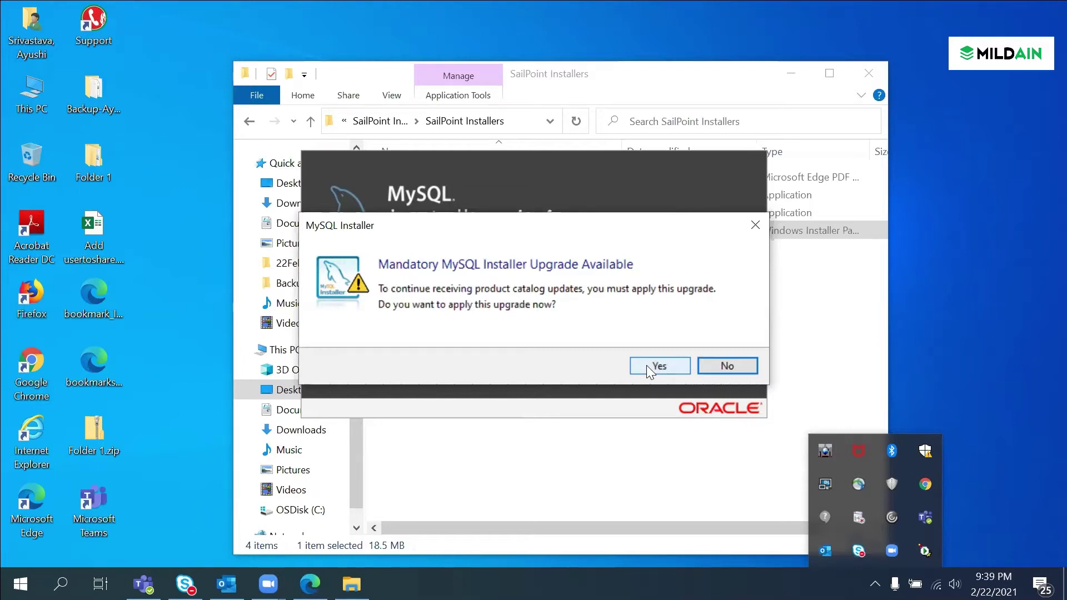
click(725, 365)
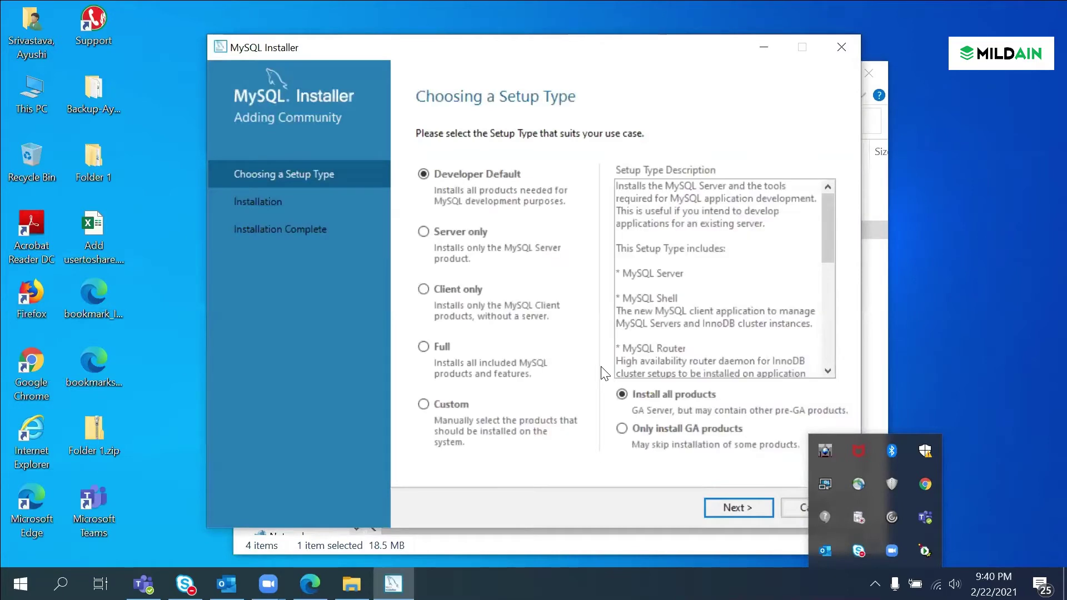
Step: Keep the Developer Default setup type and run the automatic fix for failing requirements
click(738, 507)
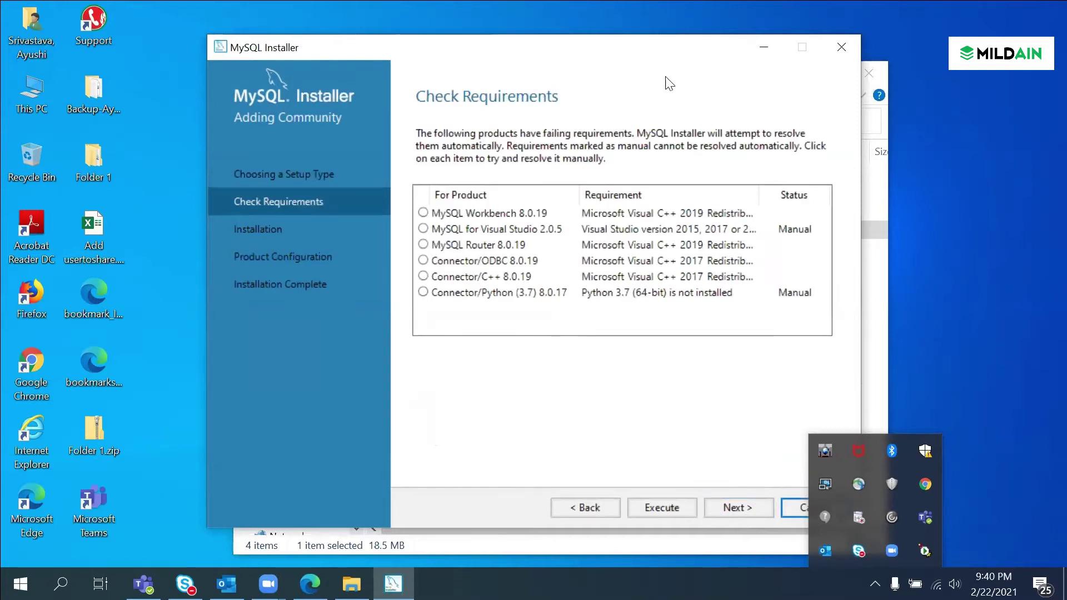
click(658, 509)
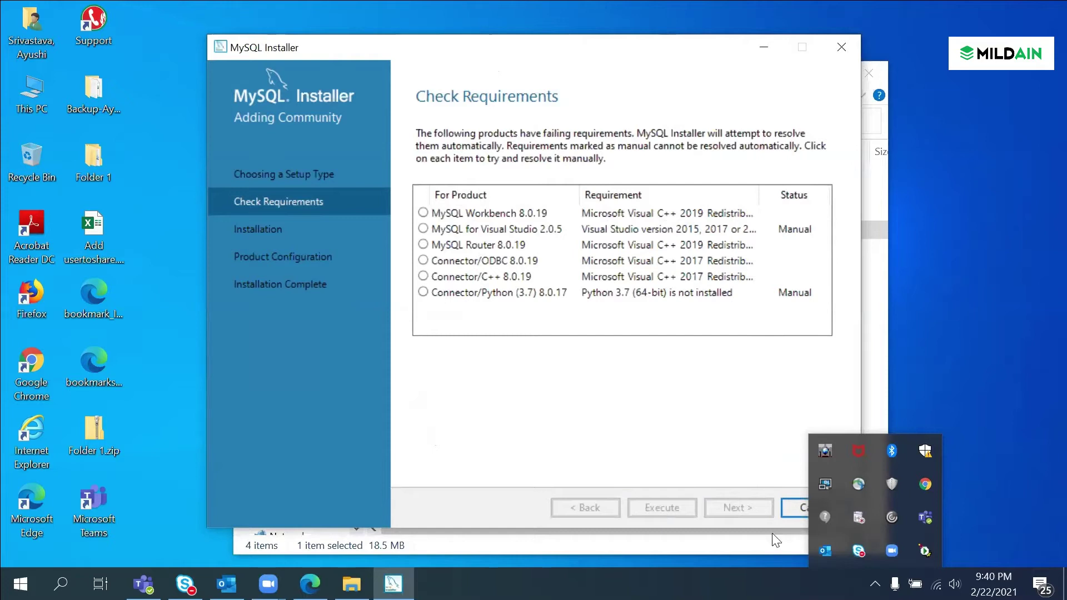
click(956, 469)
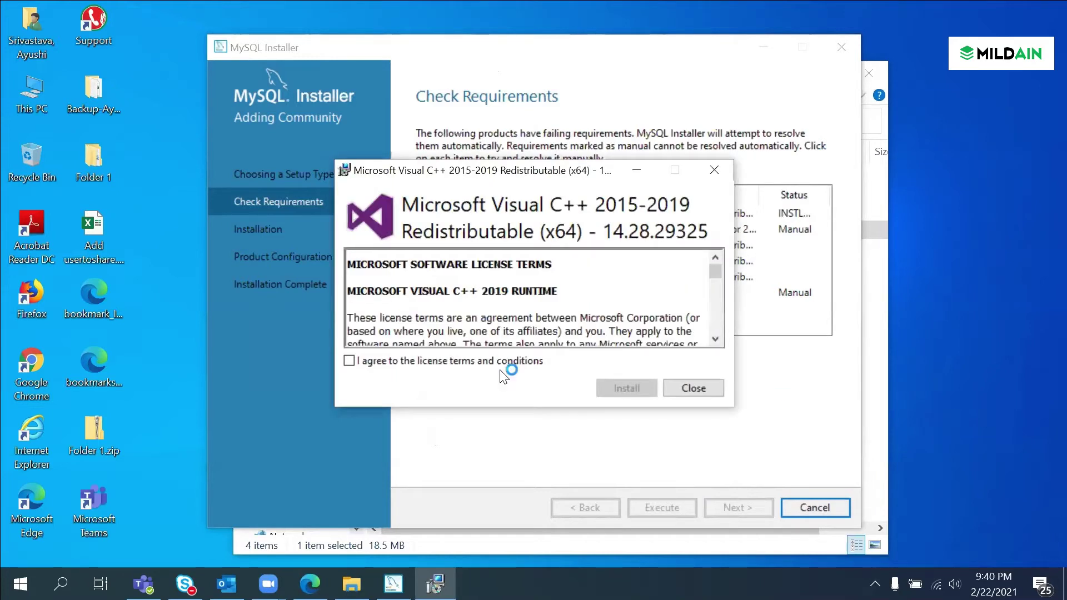
Step: Install the Visual C++ 2015-2019 redistributable, then proceed despite the unsatisfied requirements
click(453, 361)
click(612, 385)
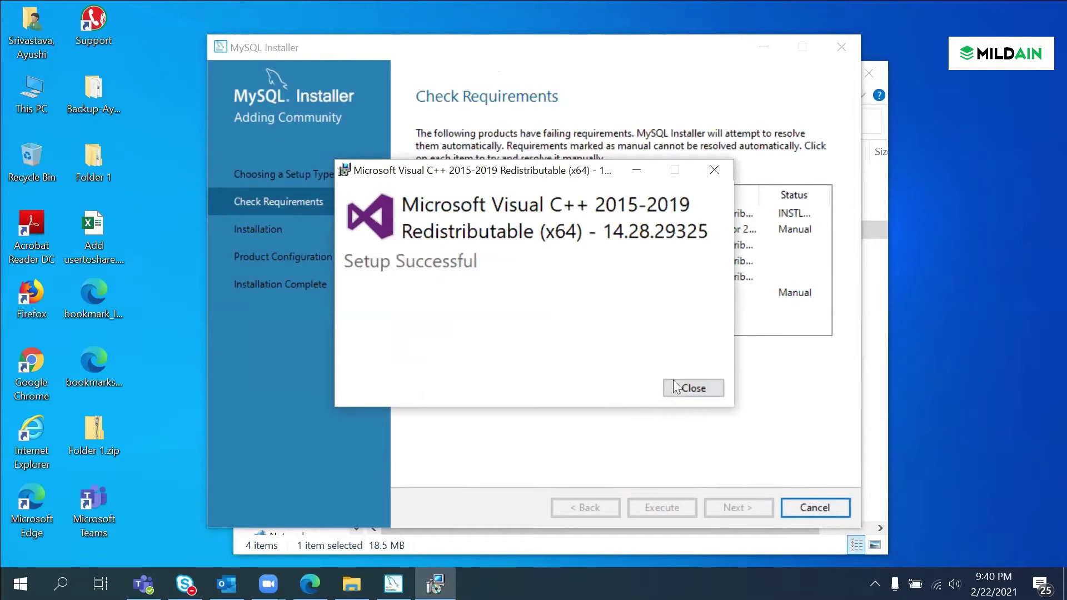
click(690, 388)
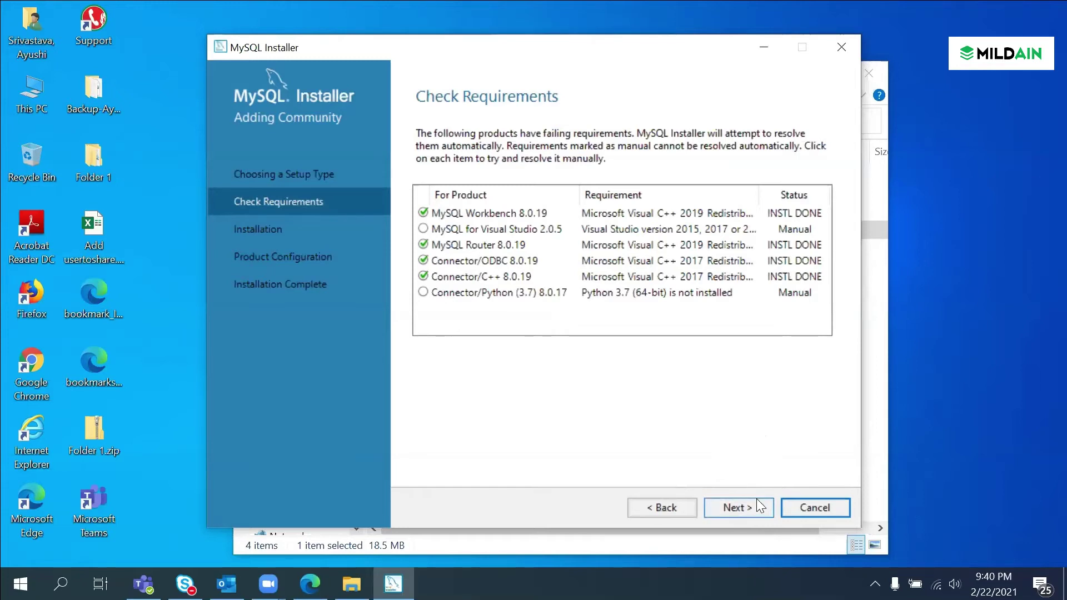
click(735, 508)
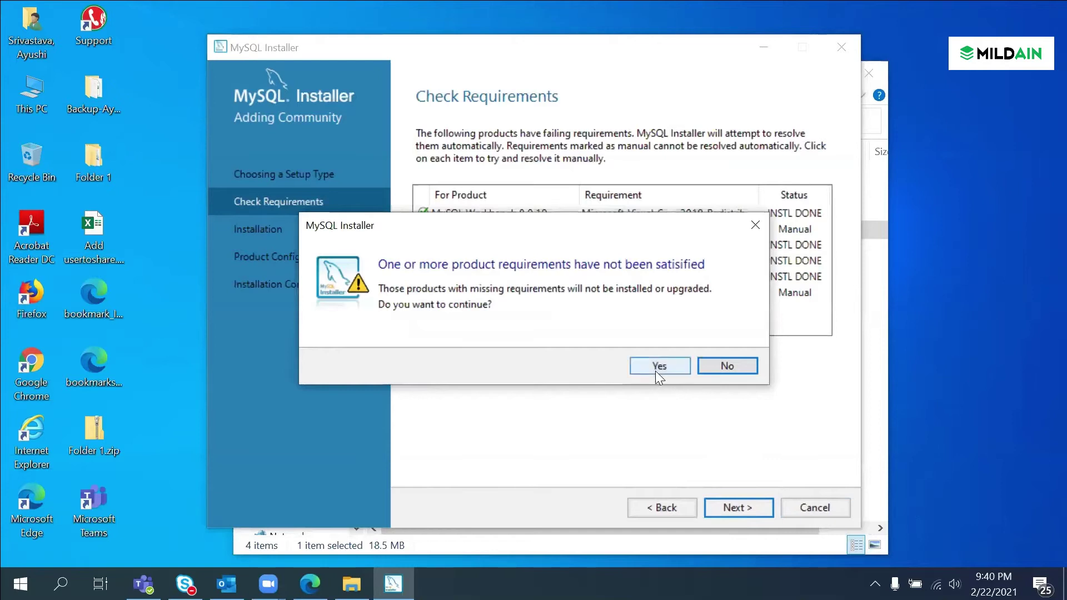
click(658, 365)
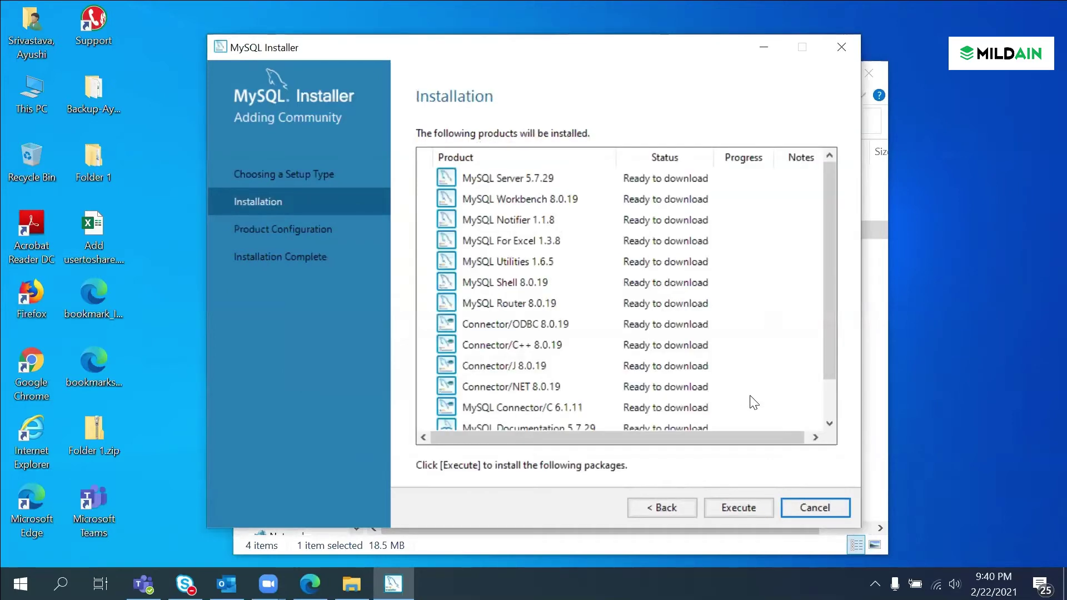
Step: Download the listed products; Connector/C++, Connector/J, Documentation and Samples 5.7.29 end in errors
click(728, 506)
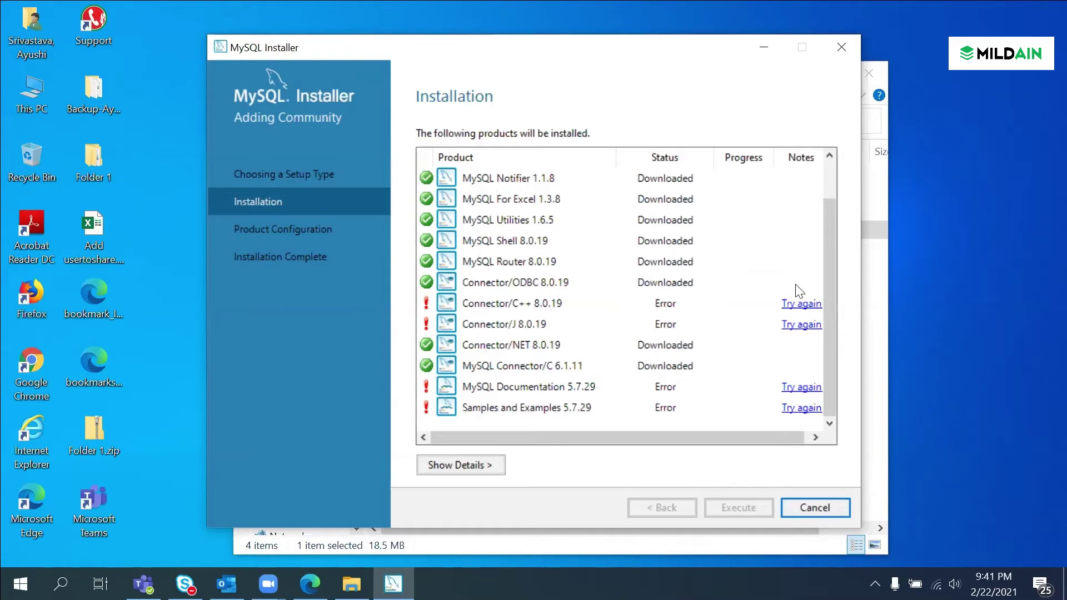
Step: Retry the failed Connector/C++ 8.0.19, Documentation, Samples and Examples, and Connector/J downloads
click(800, 303)
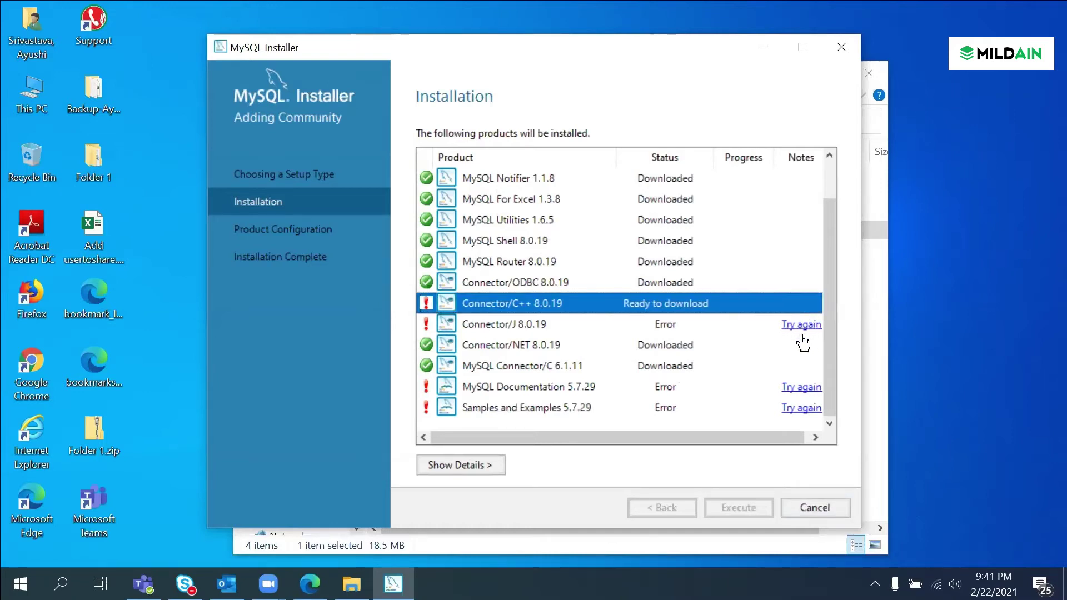
click(800, 388)
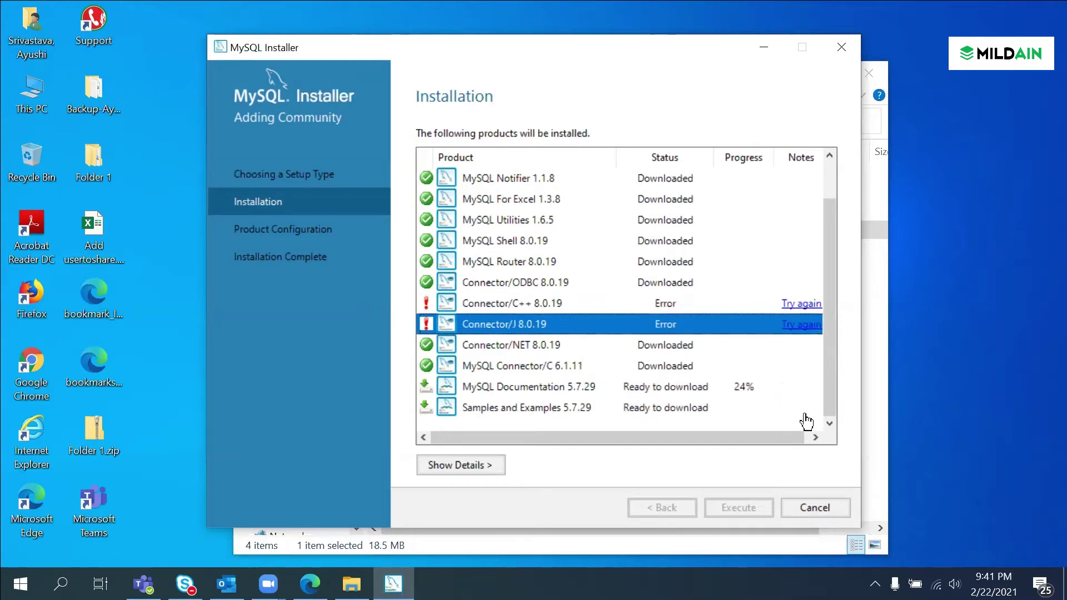
click(792, 392)
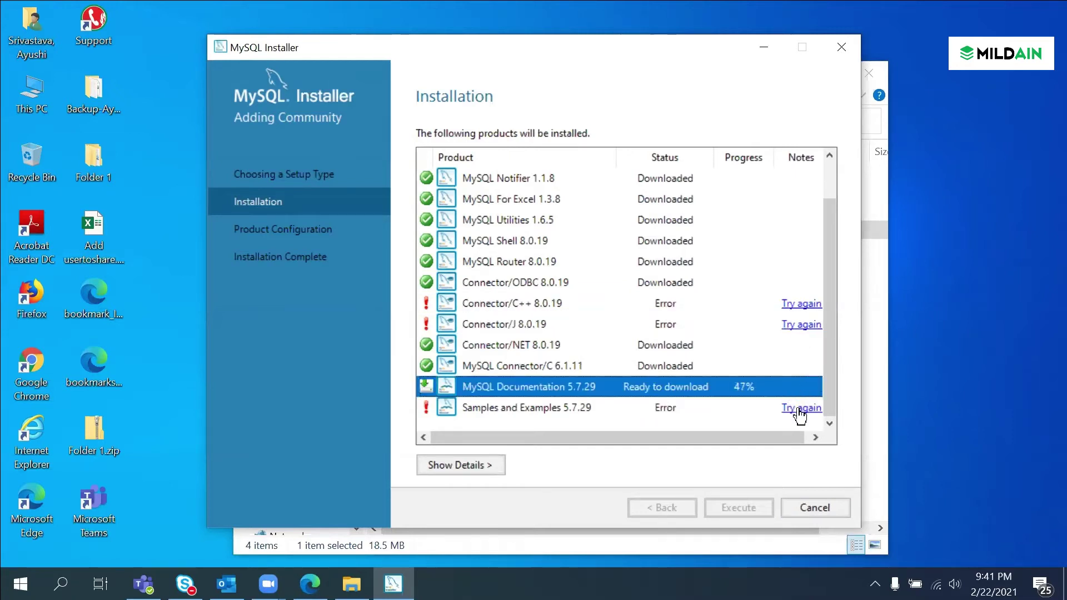
click(799, 412)
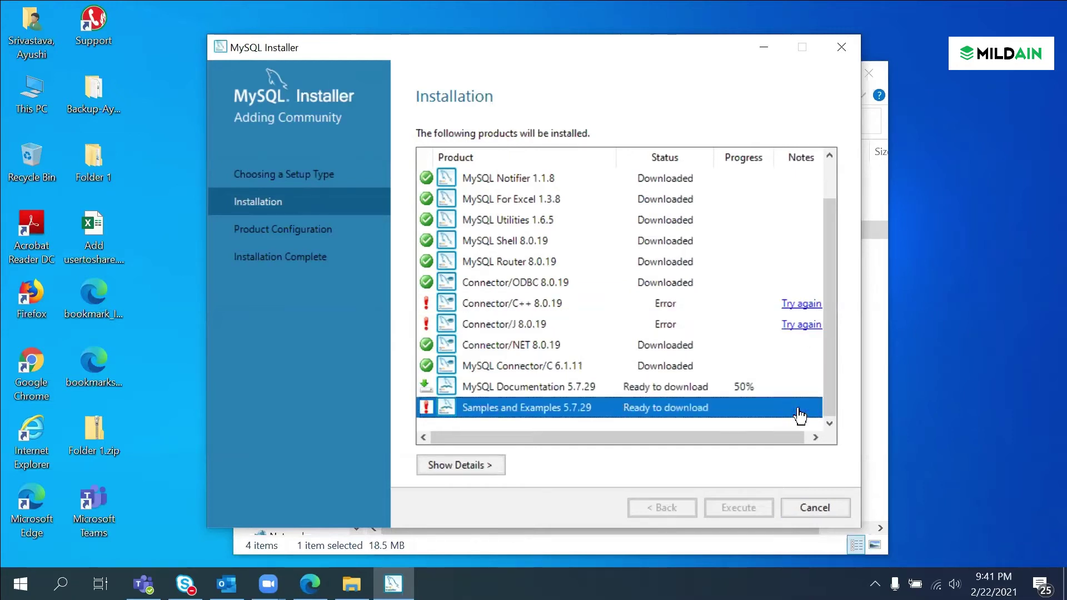
click(806, 327)
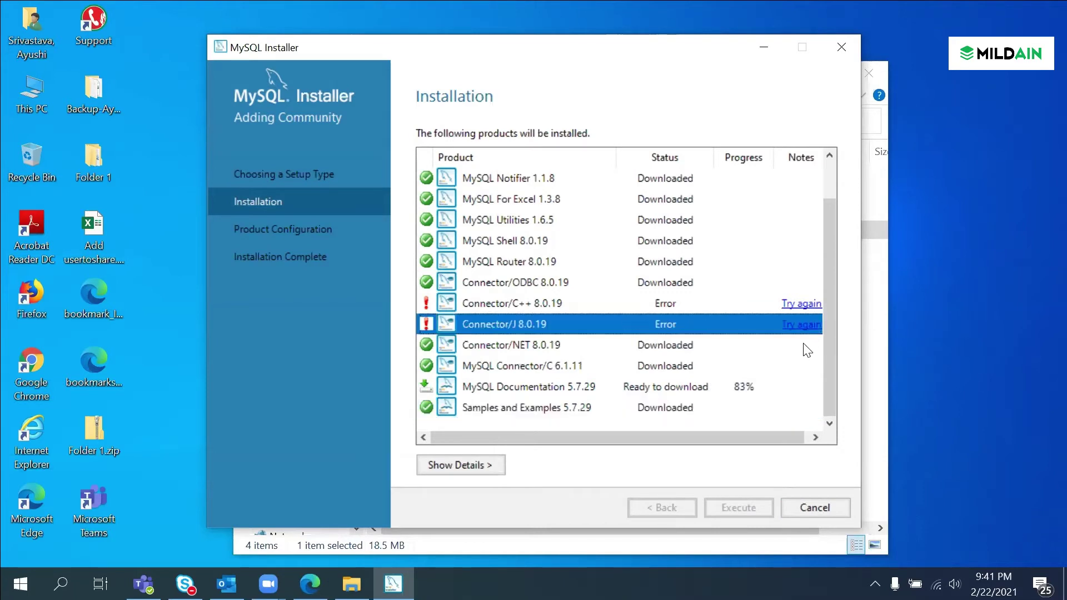
click(802, 304)
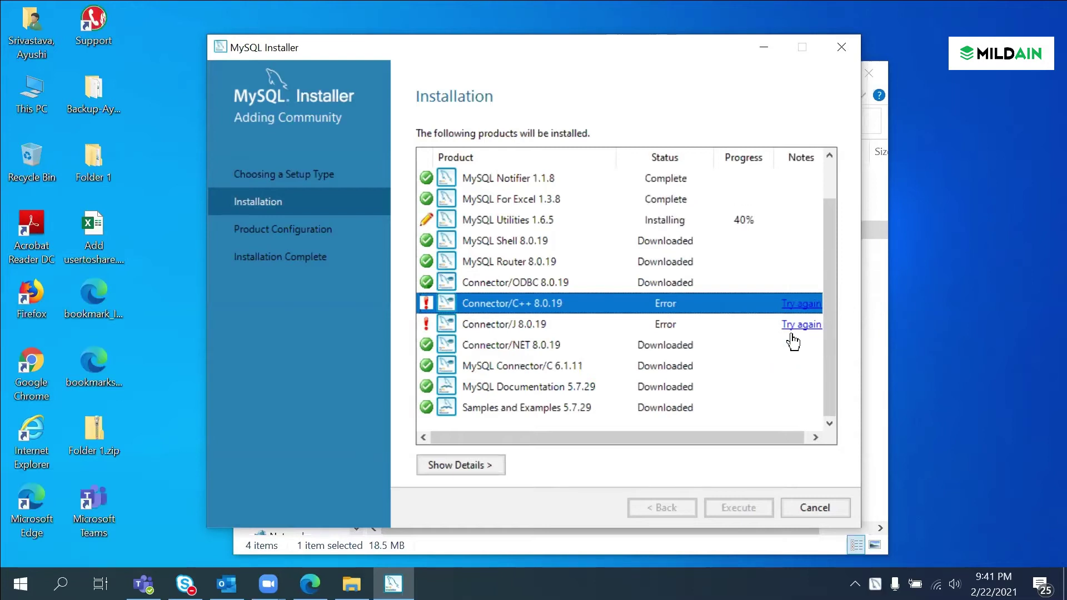
Step: Retry Connector/C++ and Connector/J again until Connector/C++ installs, then reach Installation Complete
click(805, 304)
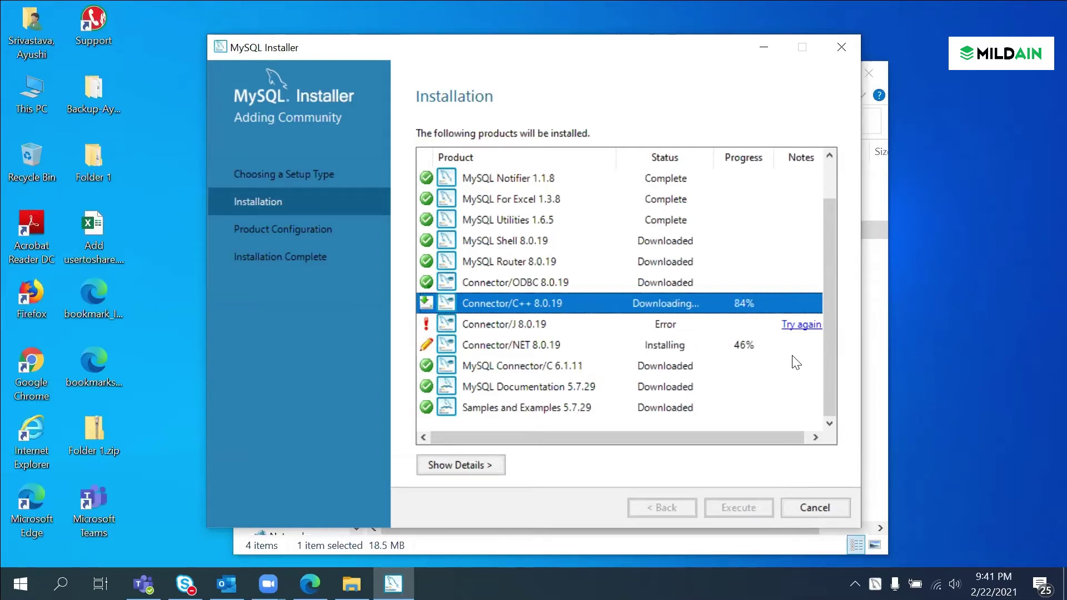
click(801, 325)
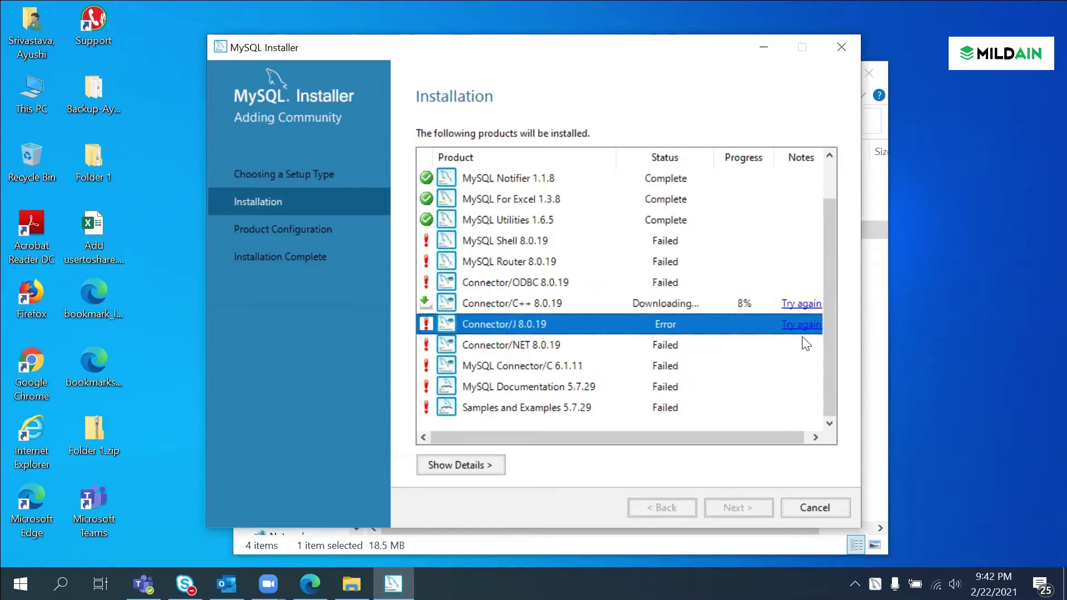
scroll(762, 298, up, 1)
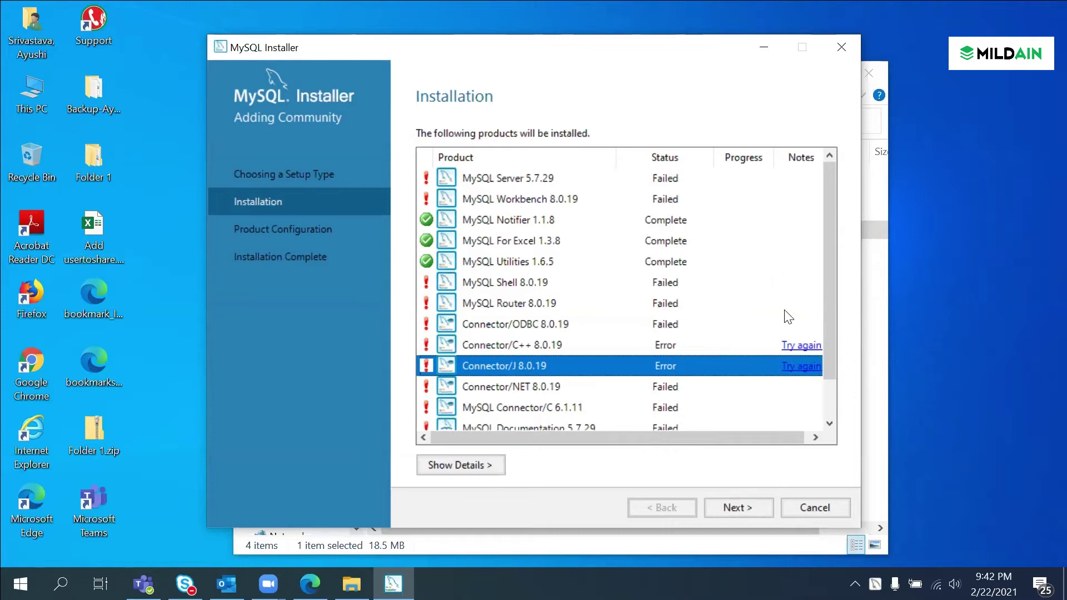
click(800, 345)
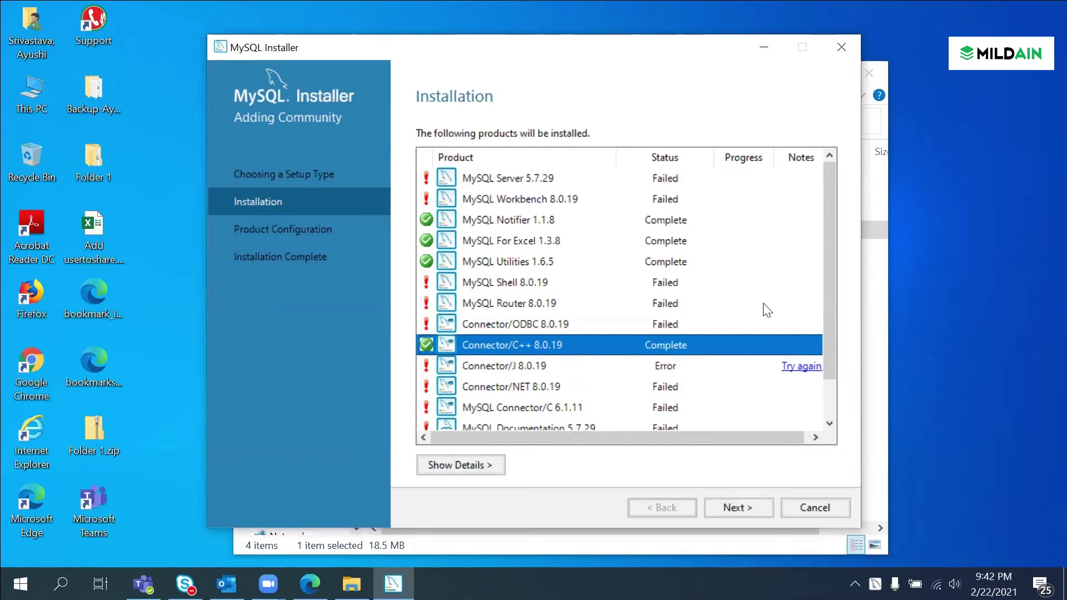
scroll(766, 310, down, 1)
click(795, 327)
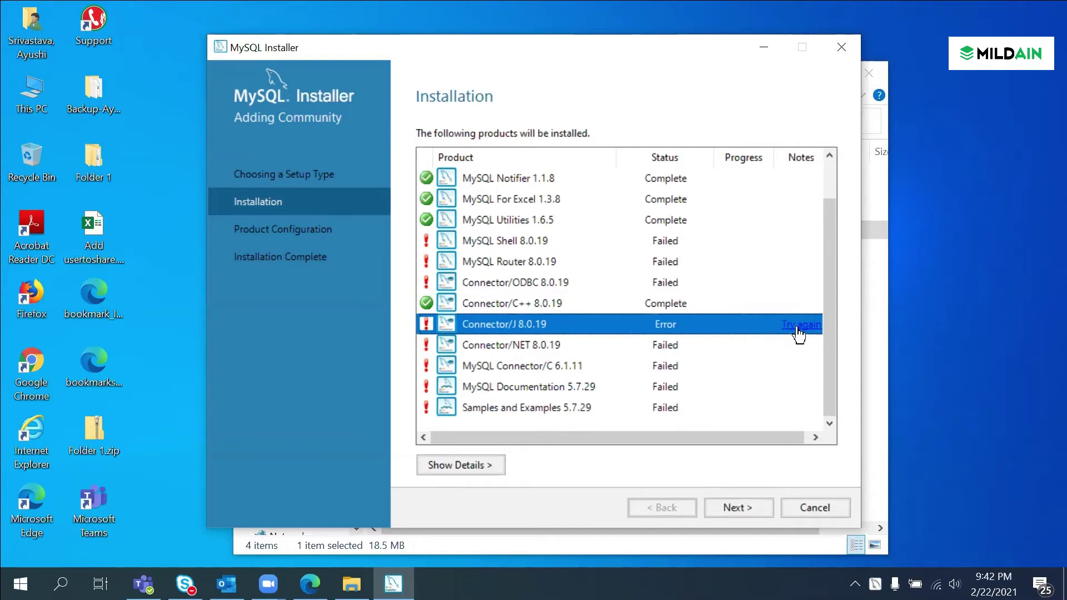
scroll(761, 345, up, 1)
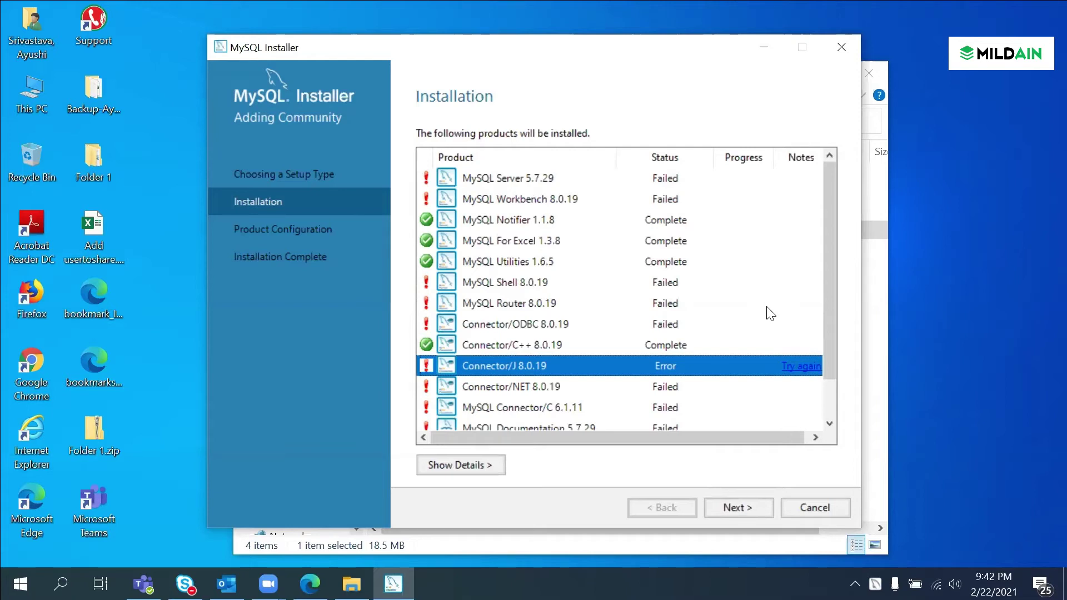
scroll(776, 333, down, 1)
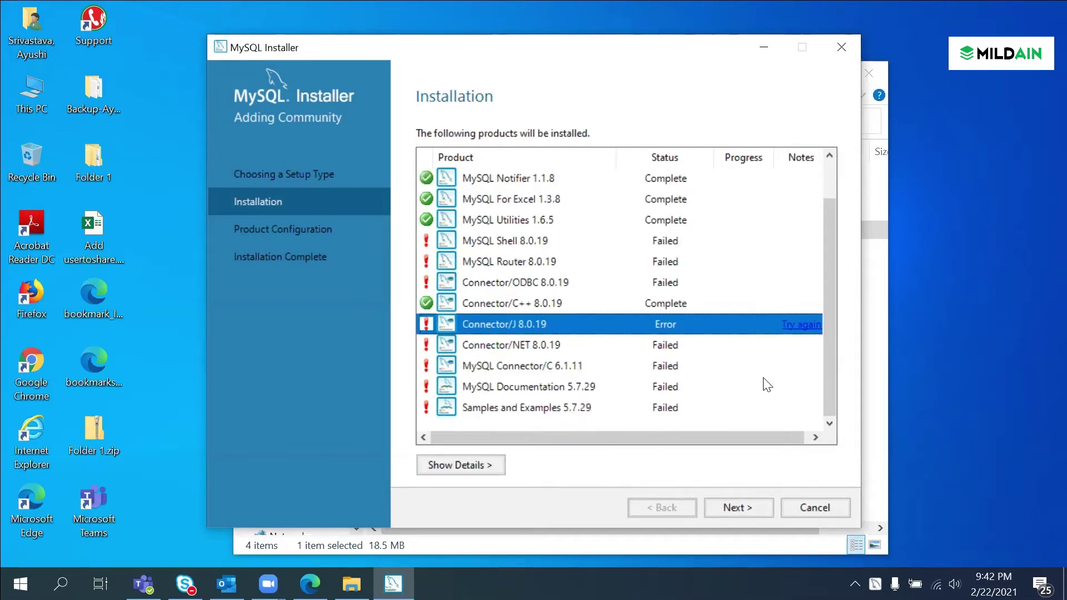
click(731, 505)
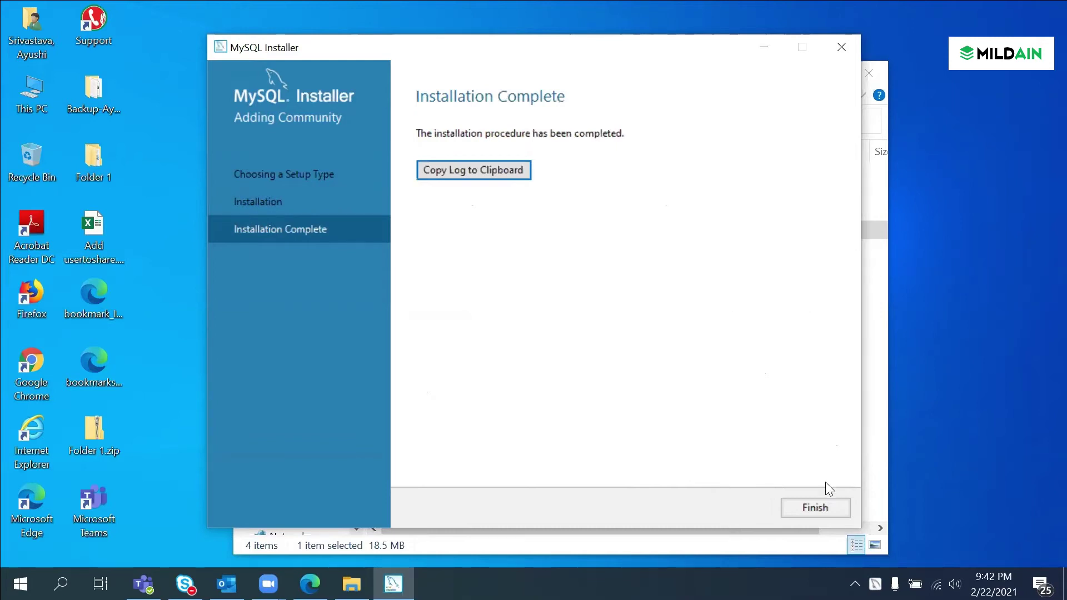
Step: Finish setup, relaunch the mysql-installer package without upgrading, and open the Add products page
click(810, 505)
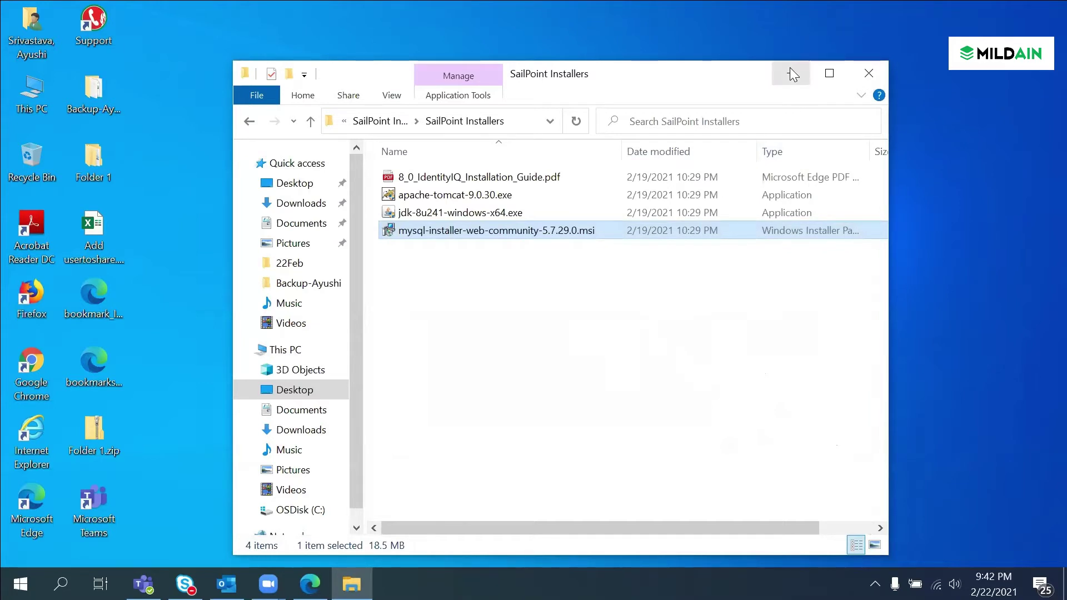
mouse_move(467, 238)
double_click(465, 231)
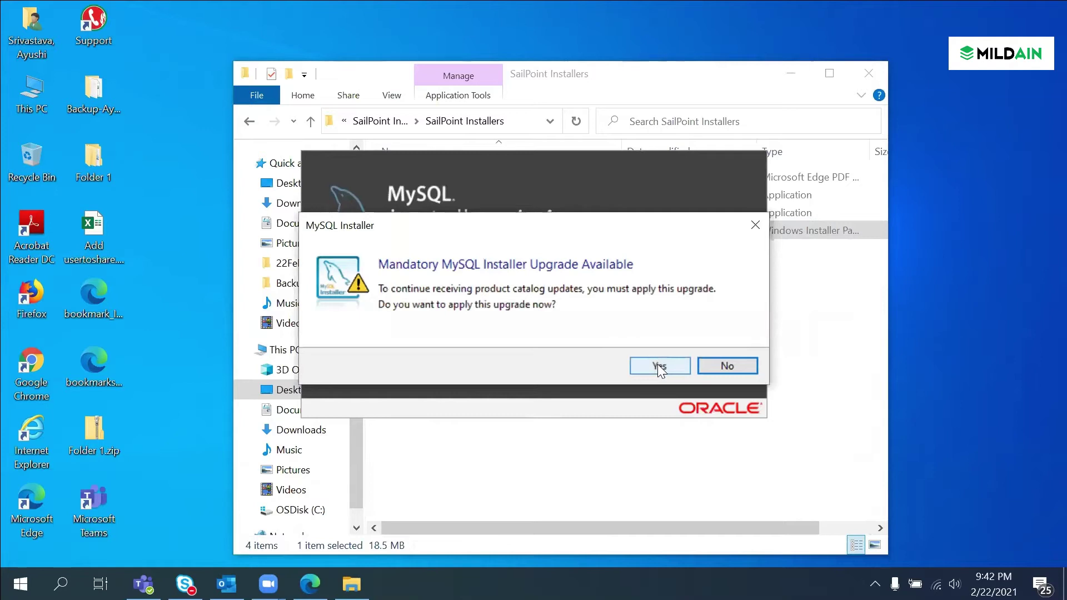
click(709, 365)
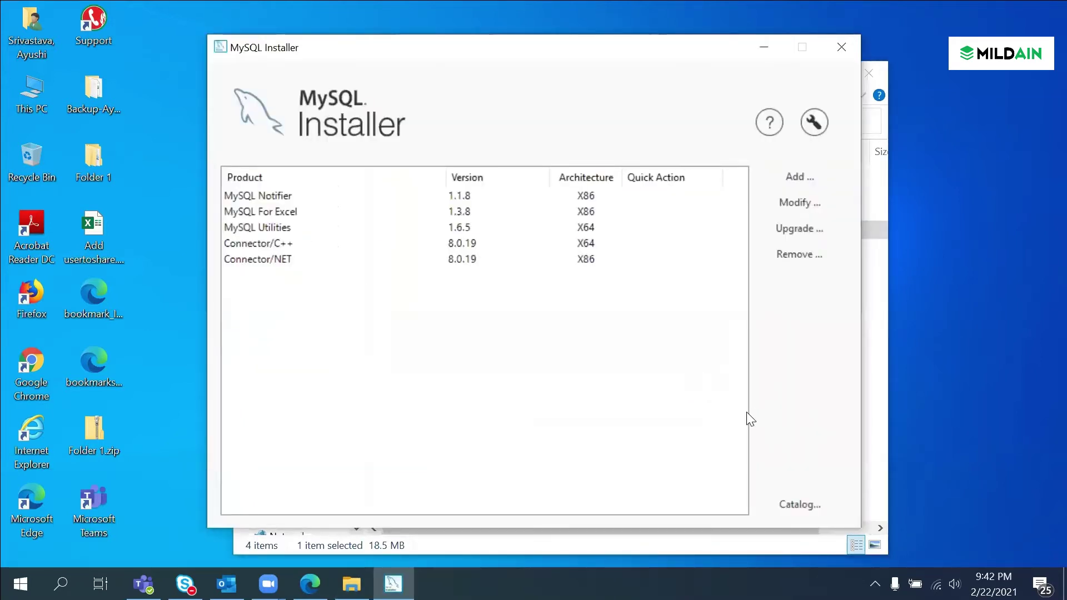
click(792, 180)
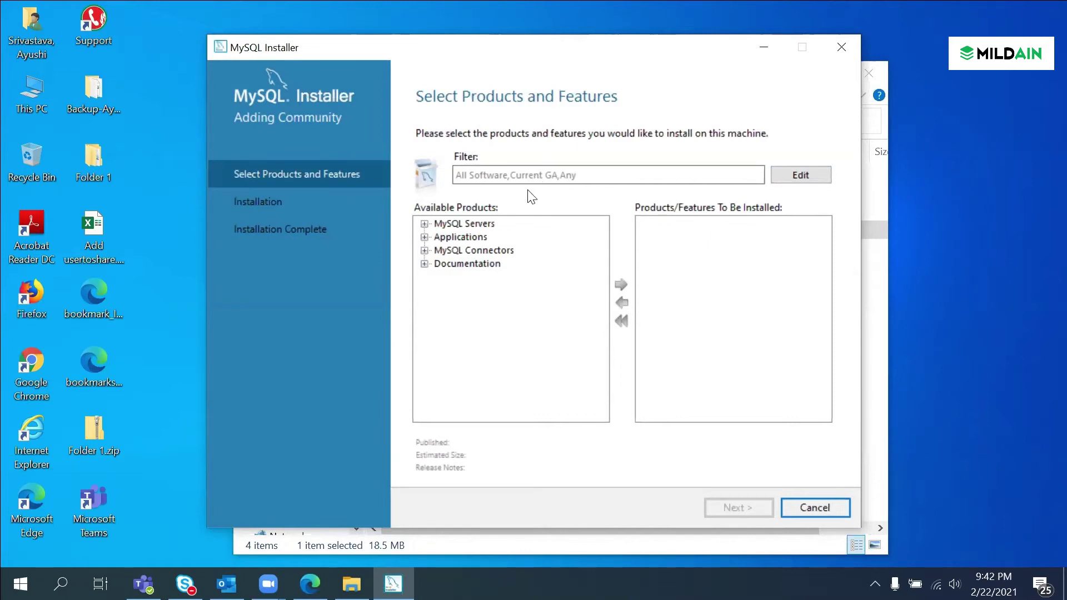
Step: Queue MySQL Server 5.7.29 - X64 from MySQL Servers > MySQL Server 5.7 for installation
click(424, 223)
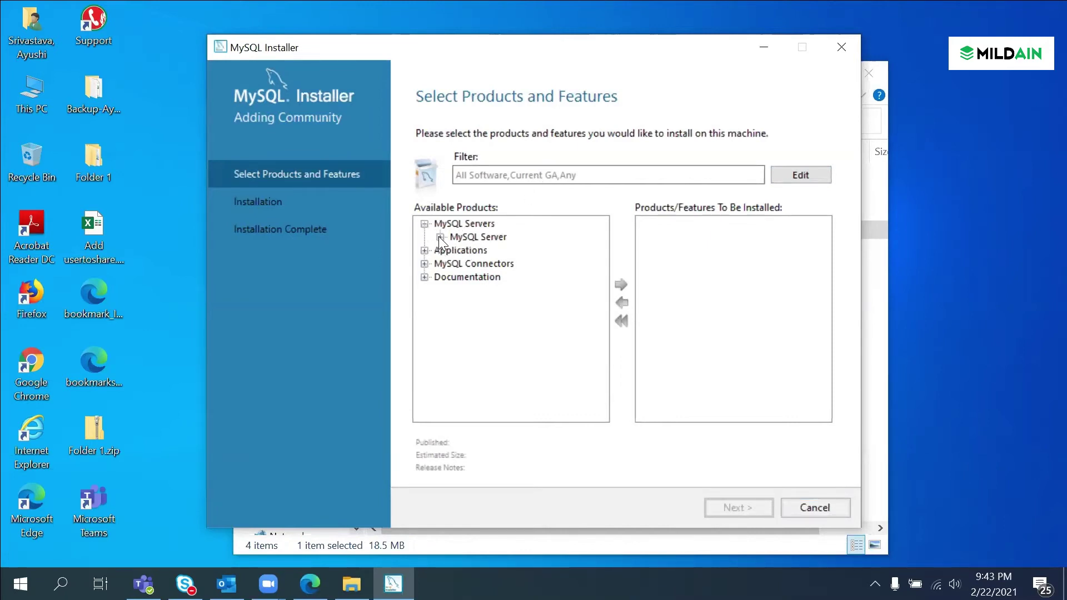
click(439, 237)
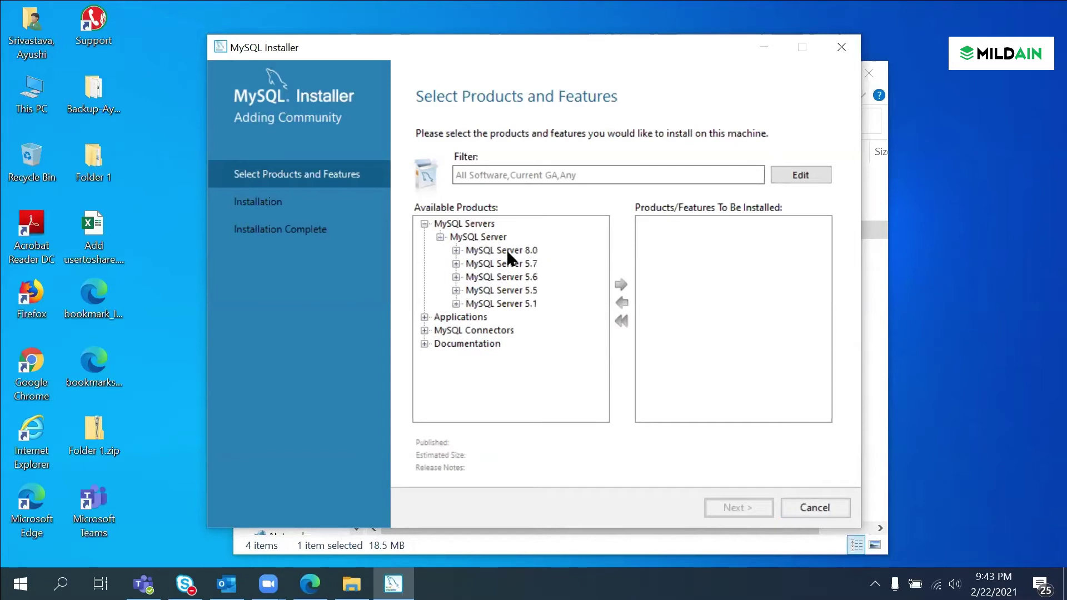
click(502, 262)
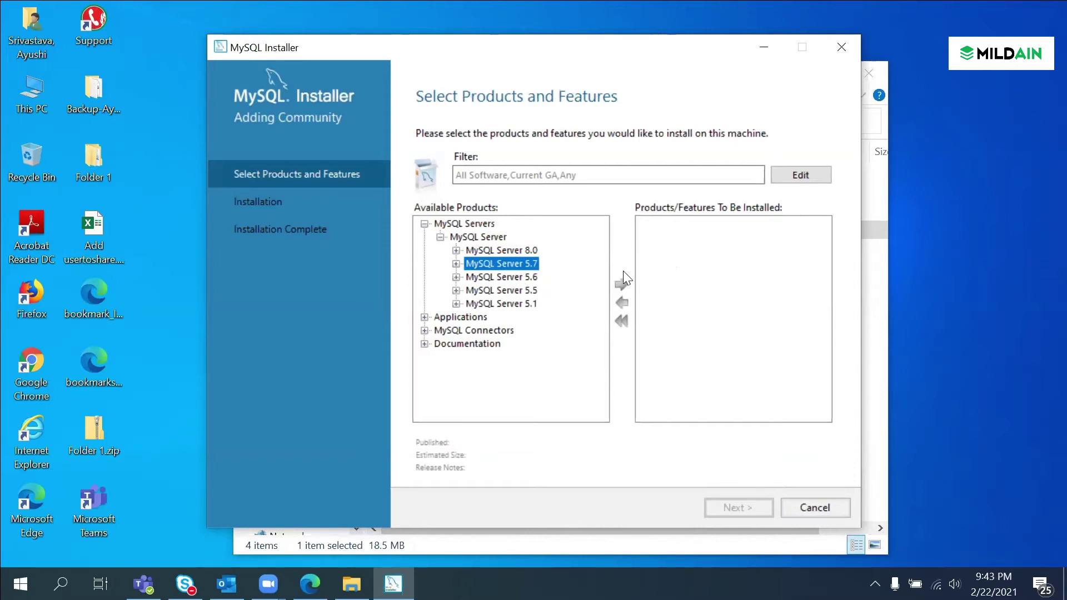
click(456, 263)
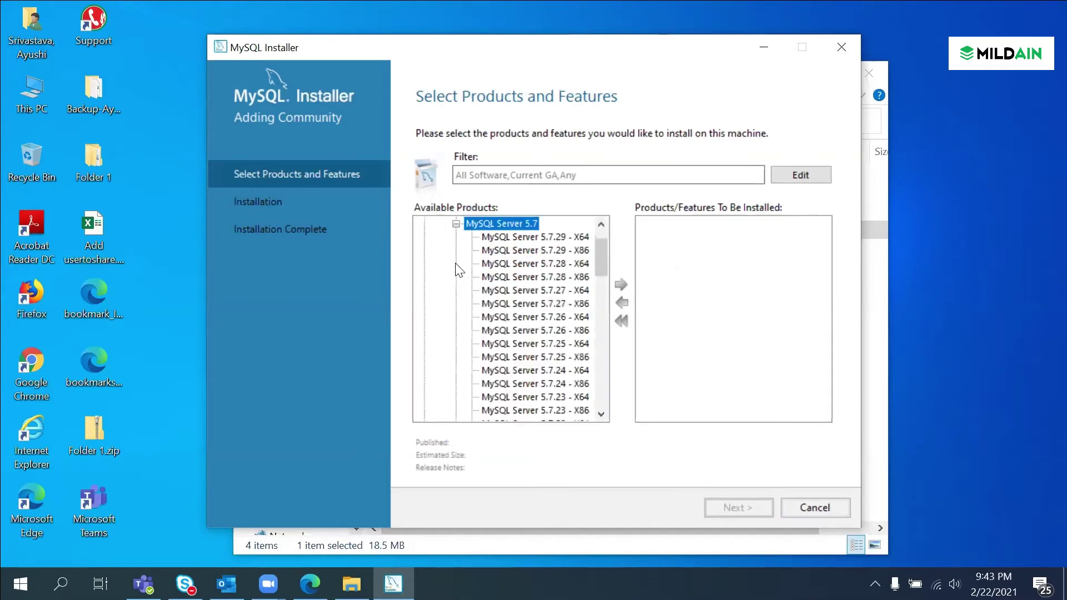
click(529, 237)
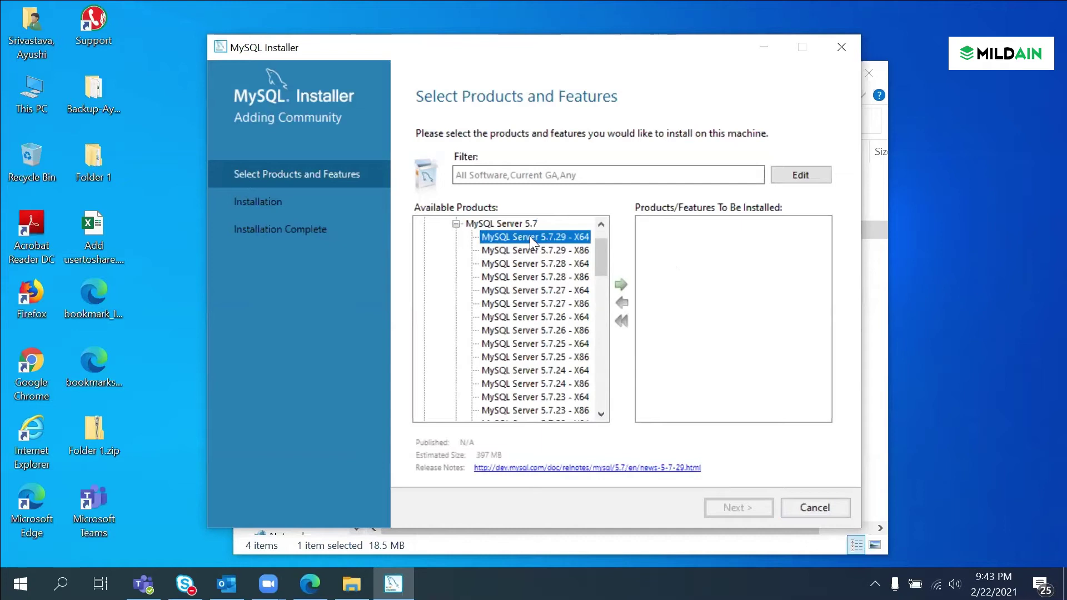
click(532, 250)
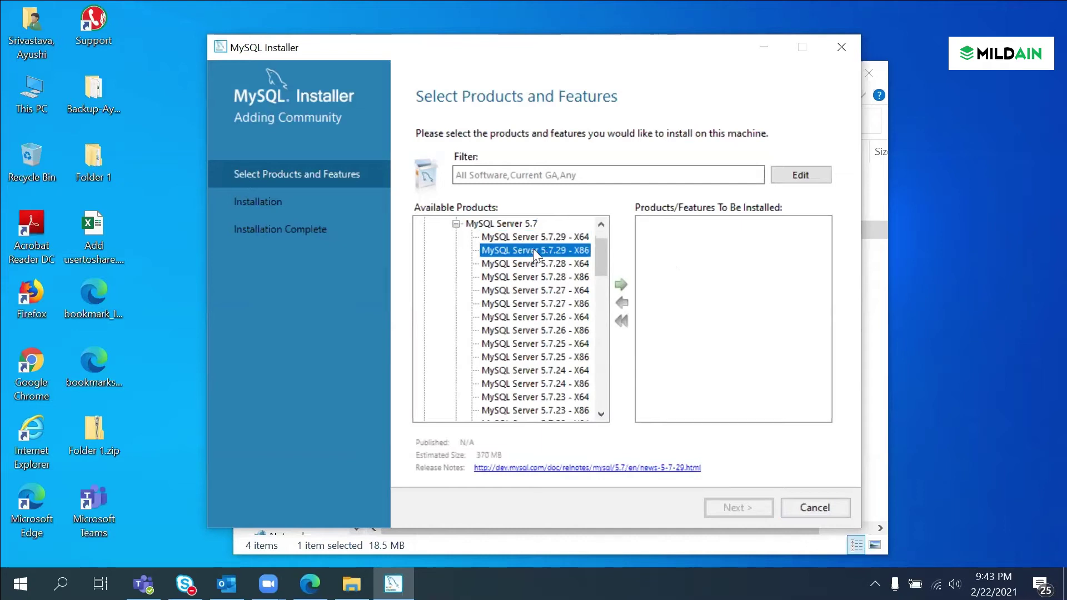
click(562, 232)
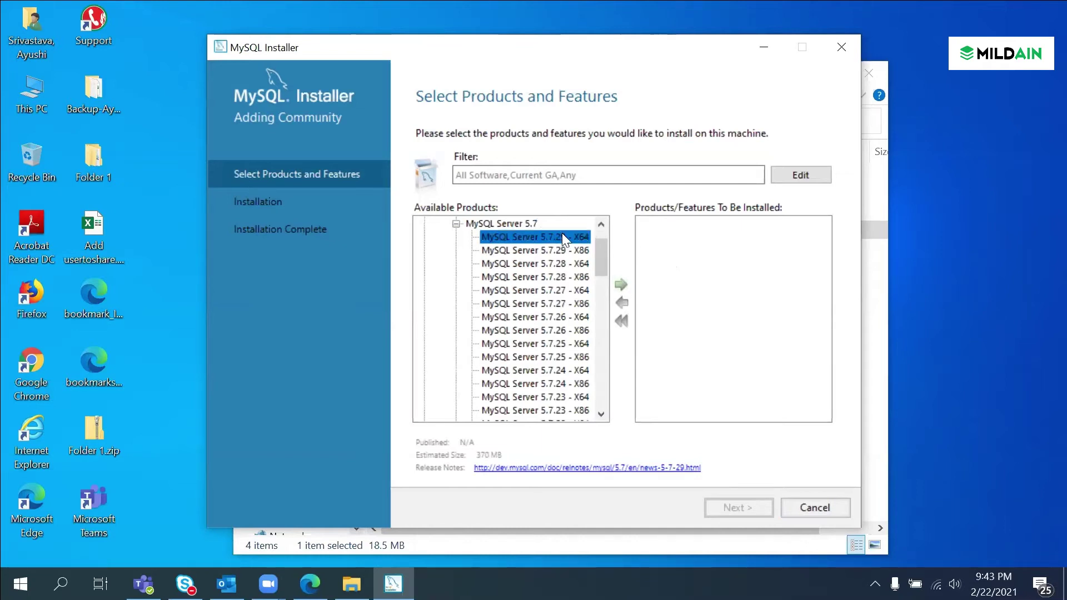
click(622, 285)
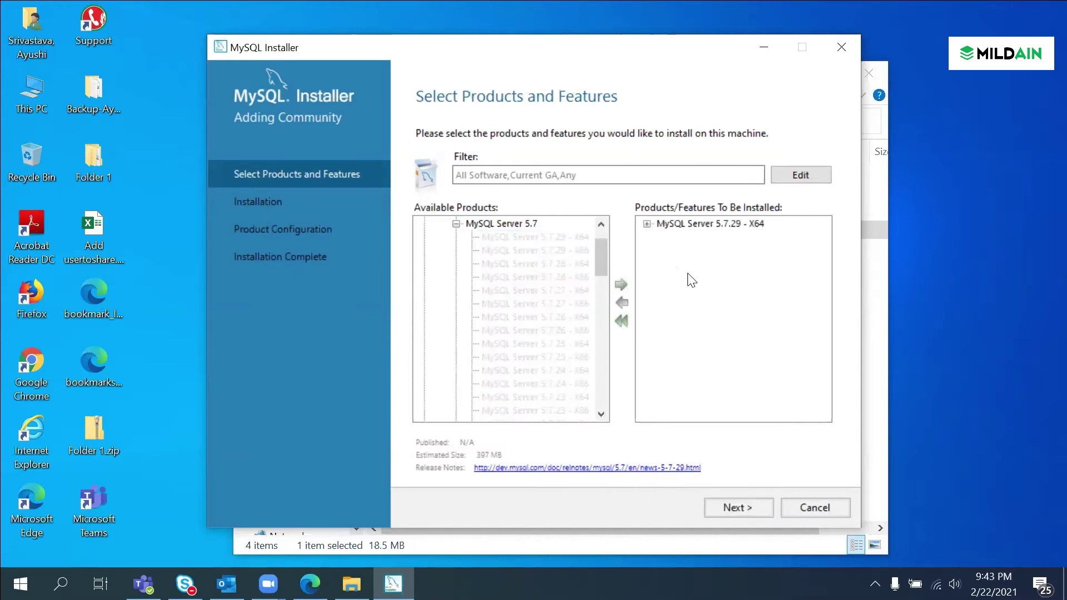
click(732, 508)
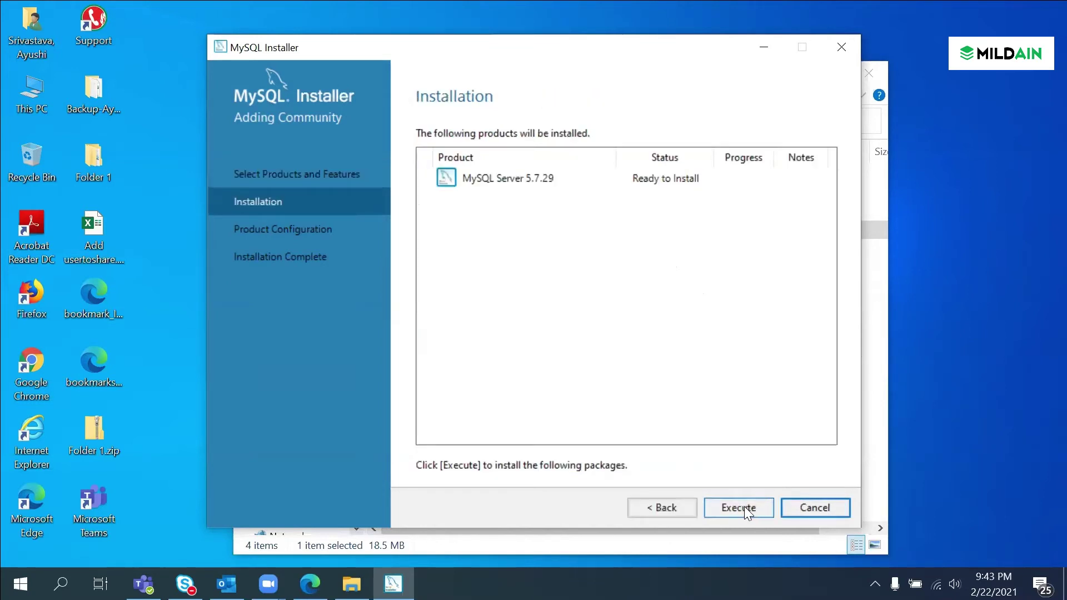
Step: Install MySQL Server 5.7.29 until Complete, then open its configuration wizard
click(745, 507)
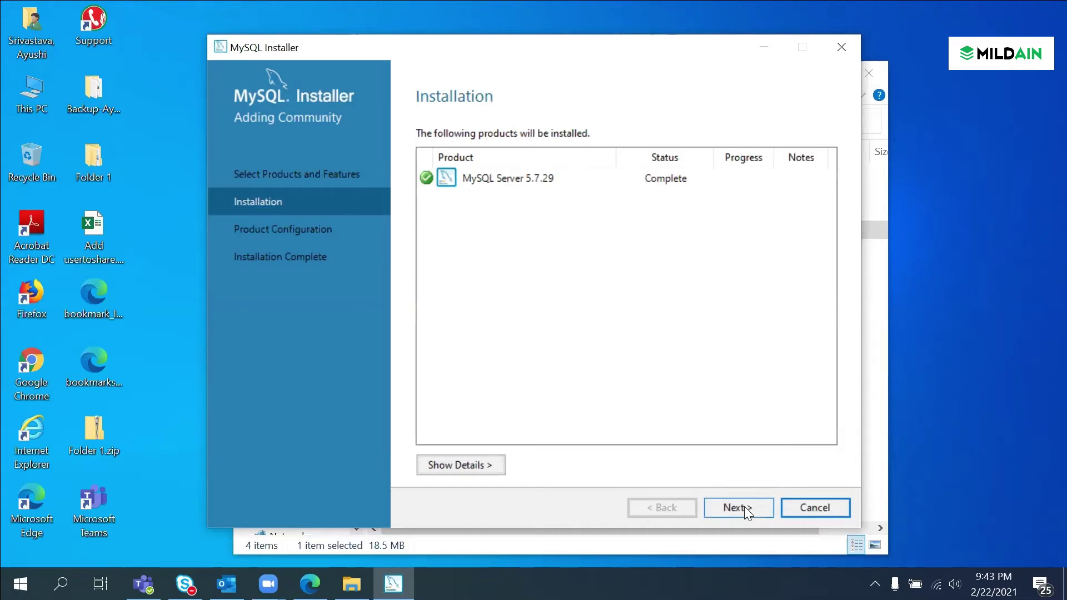
click(736, 505)
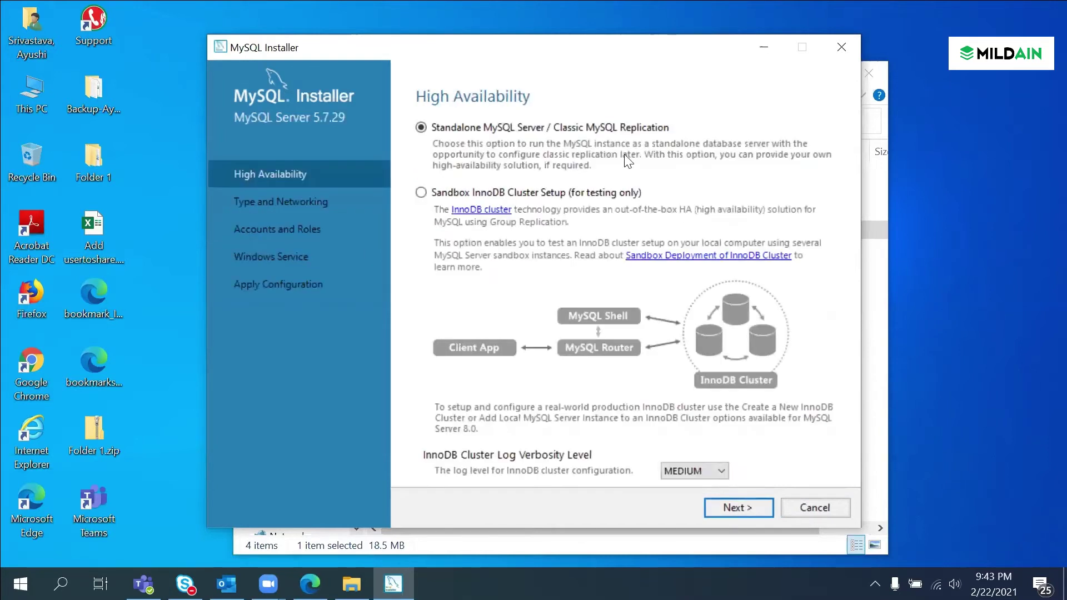
Step: Keep standalone mode and default networking, and enter the root account password plus its confirmation
click(738, 507)
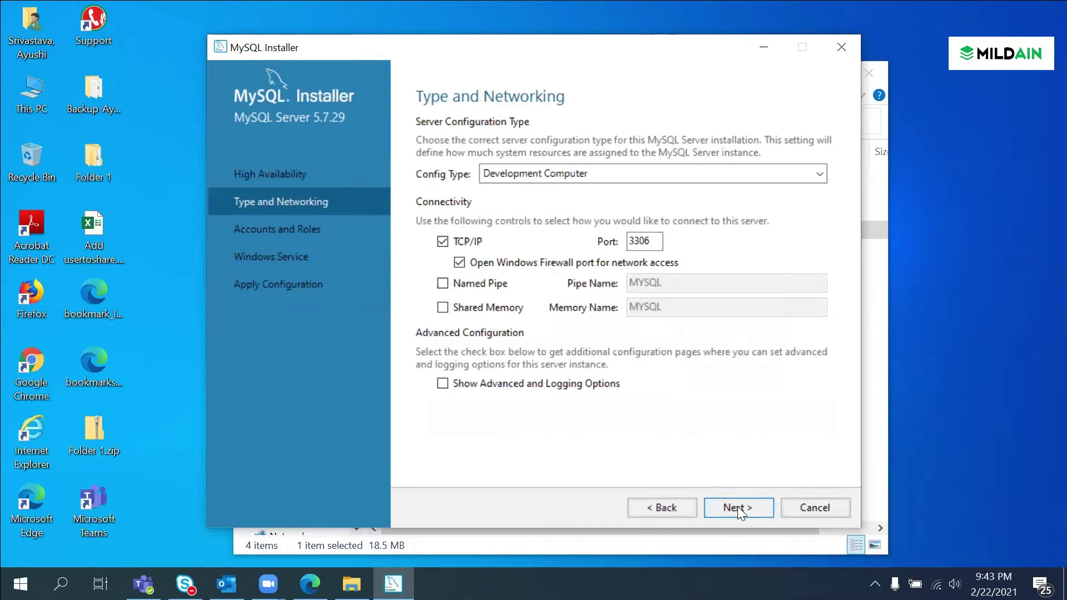
click(738, 507)
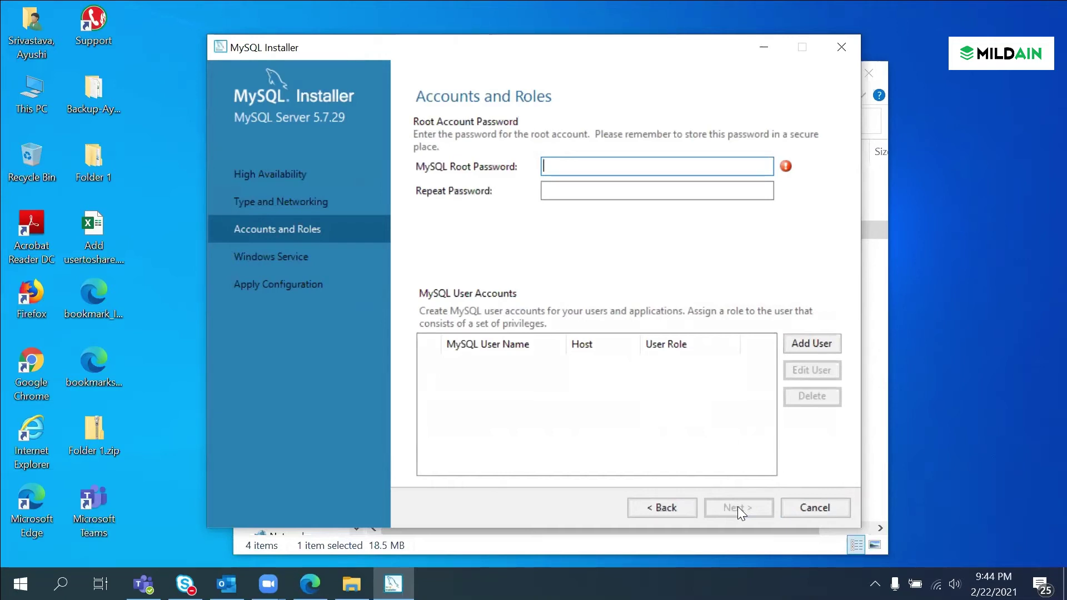
text(root)
key(Tab)
text(root)
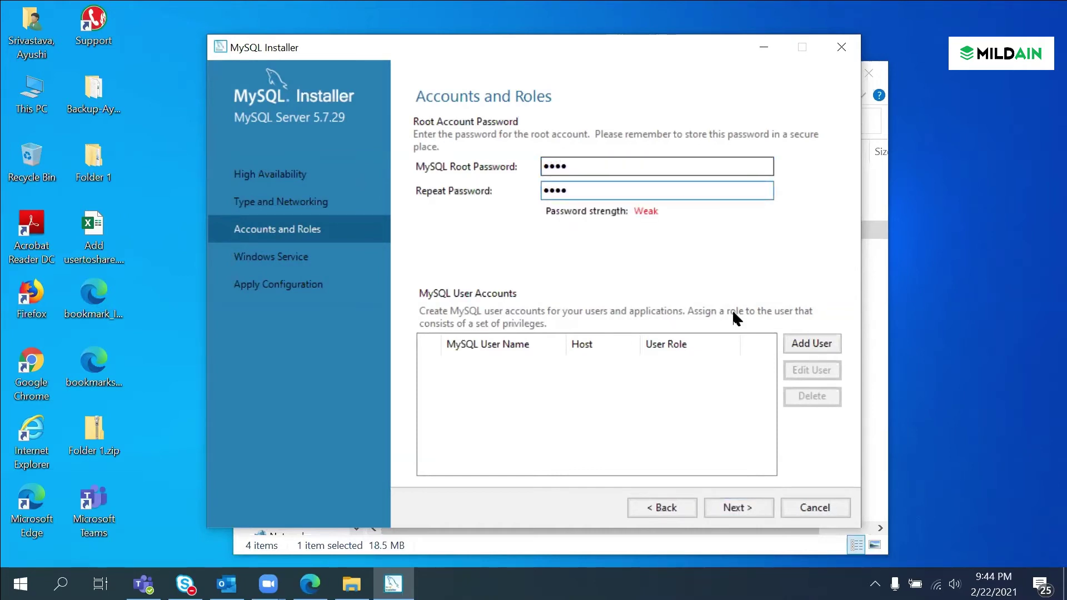
click(732, 508)
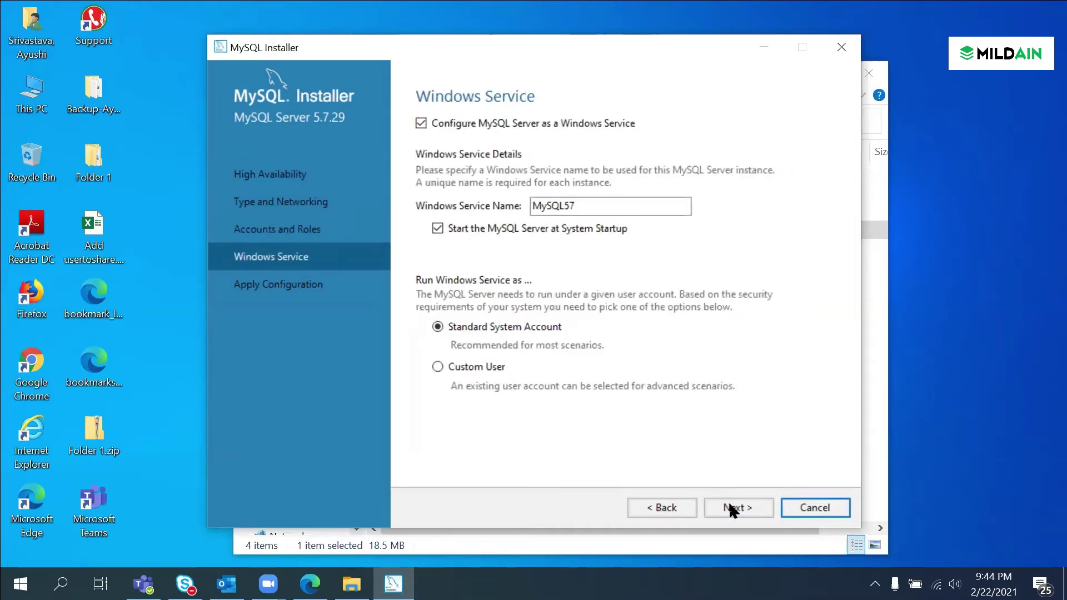
Step: Keep the MySQL57 Windows service defaults, apply the server configuration, and finish
click(733, 508)
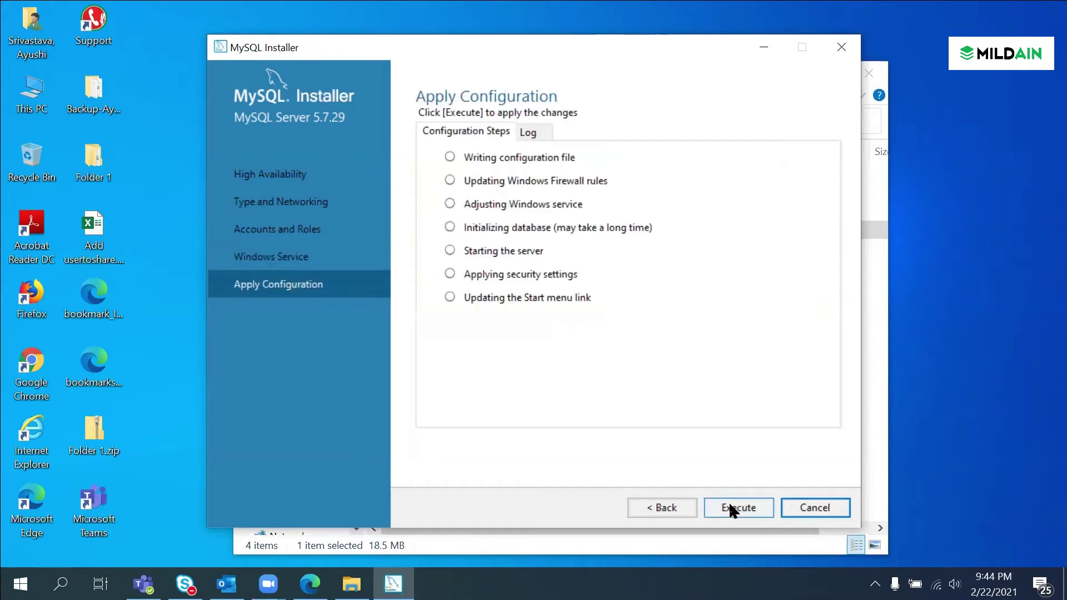
click(728, 507)
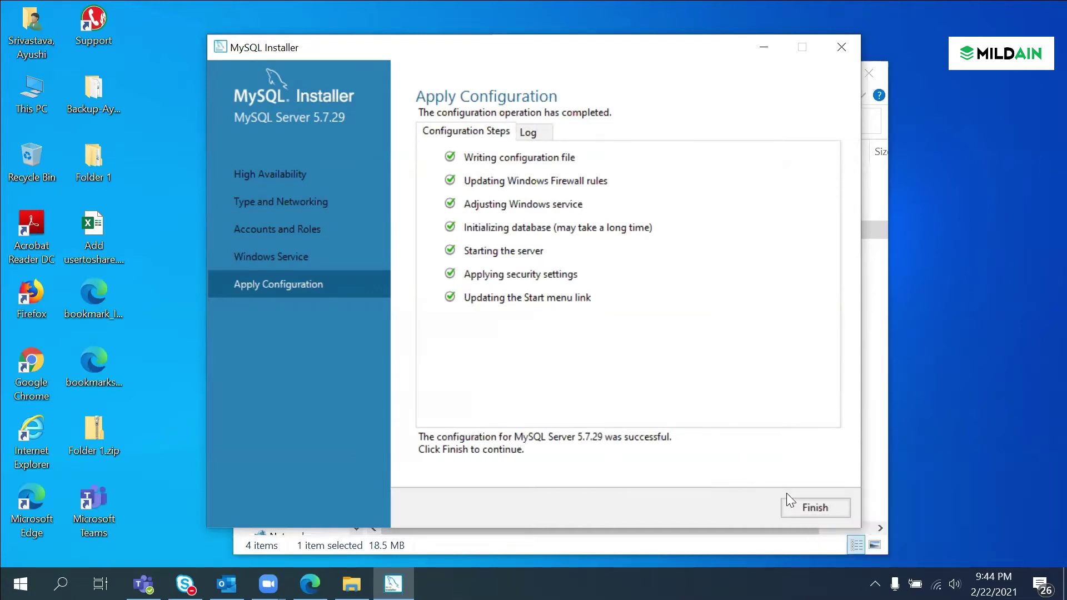
click(813, 507)
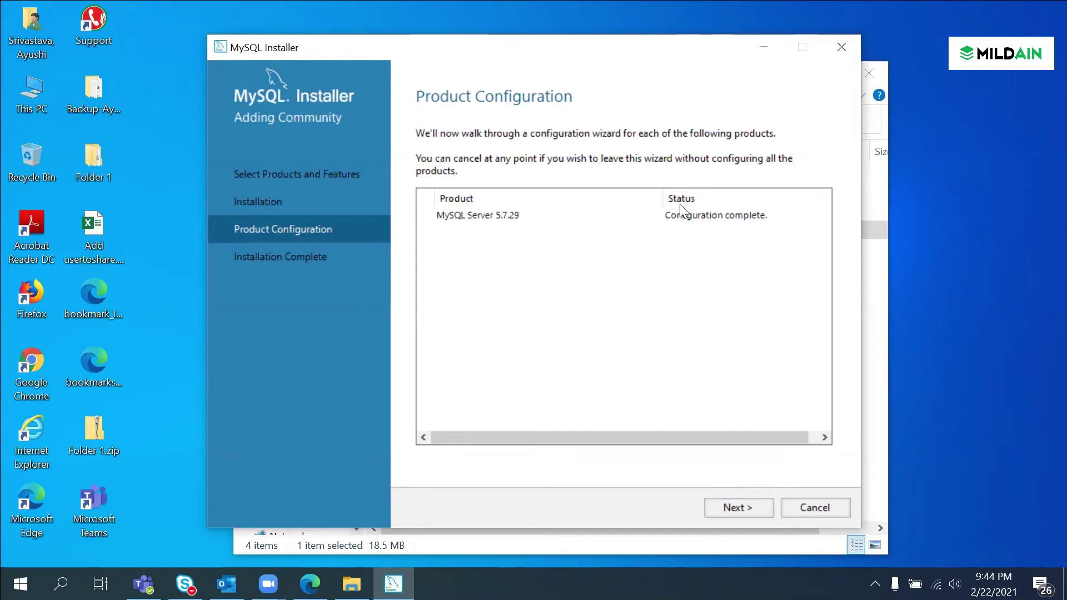
Step: Pass the Product Configuration summary and close the Installation Complete page
click(744, 507)
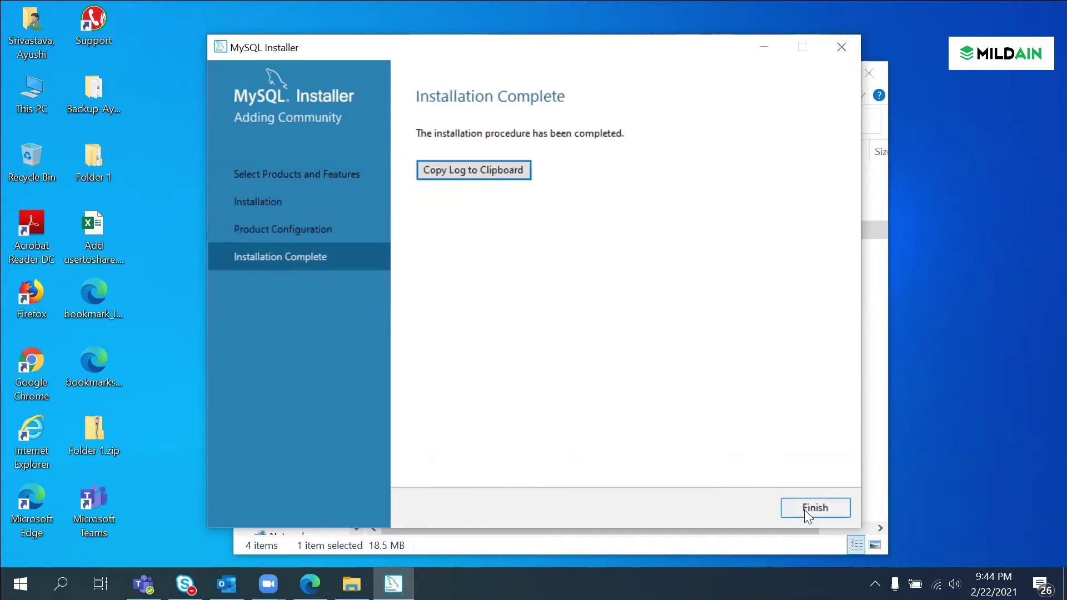
click(805, 508)
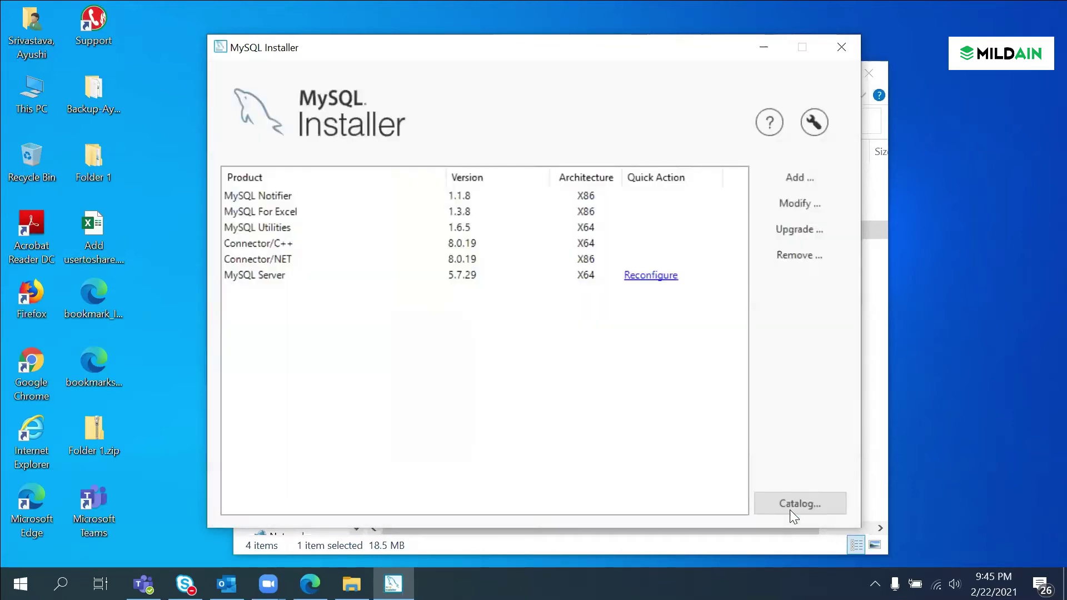
Step: Queue MySQL Workbench 8.0.19 from Applications > MySQL Workbench 8.0 for installation
click(795, 179)
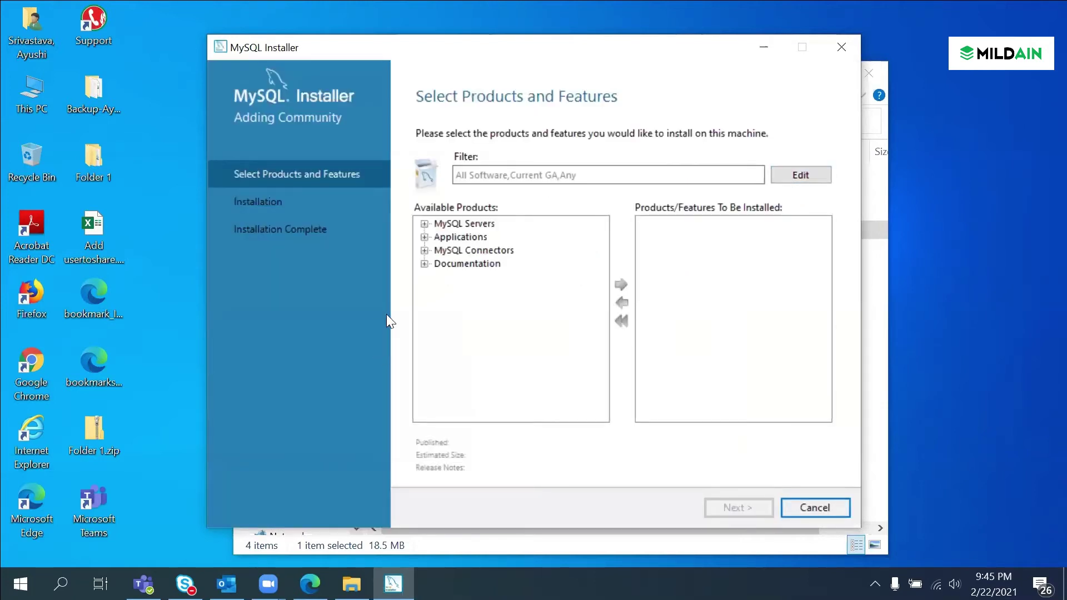
click(425, 237)
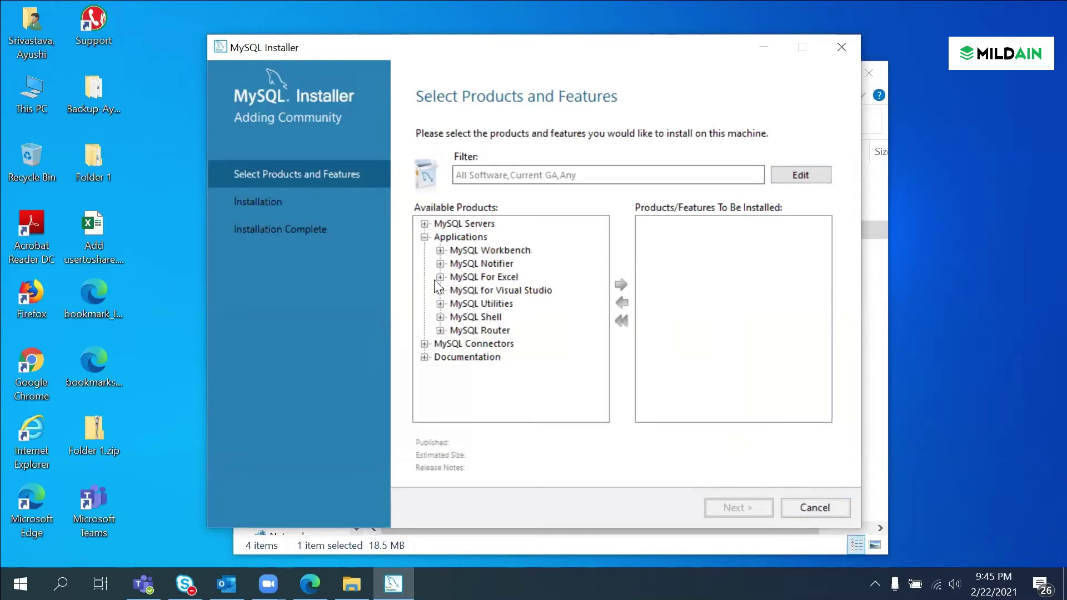
click(440, 250)
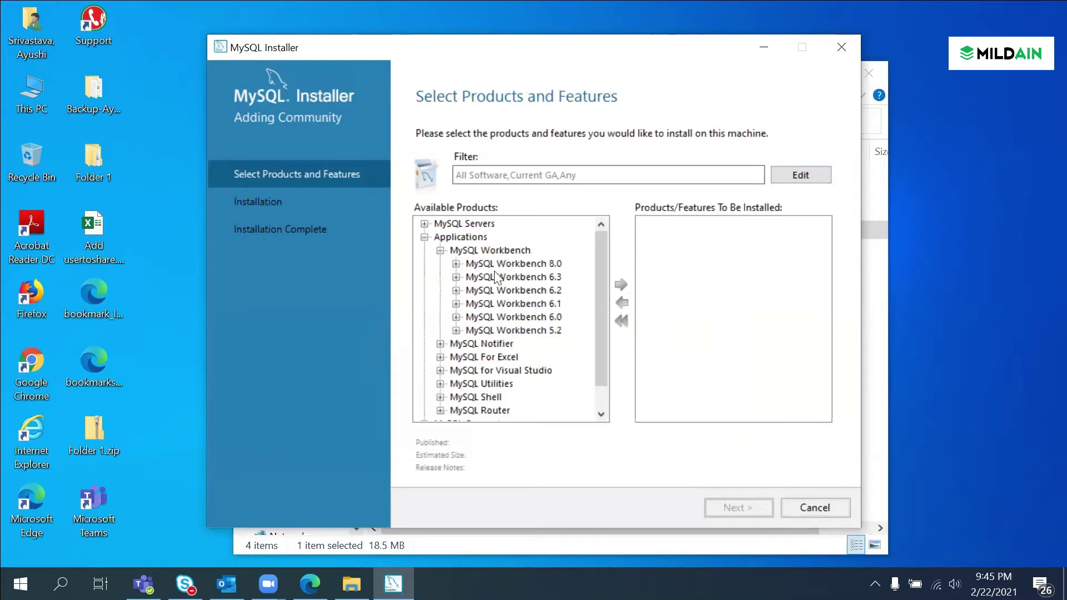
click(455, 263)
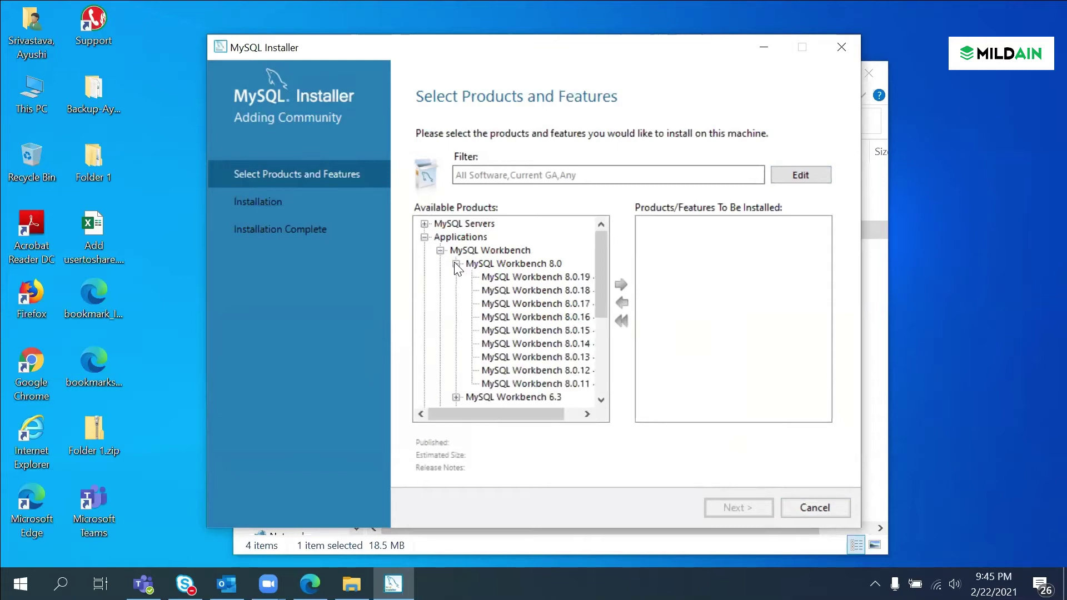
click(558, 276)
click(620, 283)
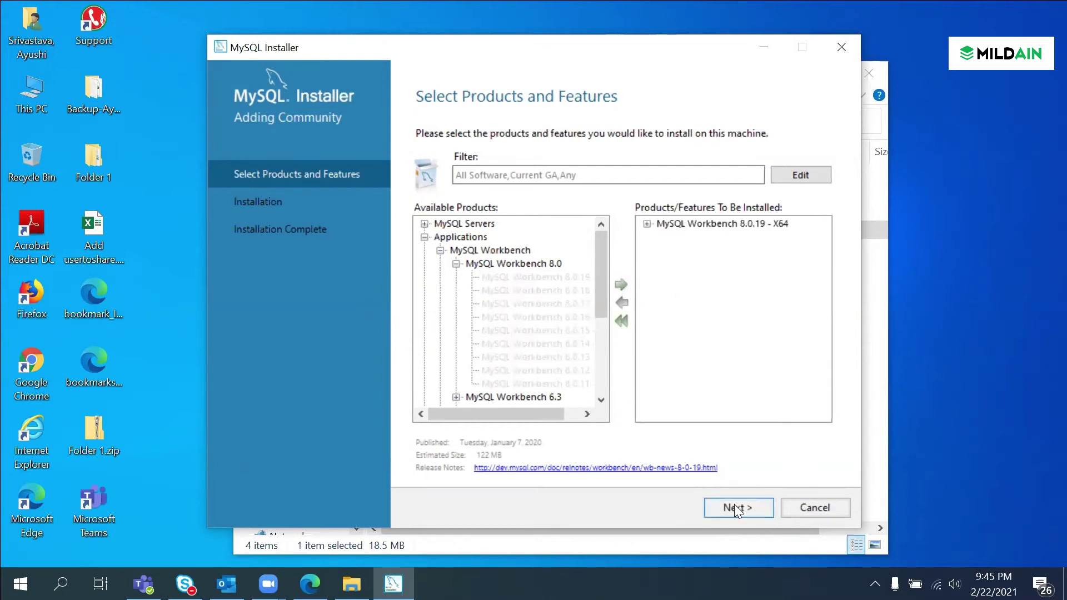
Step: Install MySQL Workbench 8.0.19 and finish setup so Workbench launches
click(737, 508)
click(734, 509)
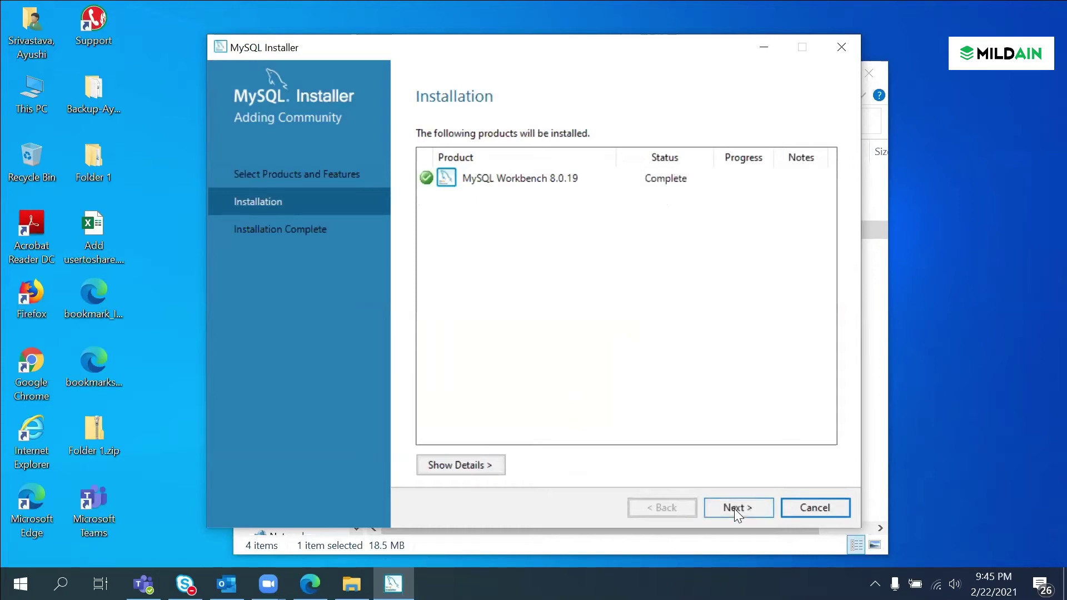
click(735, 508)
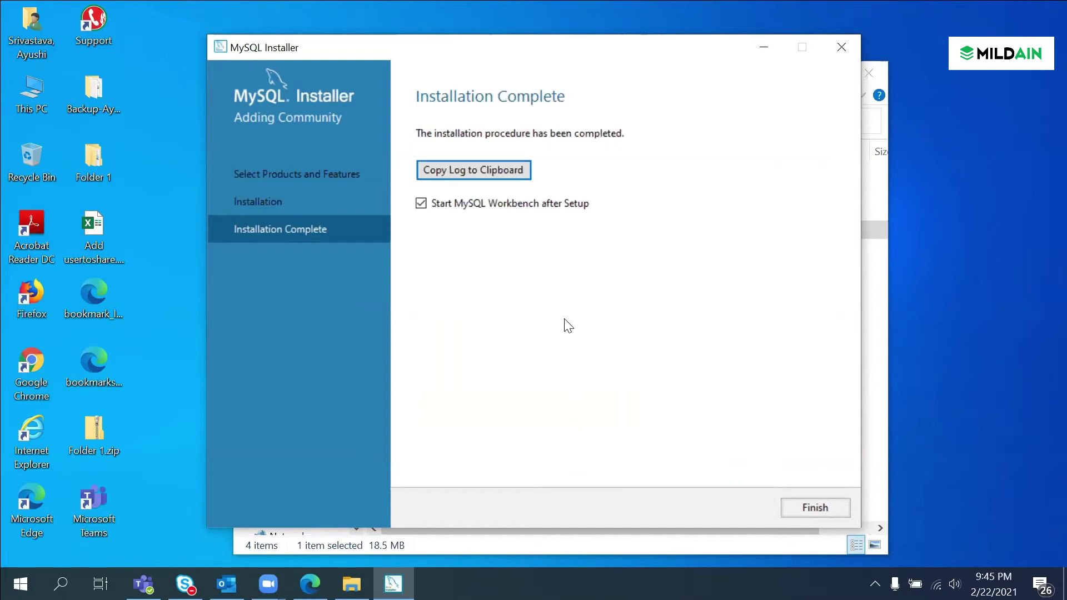
click(798, 509)
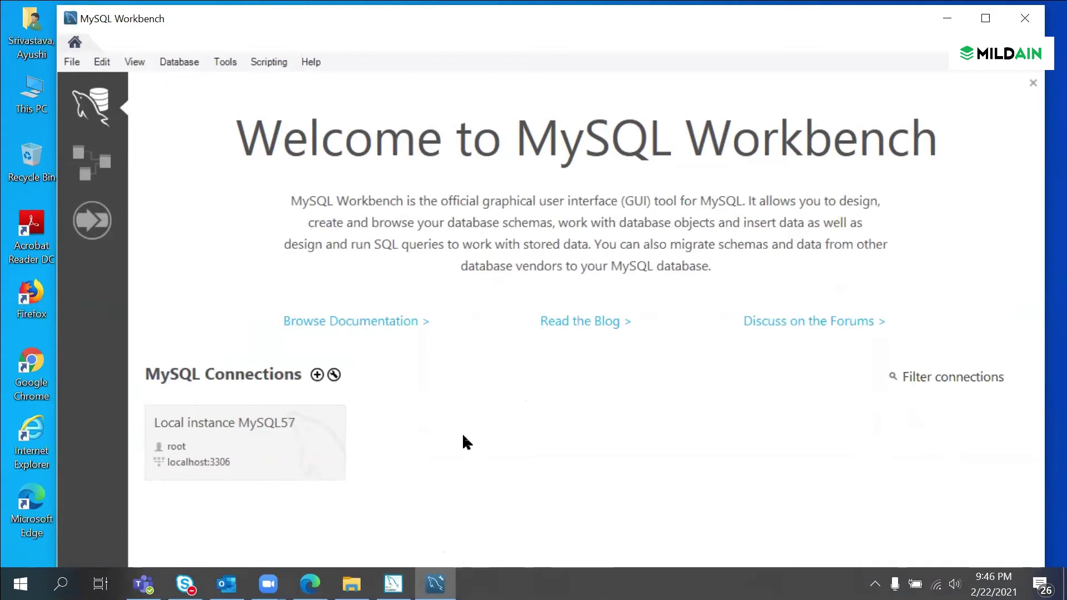
Step: Connect to Local instance MySQL57 as root with the account password, then minimize MySQL Installer
click(195, 442)
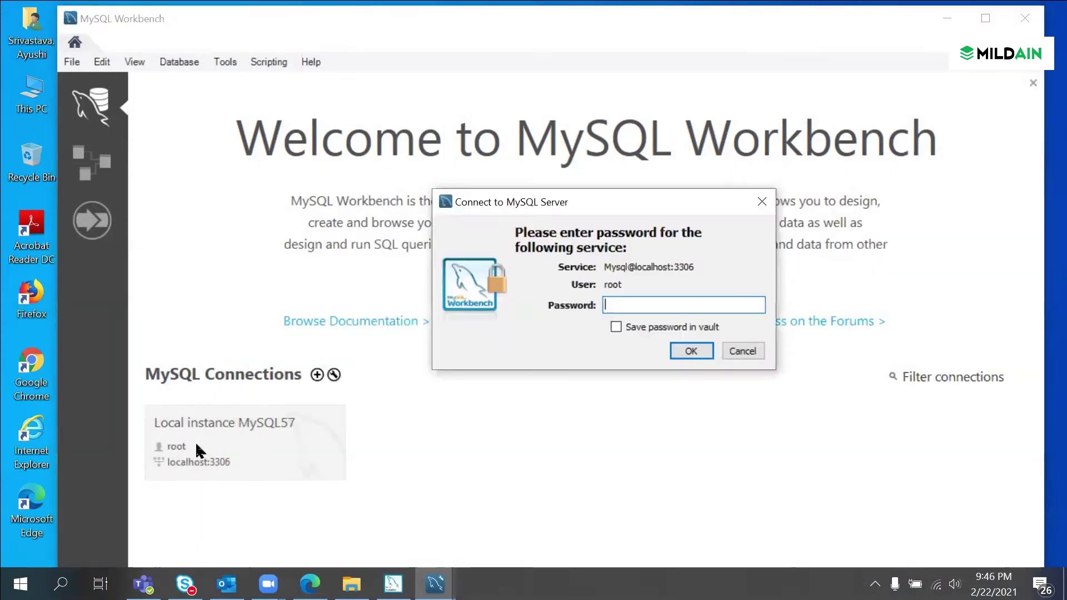
text(****)
key(Return)
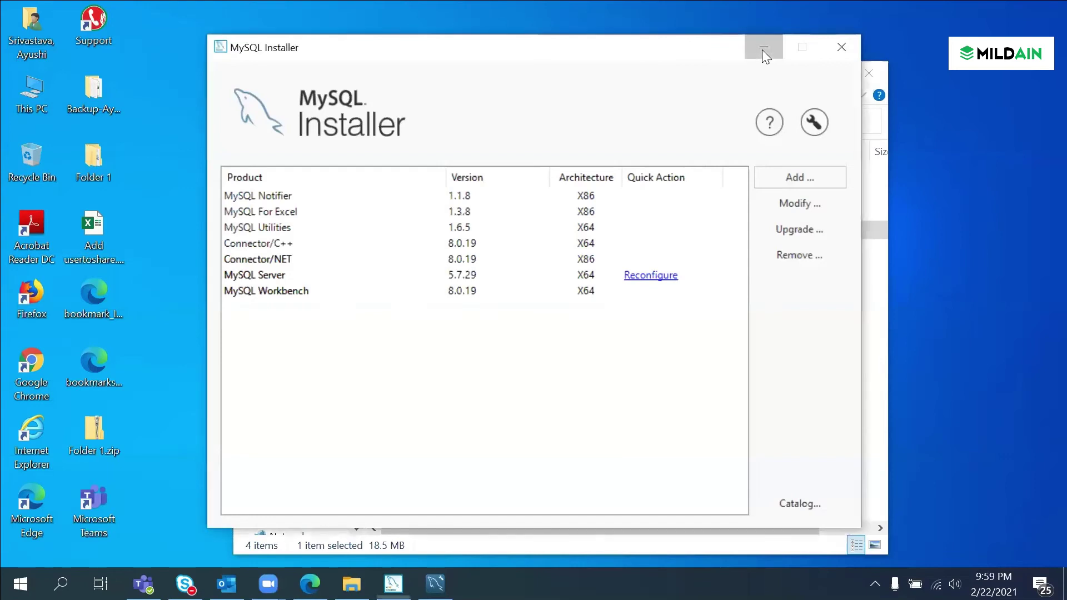
click(762, 49)
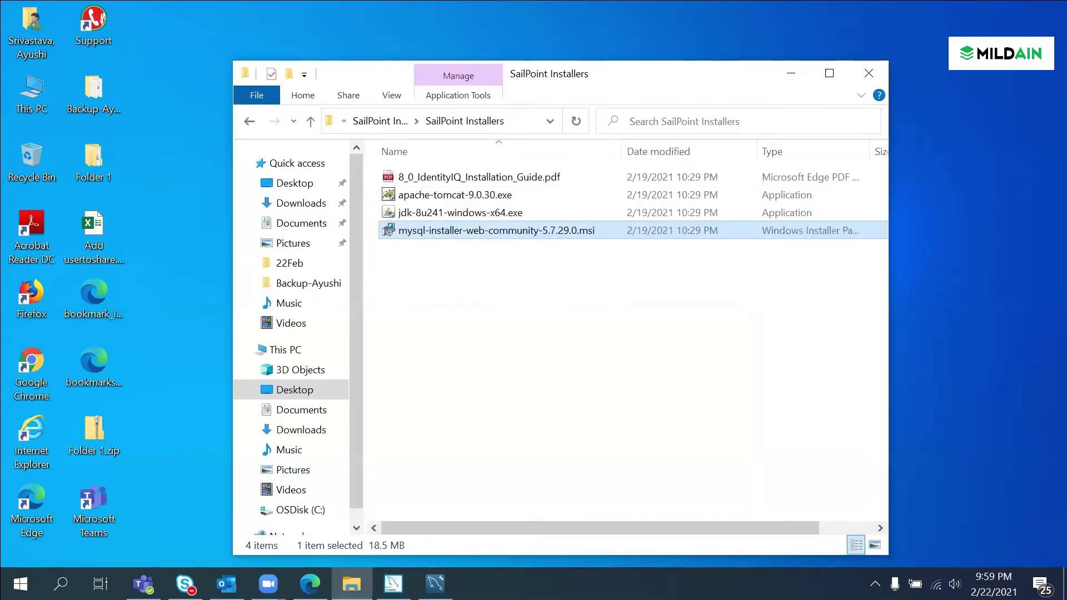
Step: Return to the Workbench query editor, close MySQL Installer and switch to File Explorer
click(435, 583)
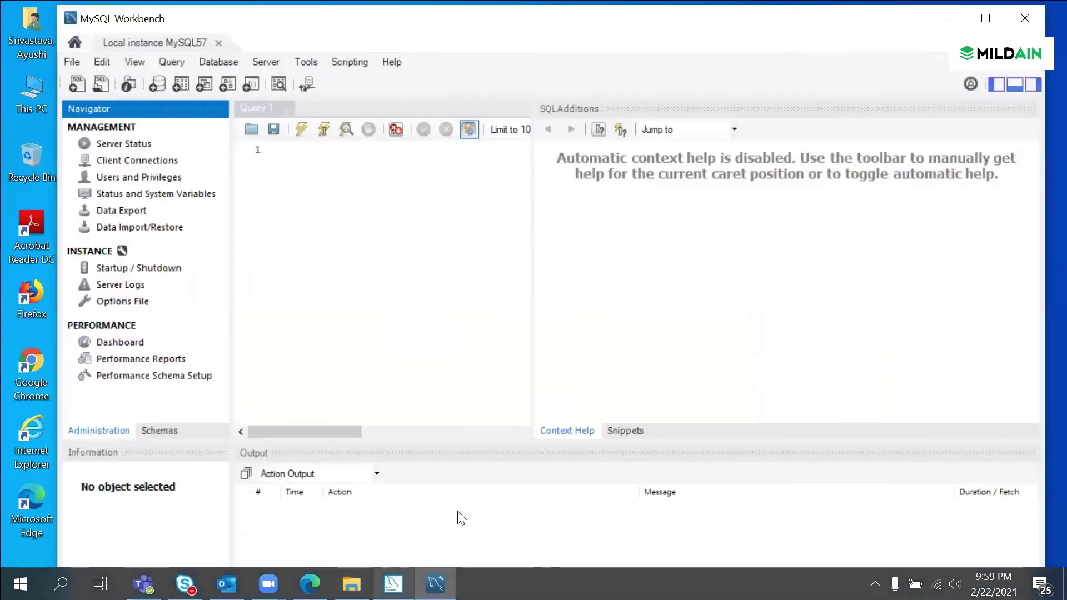
click(841, 45)
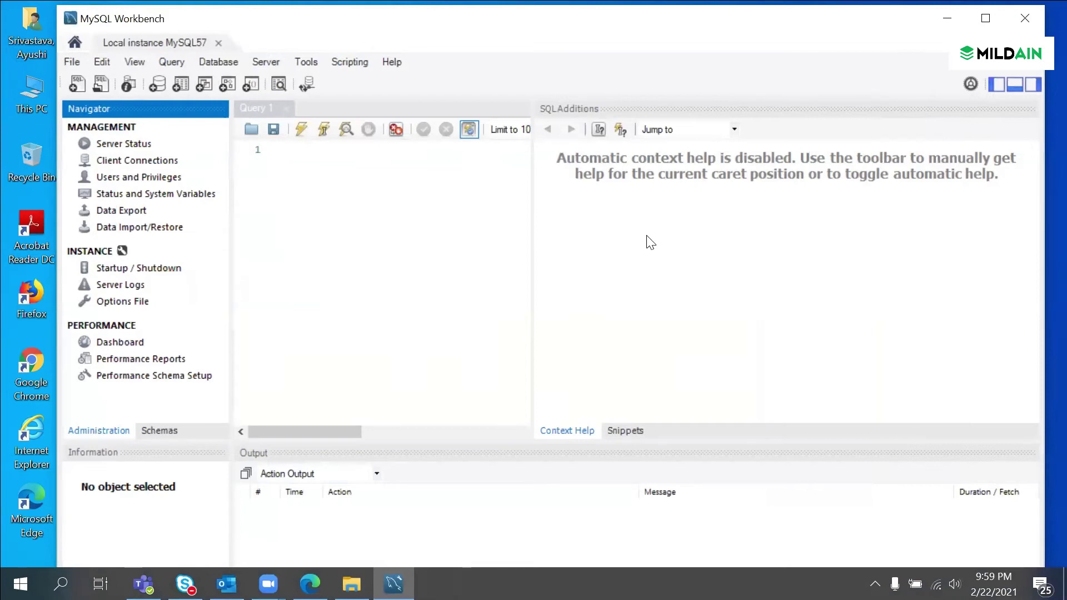
click(351, 583)
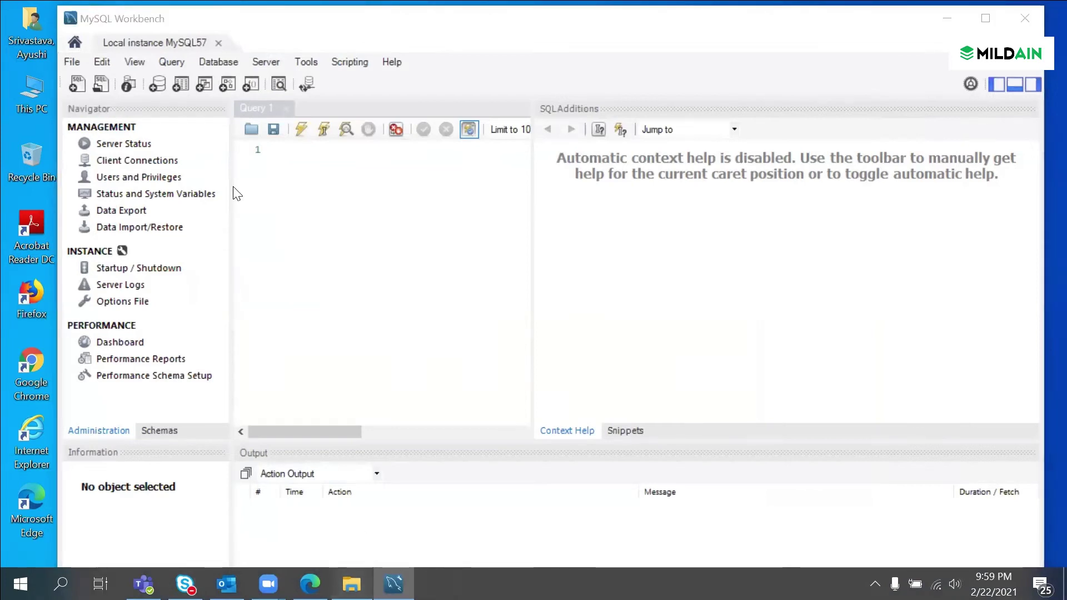
Step: Browse to C:\Program Files\Apache Software Foundation\Tomcat 9.0\webapps, allowing access to Tomcat 9.0
click(293, 514)
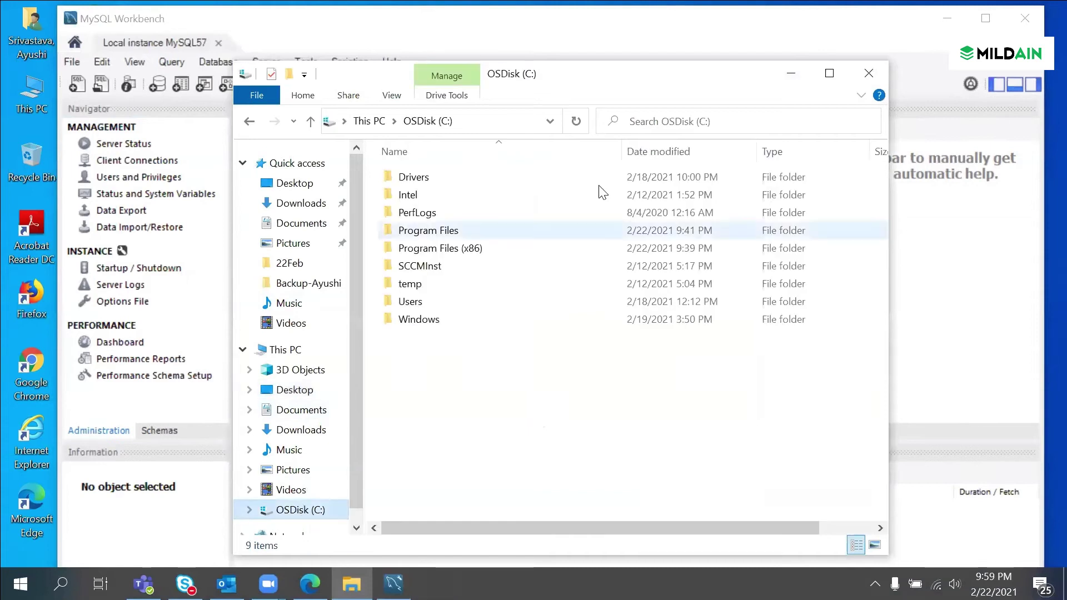
double_click(475, 230)
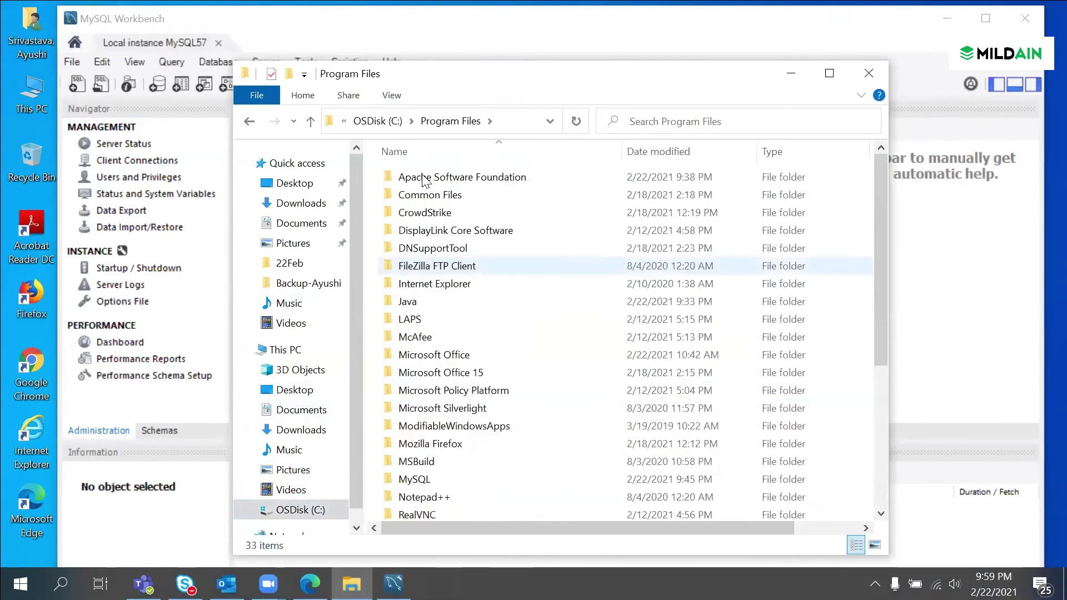
double_click(421, 174)
double_click(452, 177)
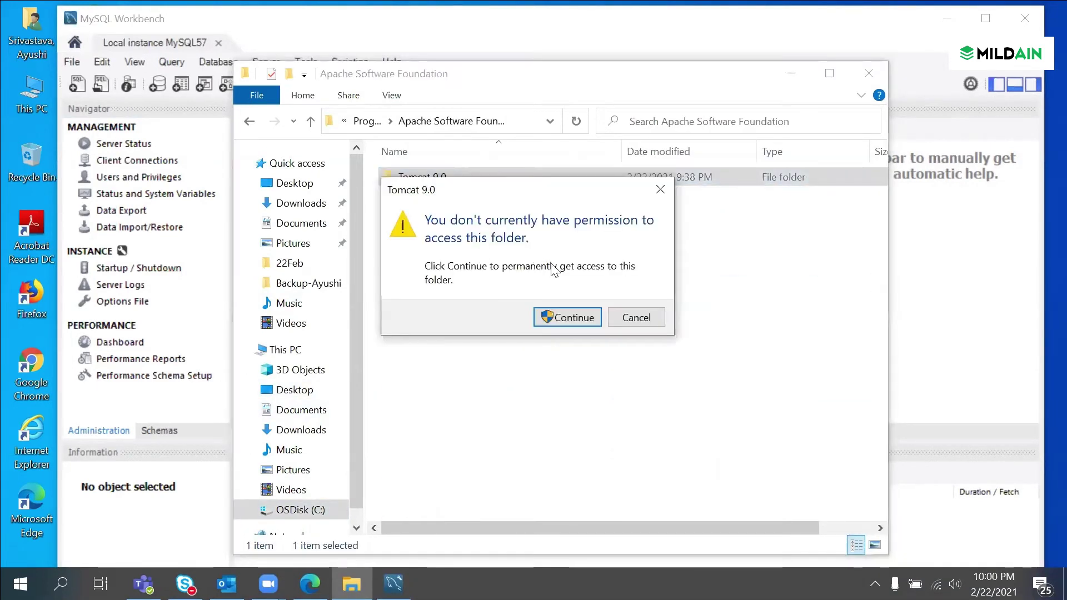
click(561, 319)
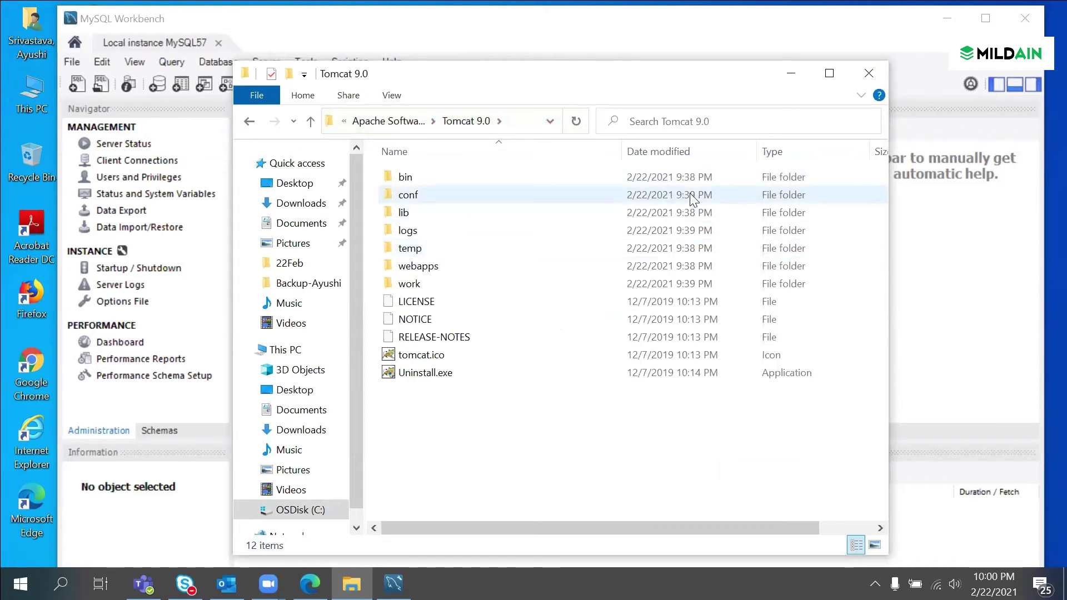
click(435, 357)
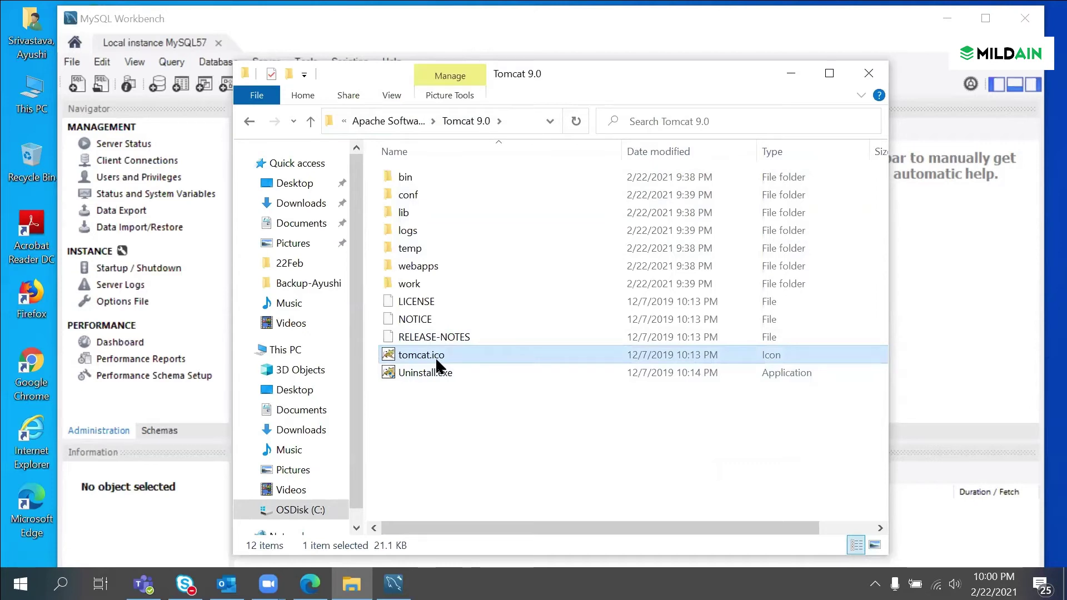
double_click(472, 271)
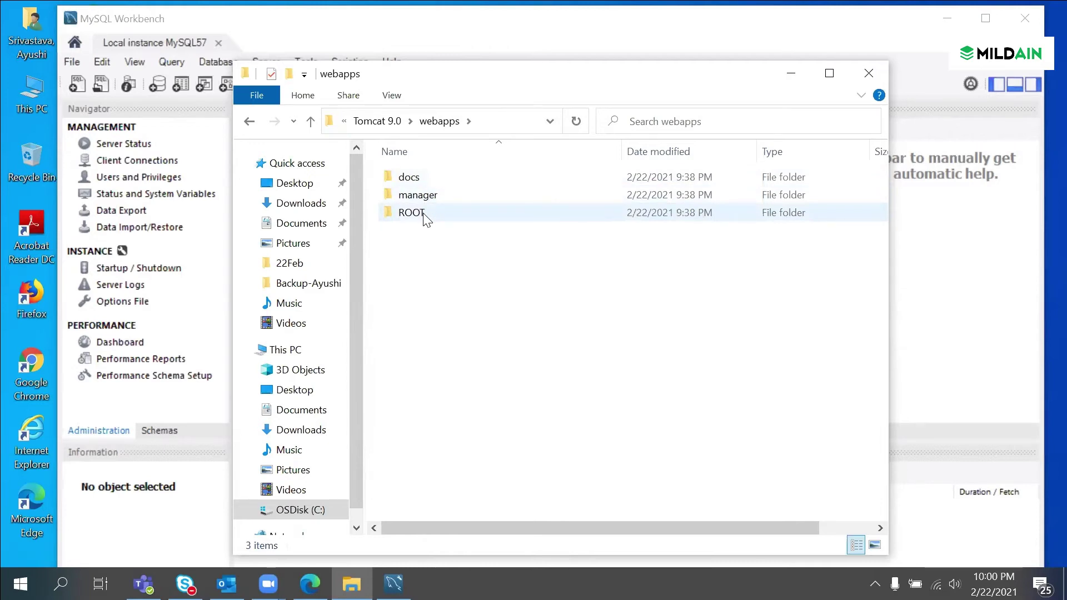
Step: Create a new folder in webapps named identityiq and open it
right_click(448, 269)
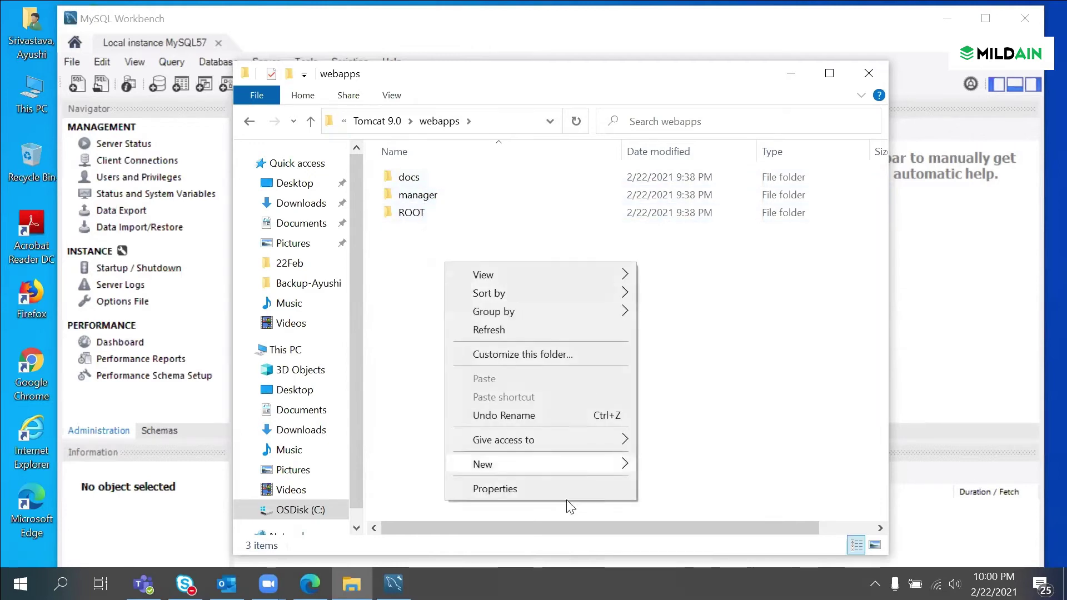
mouse_move(572, 465)
click(721, 277)
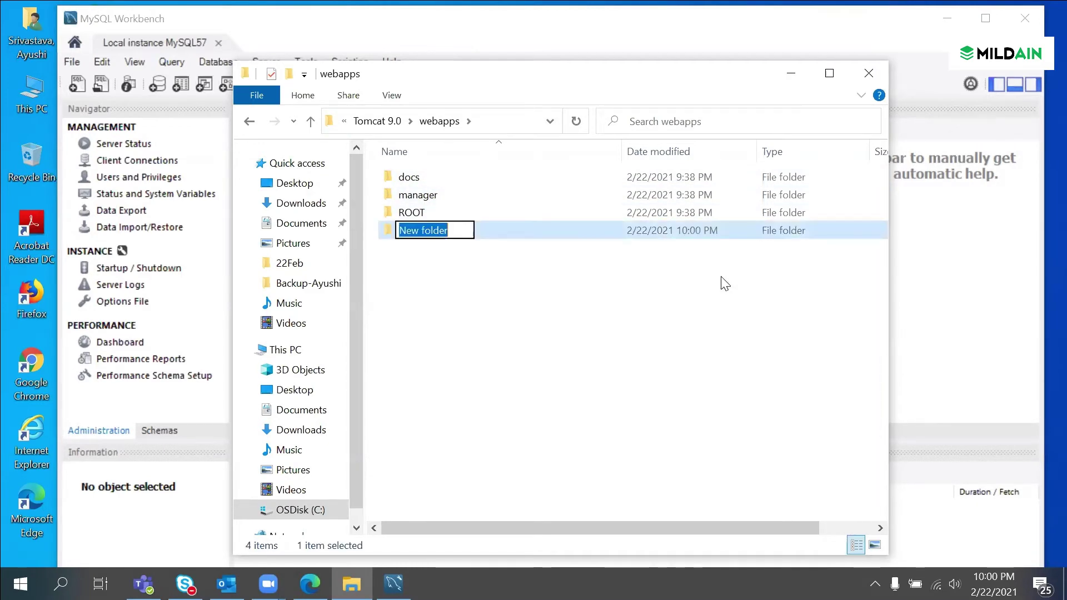
text(Identity)
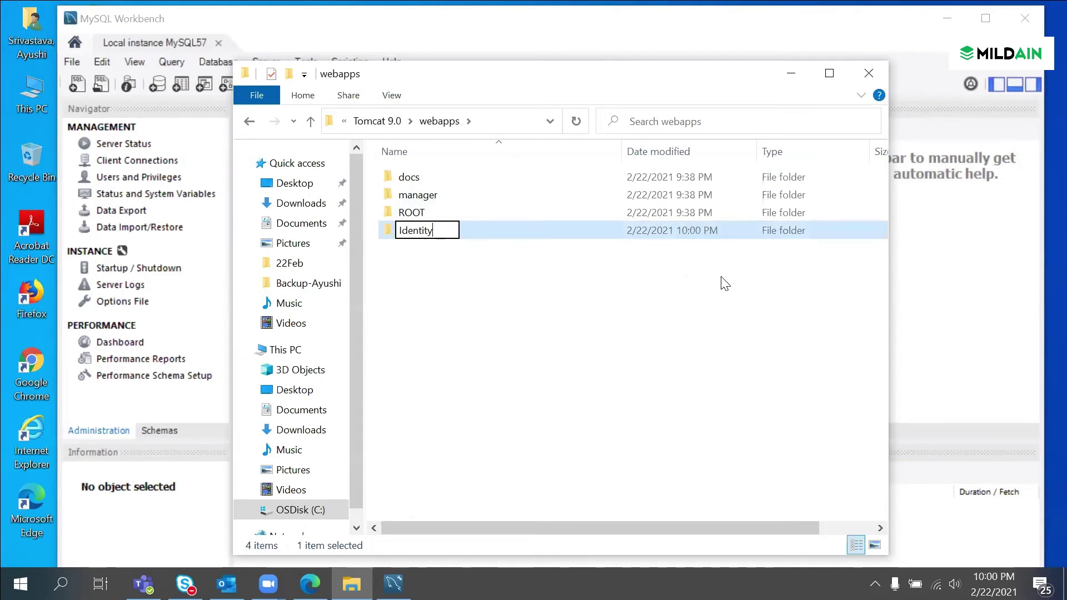
key(BackSpace)
key(BackSpace)
key(BackSpace)
key(BackSpace)
key(BackSpace)
key(BackSpace)
key(BackSpace)
key(BackSpace)
key(BackSpace)
text(identi)
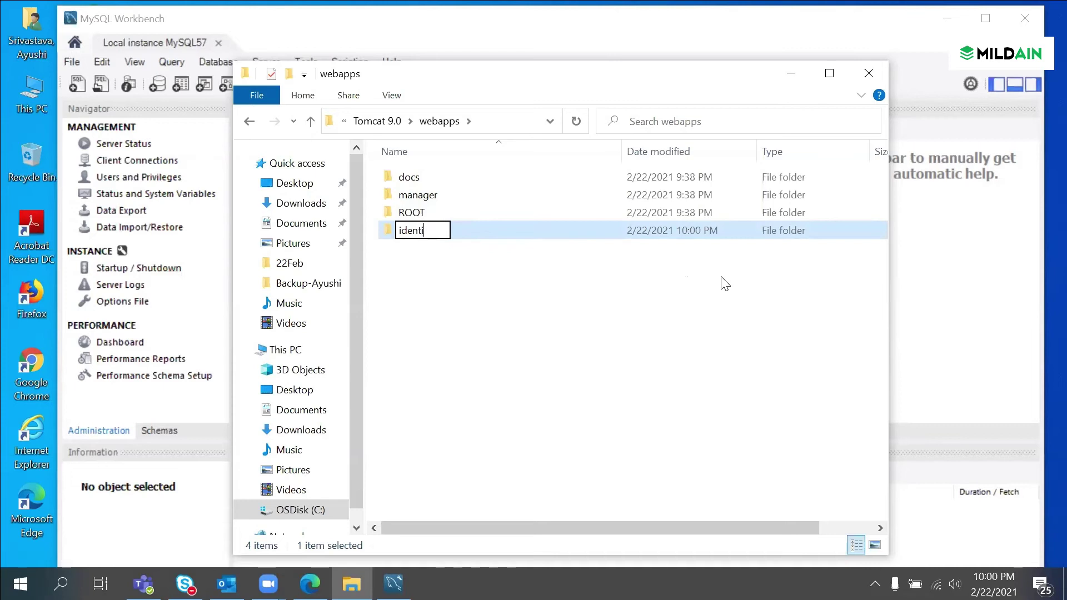
text(tyiq)
key(Return)
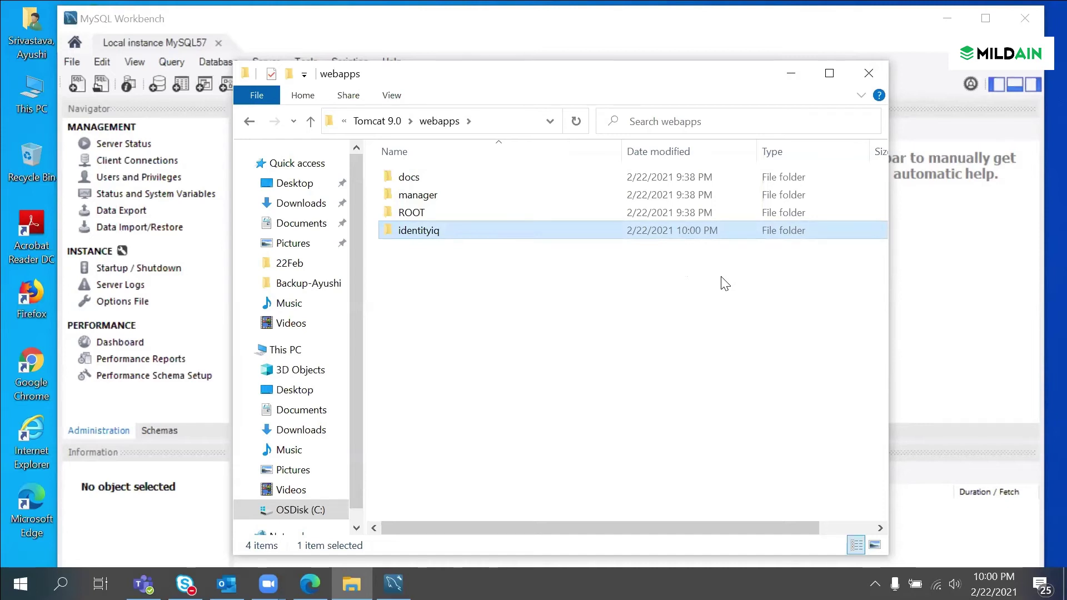
key(Return)
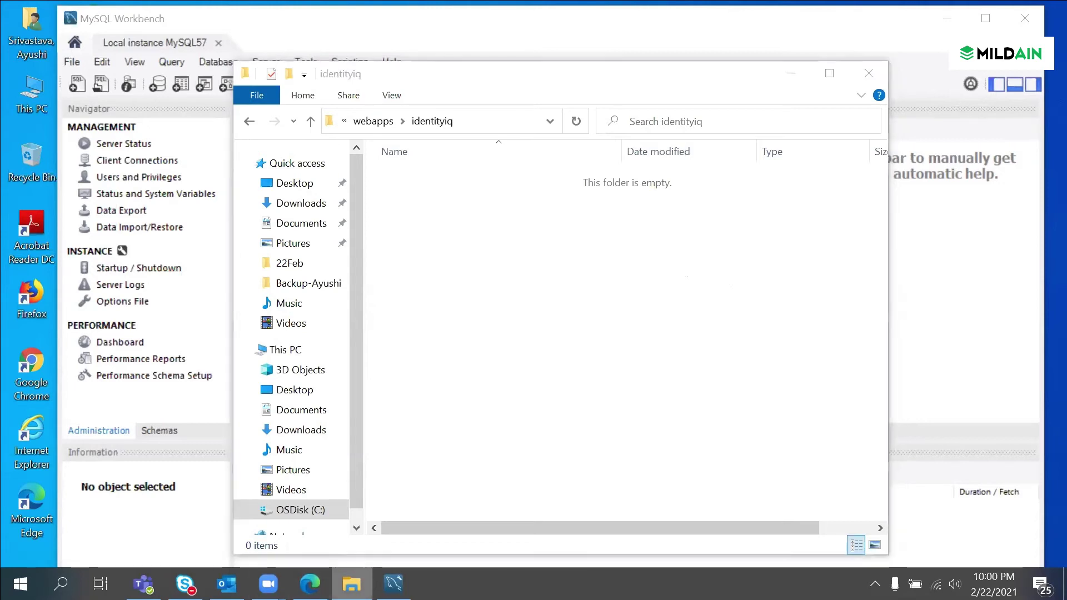
Step: Open SailPoint Installers from the jump list and go to Folder 1 > identityiq-8.0
right_click(351, 583)
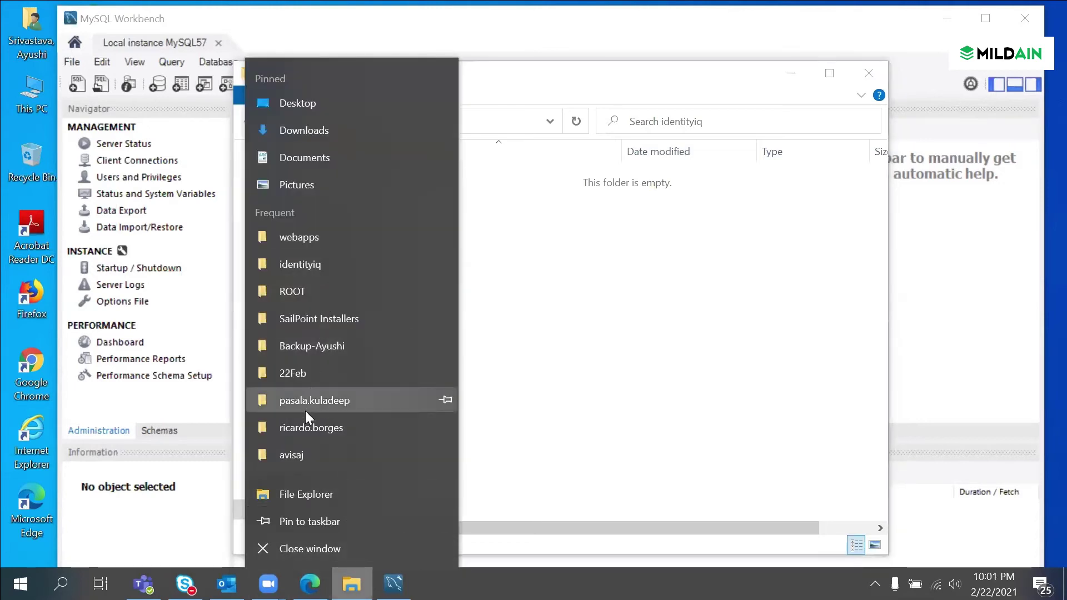
click(321, 322)
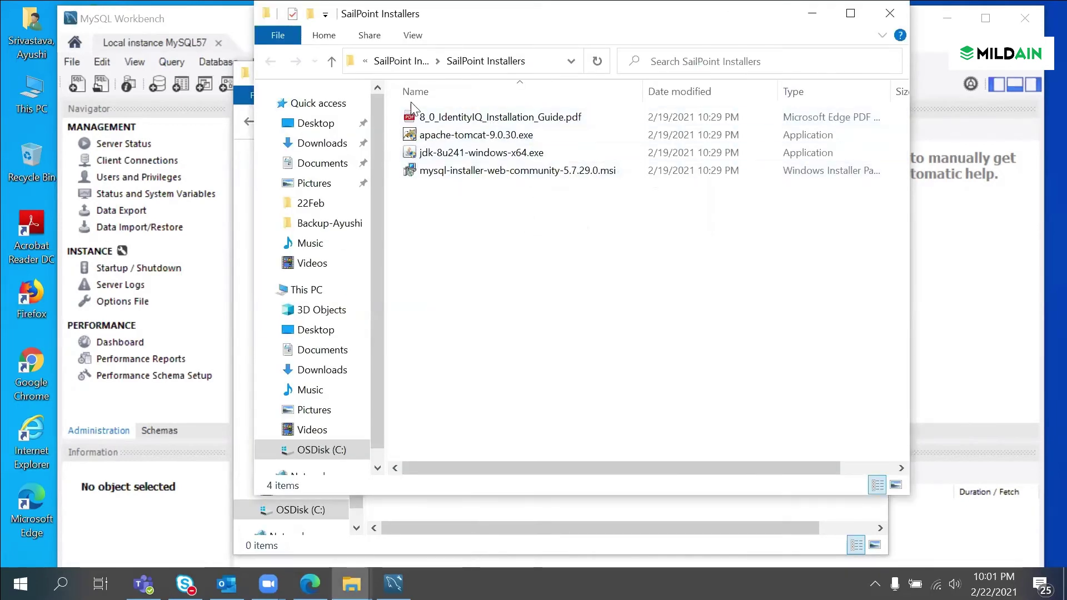
click(387, 59)
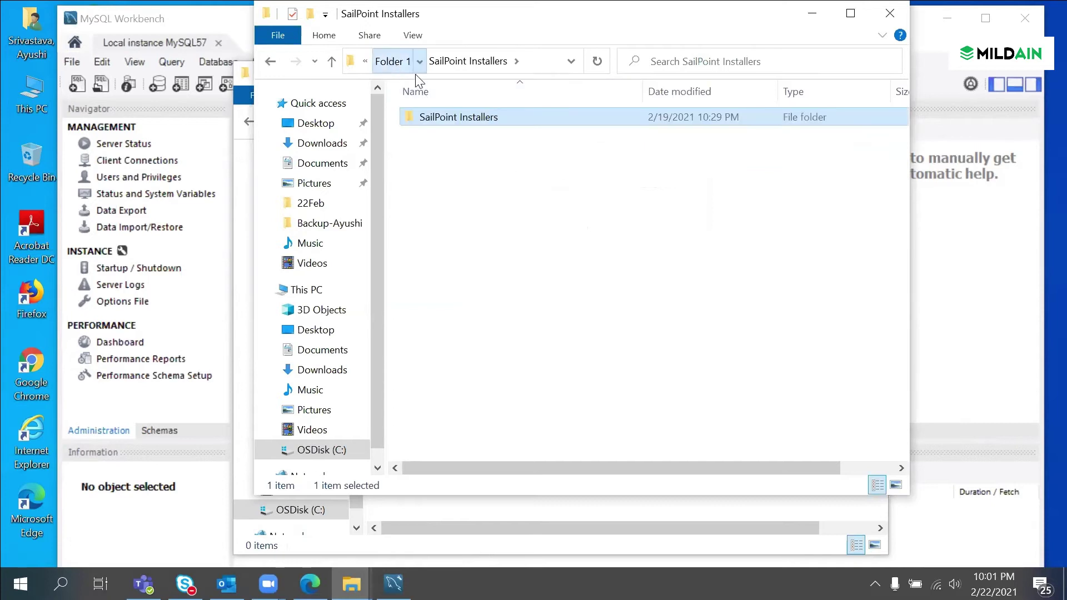
click(390, 60)
double_click(495, 135)
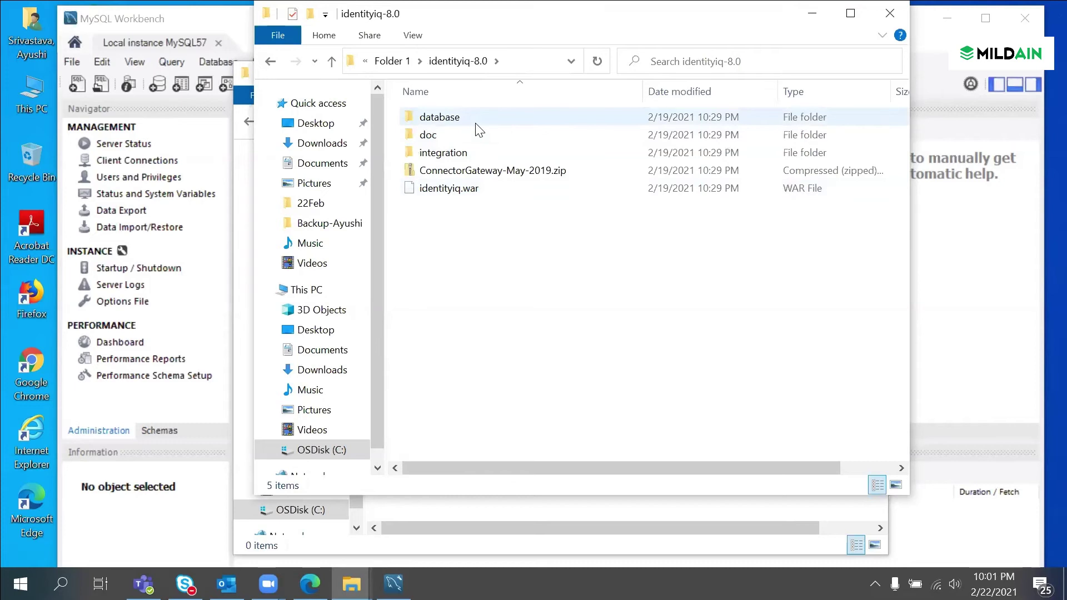
Step: Copy identityiq.war and paste it into the webapps identityiq folder
click(487, 173)
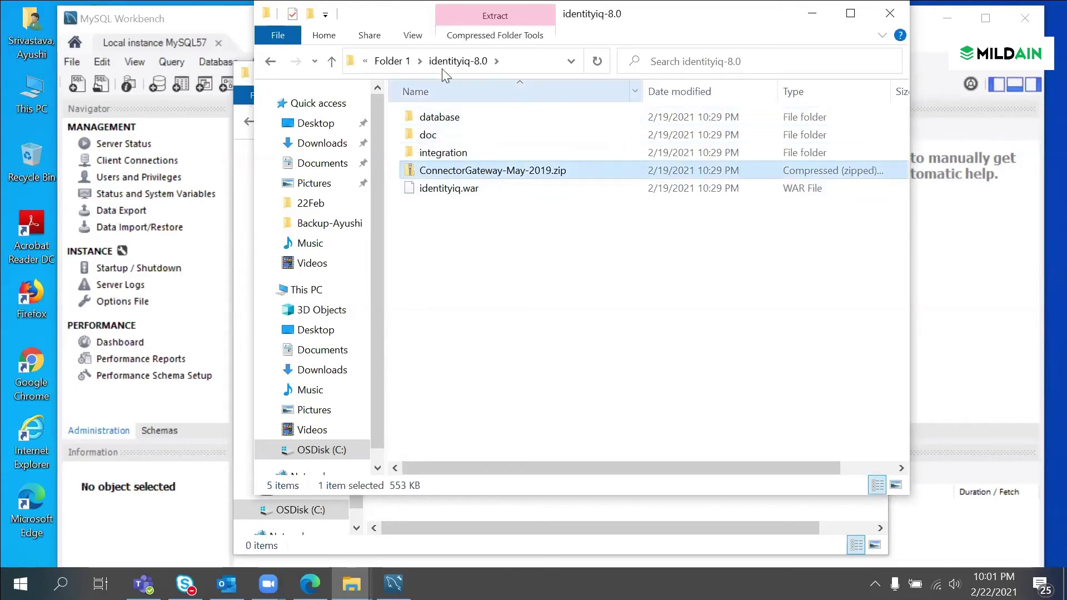
click(396, 62)
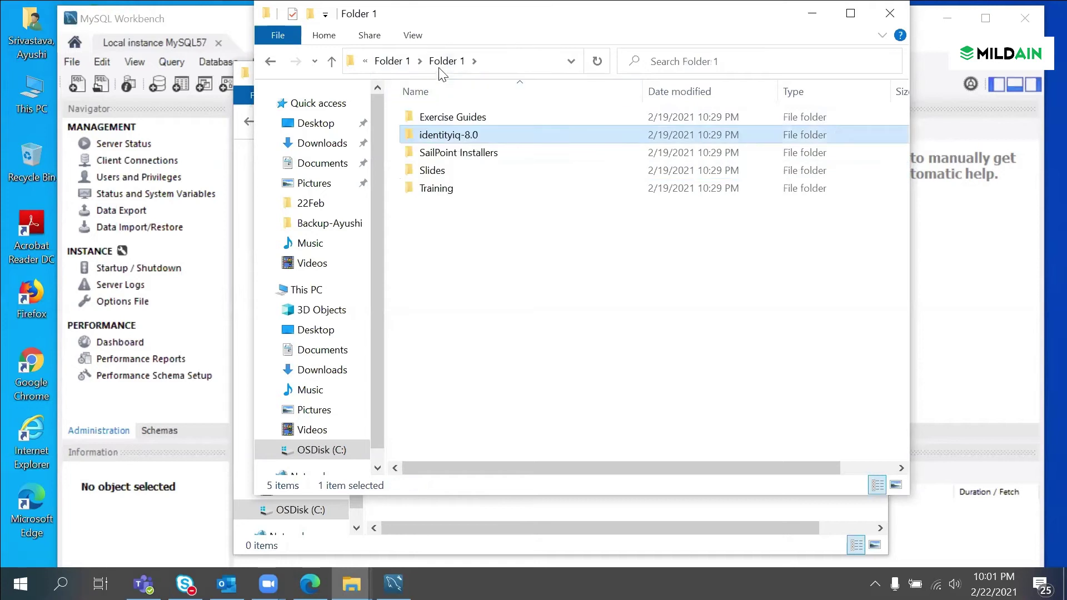
double_click(463, 137)
click(477, 190)
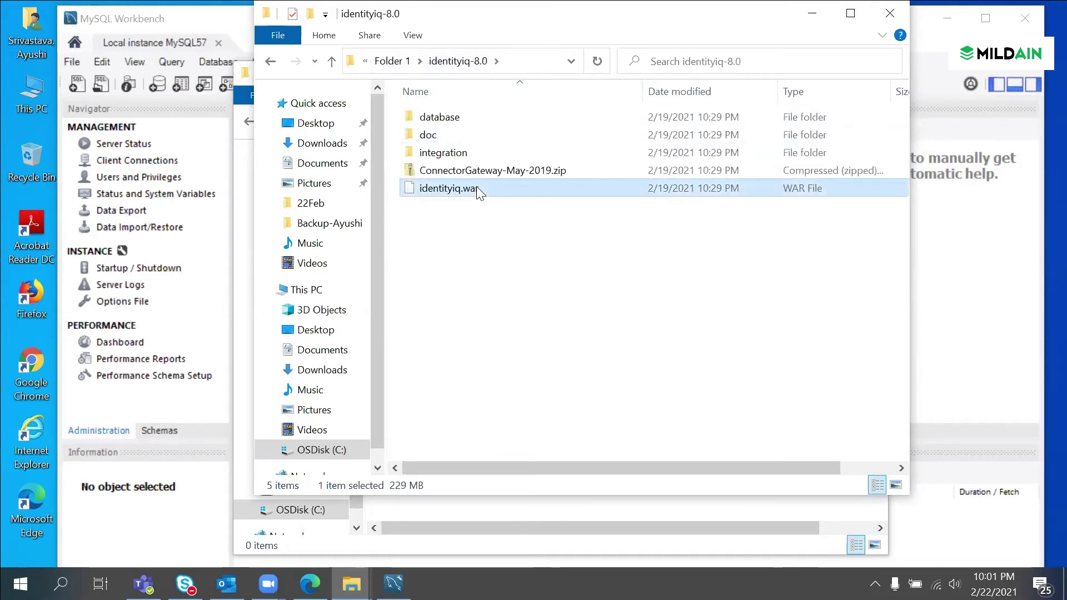
click(404, 512)
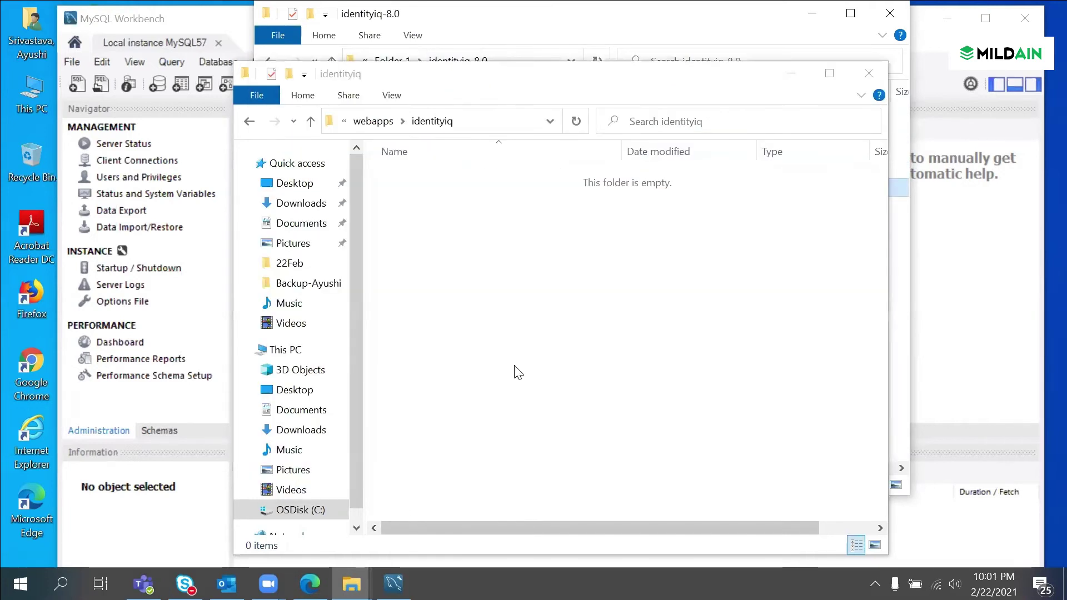
key(ctrl+v)
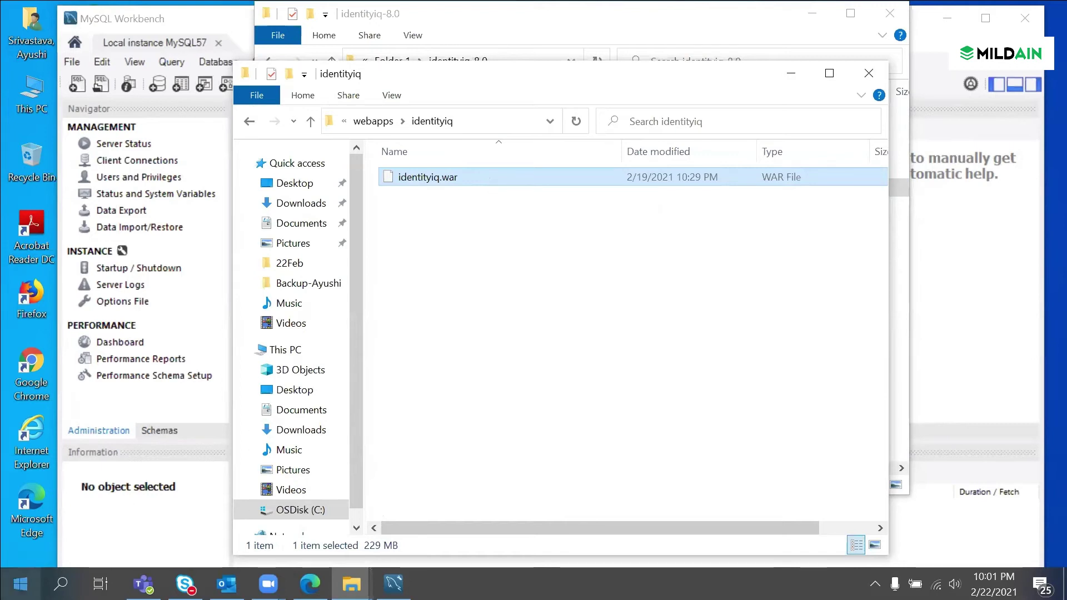
Step: Launch Command Prompt from Windows search with cmd
key(super)
text(cm)
key(Return)
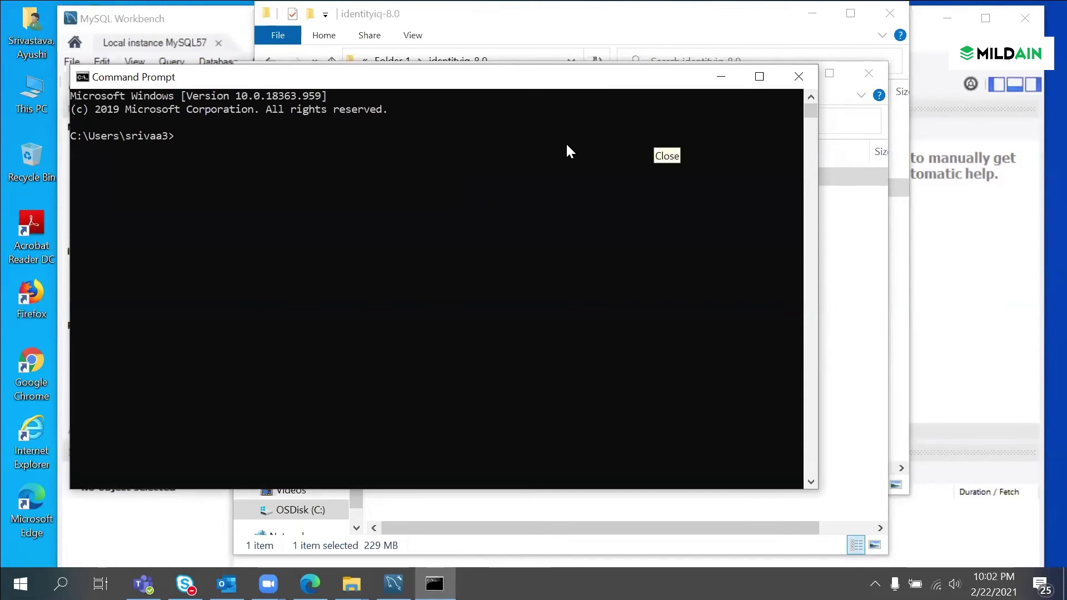
Step: Copy the identityiq folder path from Explorer and cd into it in Command Prompt
click(831, 209)
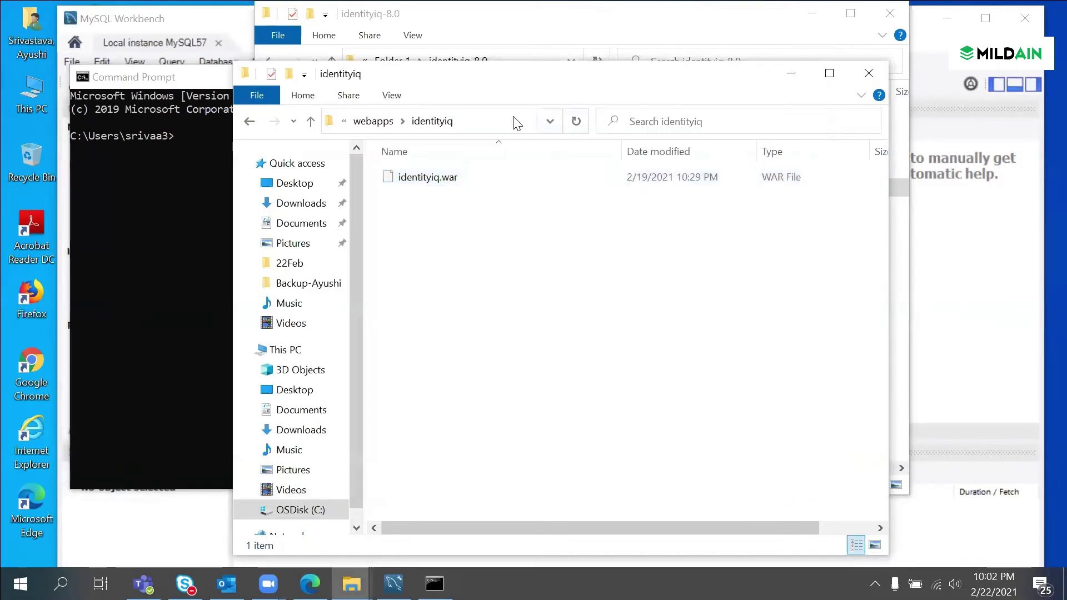
click(475, 121)
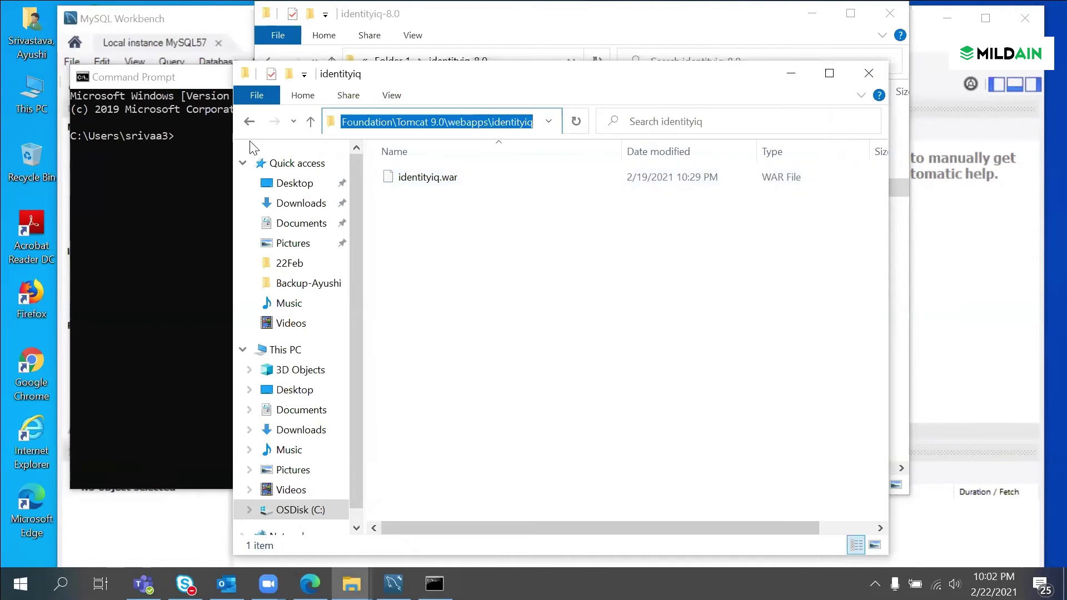
click(176, 136)
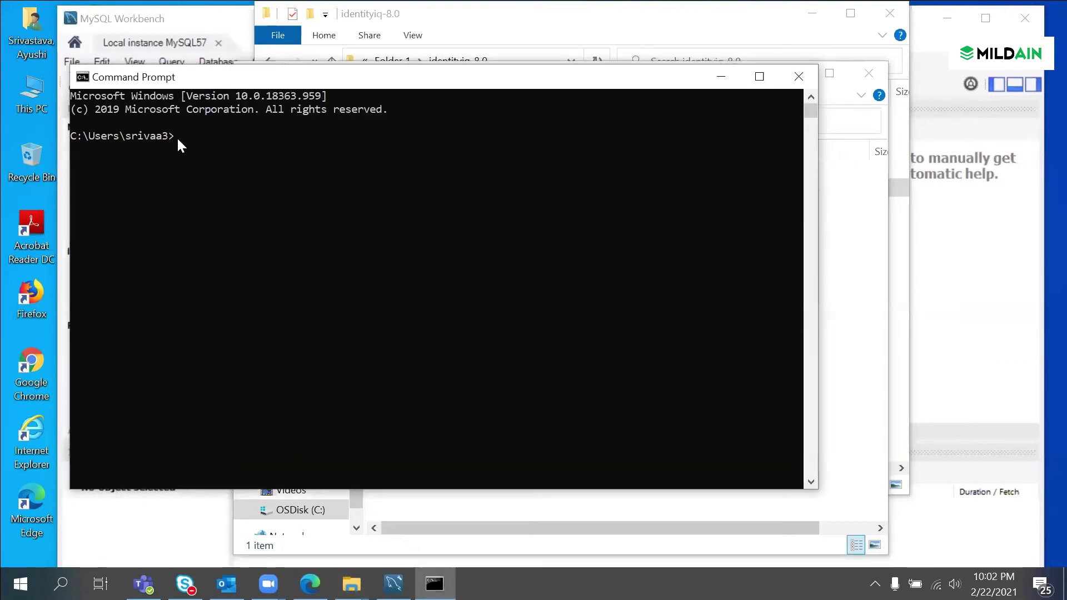
text(C:\Program Files\Apache Software Foundation\Tomcat 9.0\webapps\identityiq)
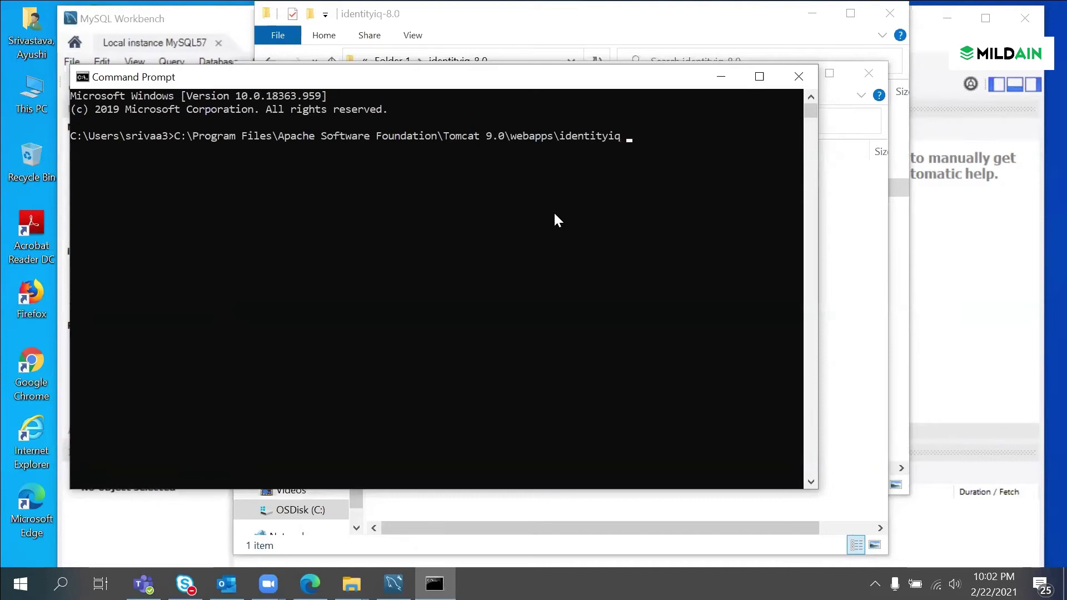
click(172, 135)
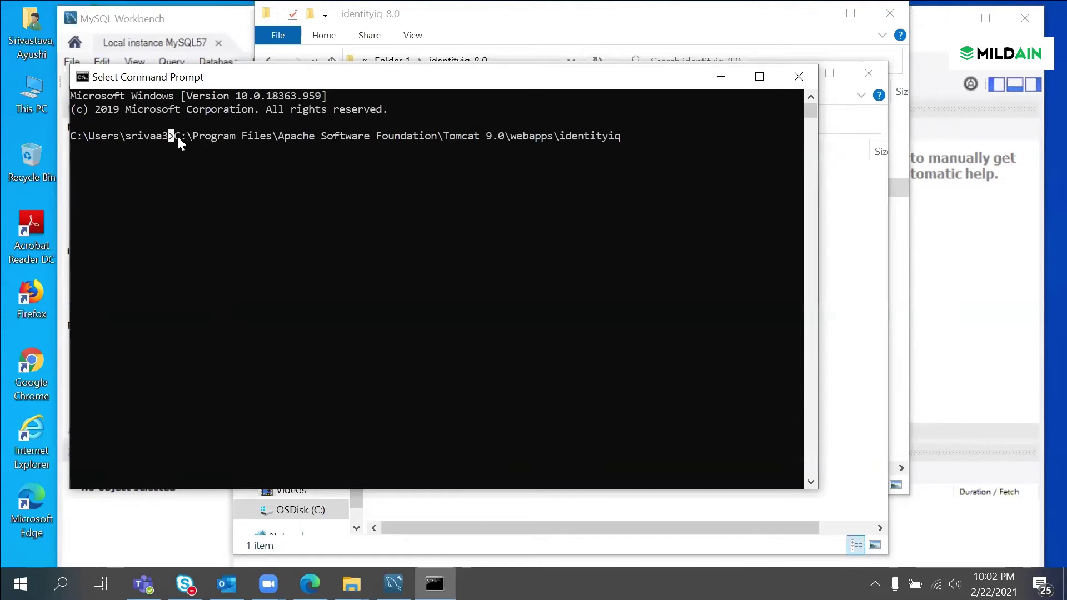
click(587, 149)
key(BackSpace)
key(BackSpace)
key(BackSpace)
key(BackSpace)
key(BackSpace)
key(BackSpace)
key(BackSpace)
key(BackSpace)
key(BackSpace)
key(BackSpace)
key(BackSpace)
key(BackSpace)
key(BackSpace)
key(BackSpace)
key(BackSpace)
key(BackSpace)
key(BackSpace)
key(BackSpace)
key(BackSpace)
key(BackSpace)
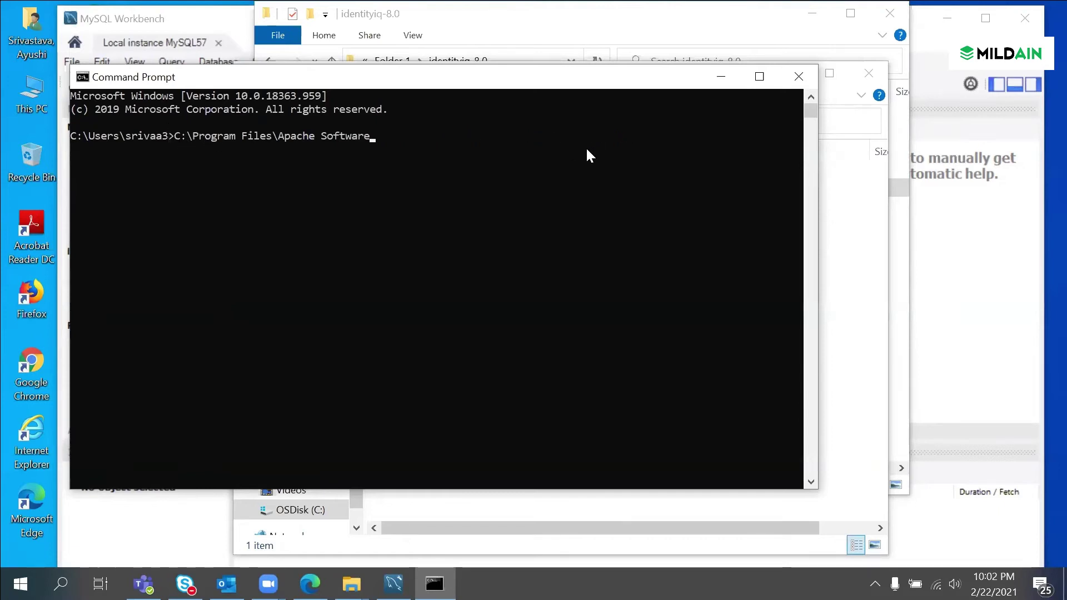
key(BackSpace)
key(BackSpace)
key(BackSpace)
key(BackSpace)
key(BackSpace)
key(BackSpace)
key(BackSpace)
key(BackSpace)
key(BackSpace)
key(BackSpace)
key(BackSpace)
key(BackSpace)
key(BackSpace)
key(BackSpace)
key(BackSpace)
text(cd)
text(C:\Program Files\Apache Software Foundation\Tomcat 9.0\webapps\identityiq)
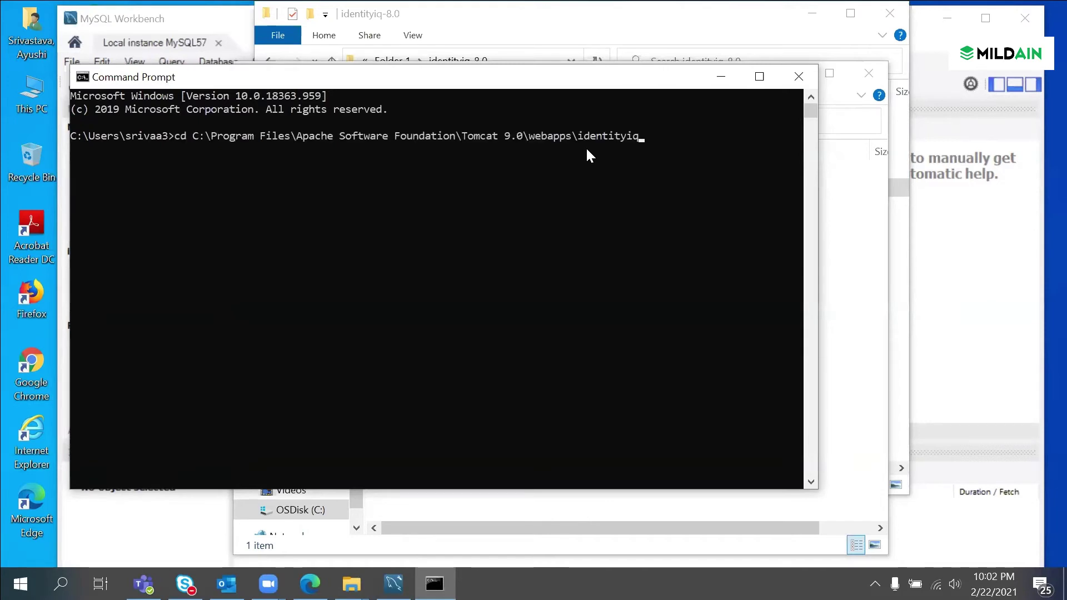
key(Return)
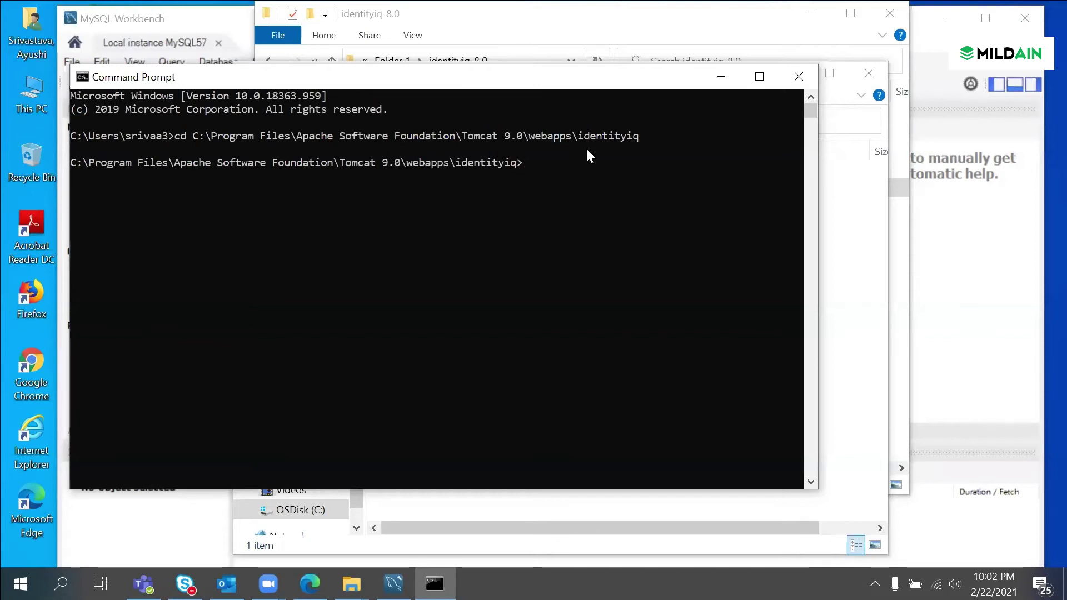
Step: Run jar -xvf identityiq.war, which fails because jar is not recognized
text(jar -)
text(xvf)
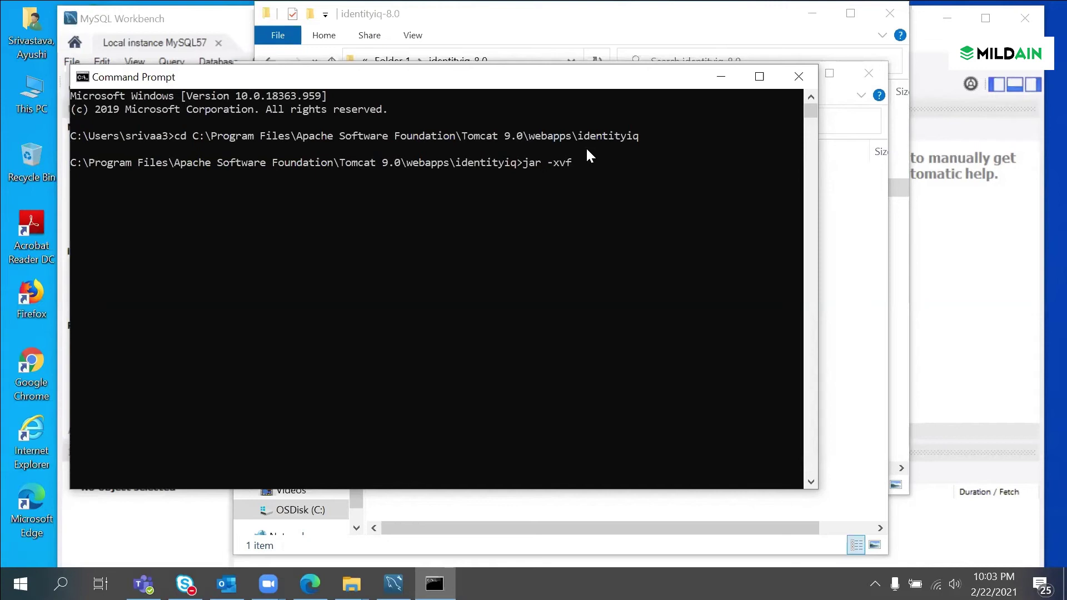
text( identiyty)
key(Tab)
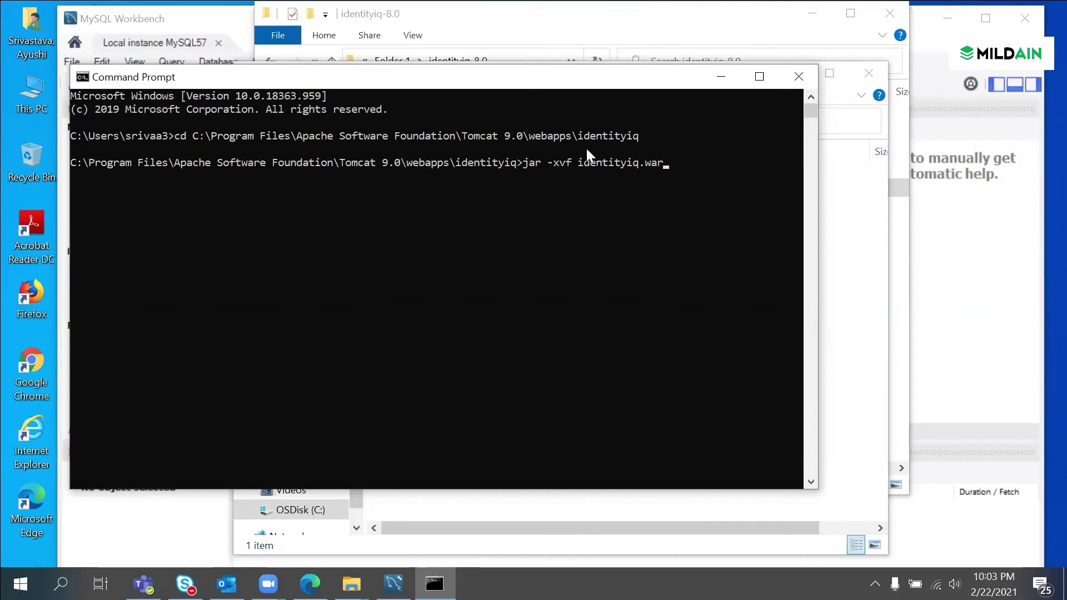
key(Return)
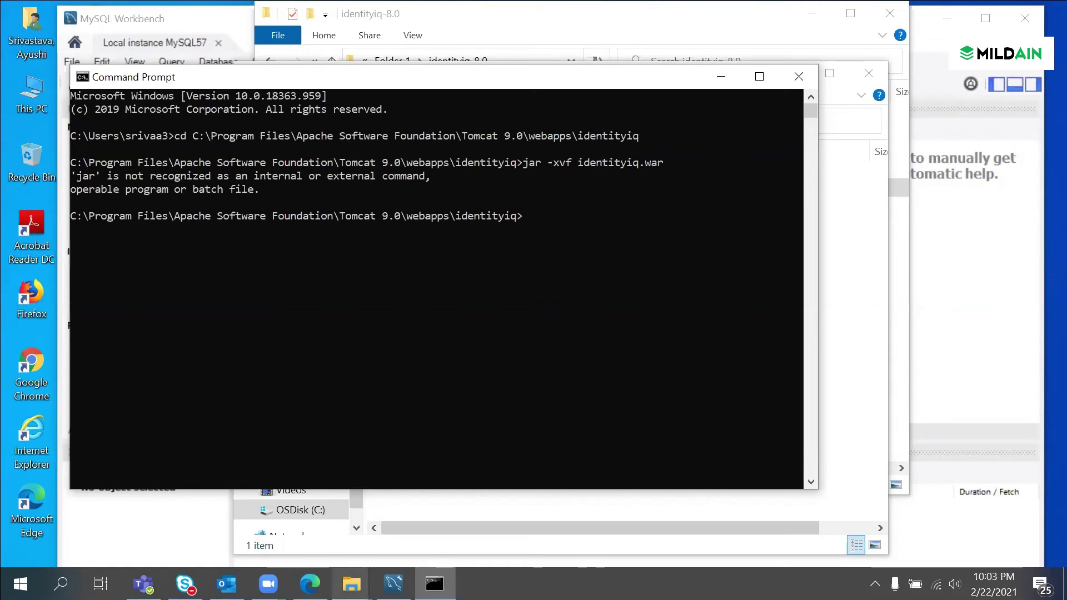
Step: From This PC's Properties, open Advanced system settings and then Environment Variables
right_click(352, 583)
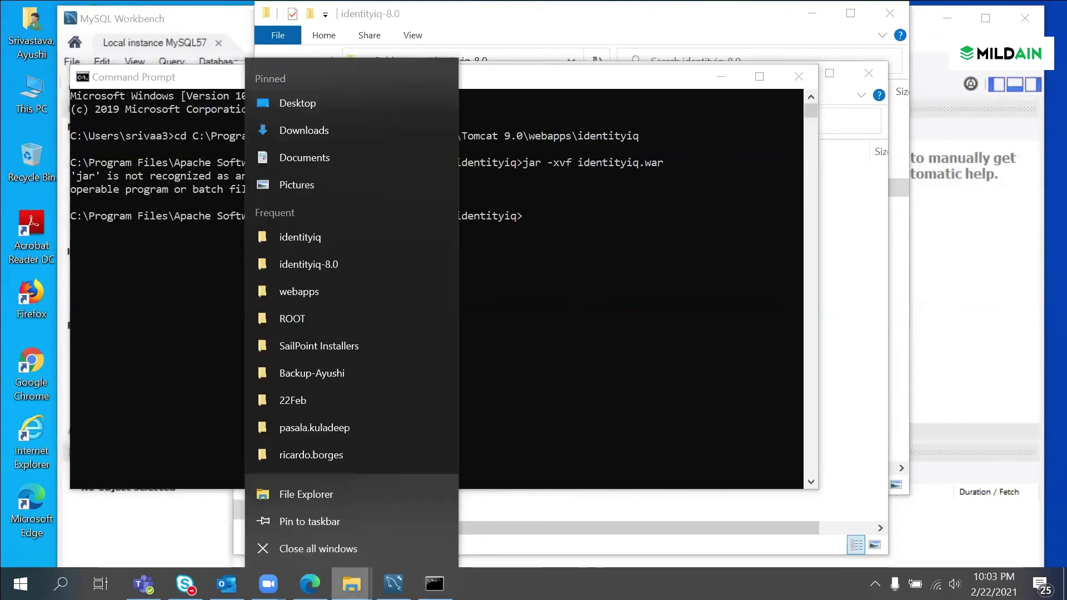
click(334, 495)
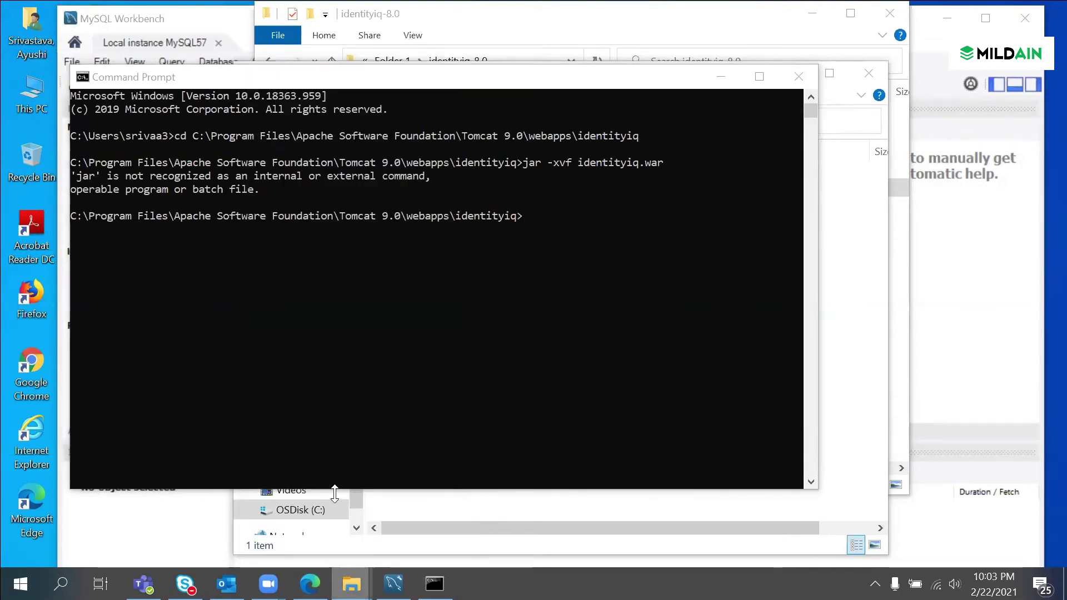
right_click(335, 315)
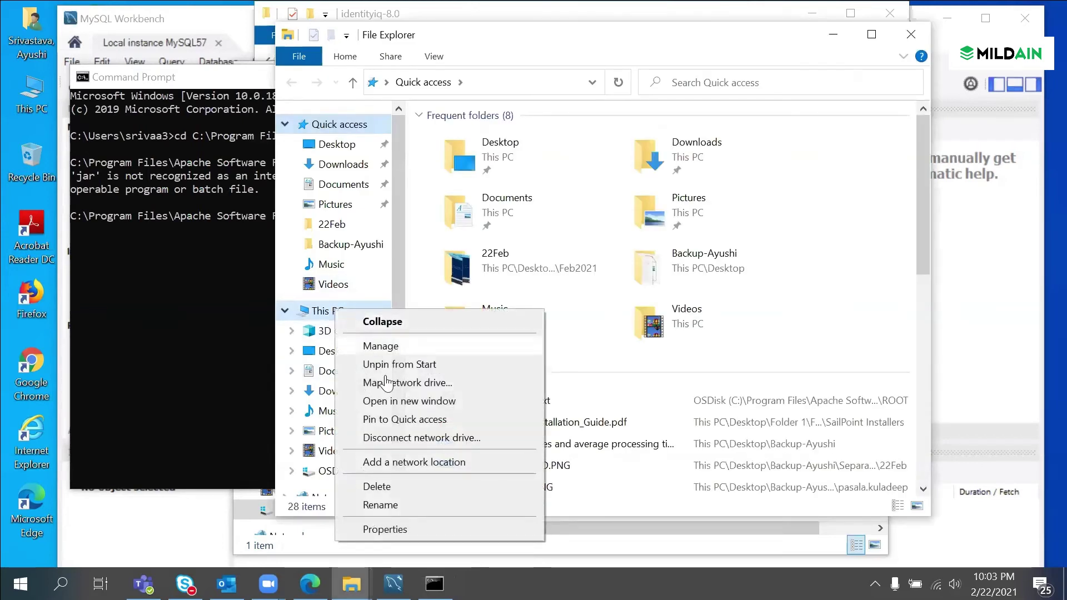
click(417, 528)
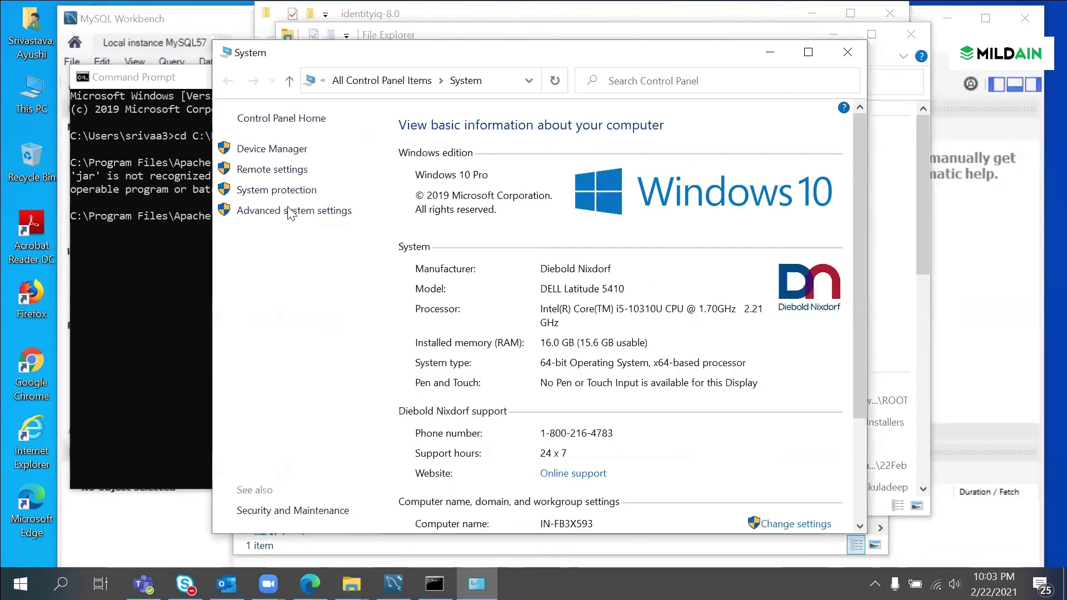
click(261, 212)
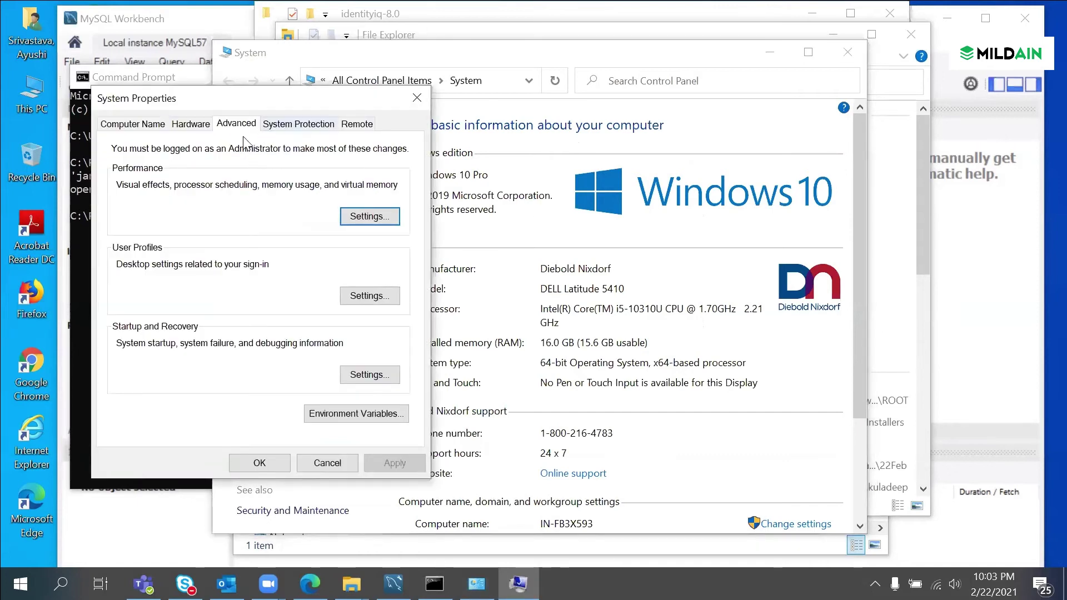
click(355, 412)
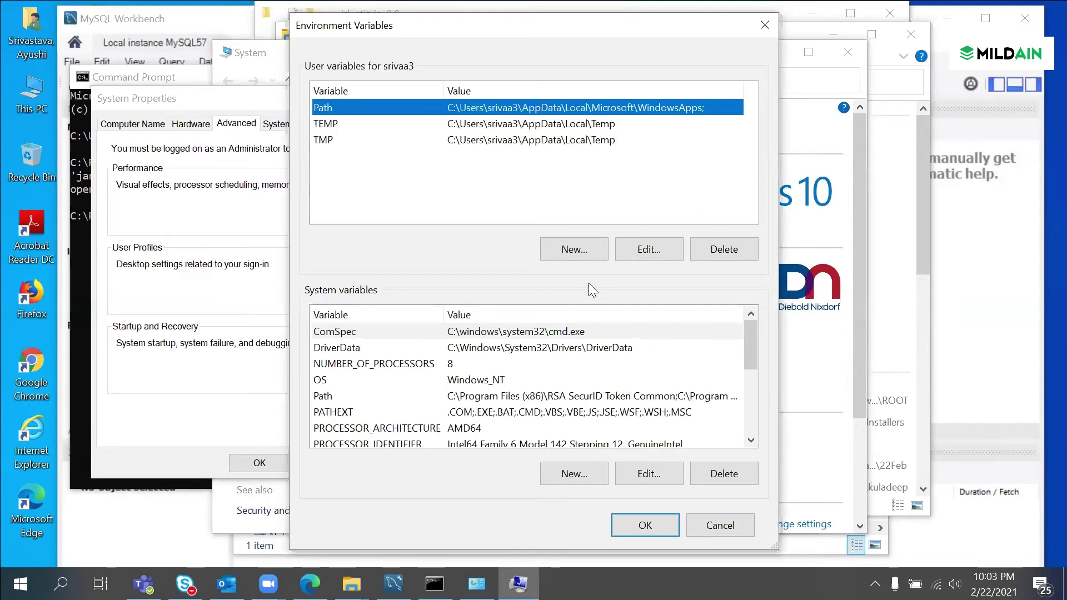
Step: Open the system Path variable for editing and add a new entry
scroll(539, 407, down, 3)
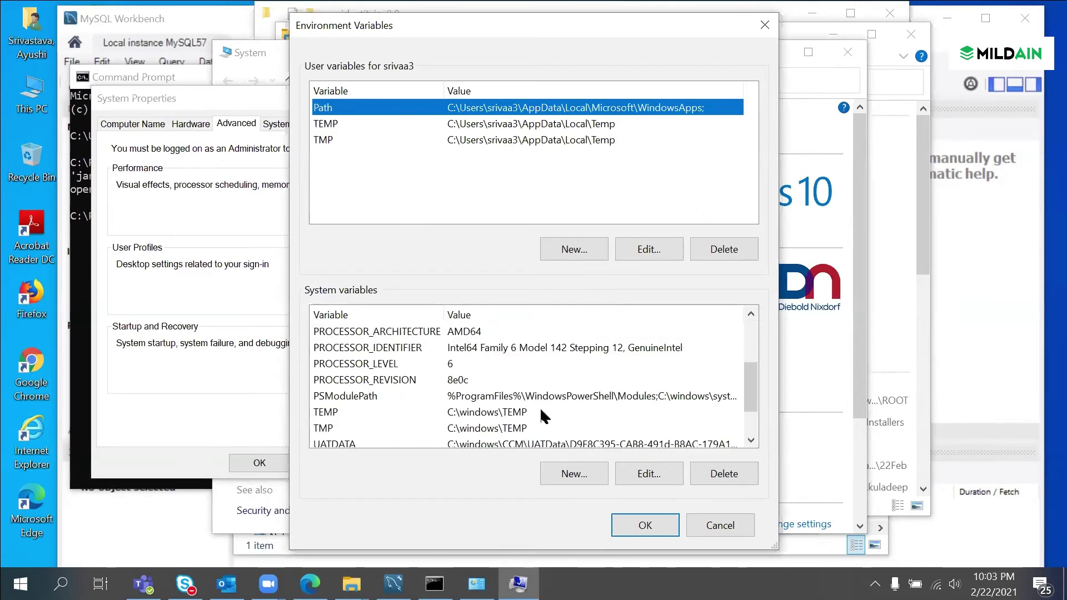
scroll(500, 400, up, 3)
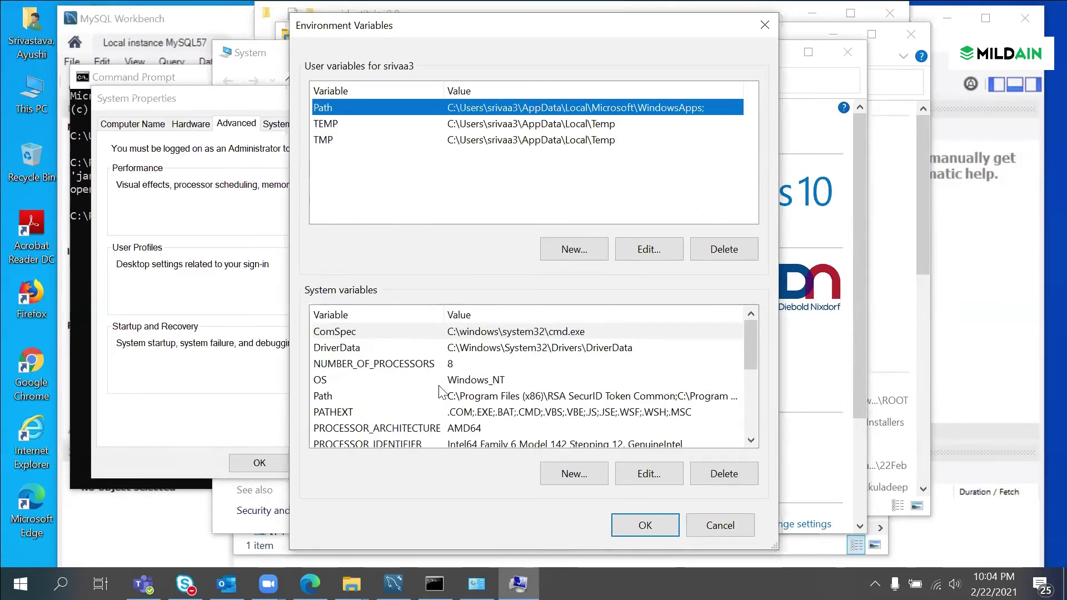
click(335, 397)
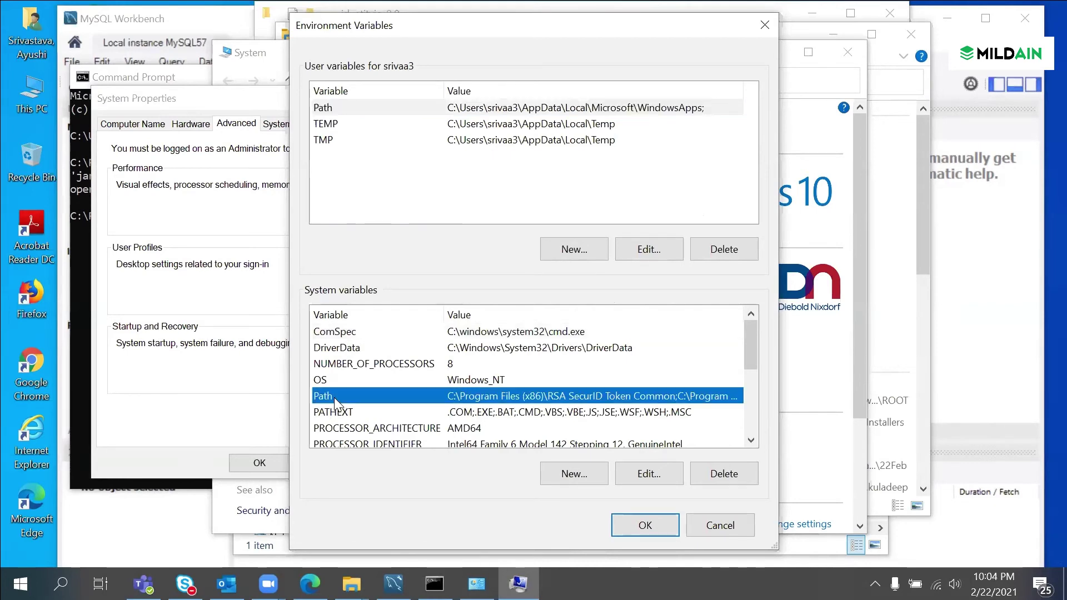
double_click(334, 396)
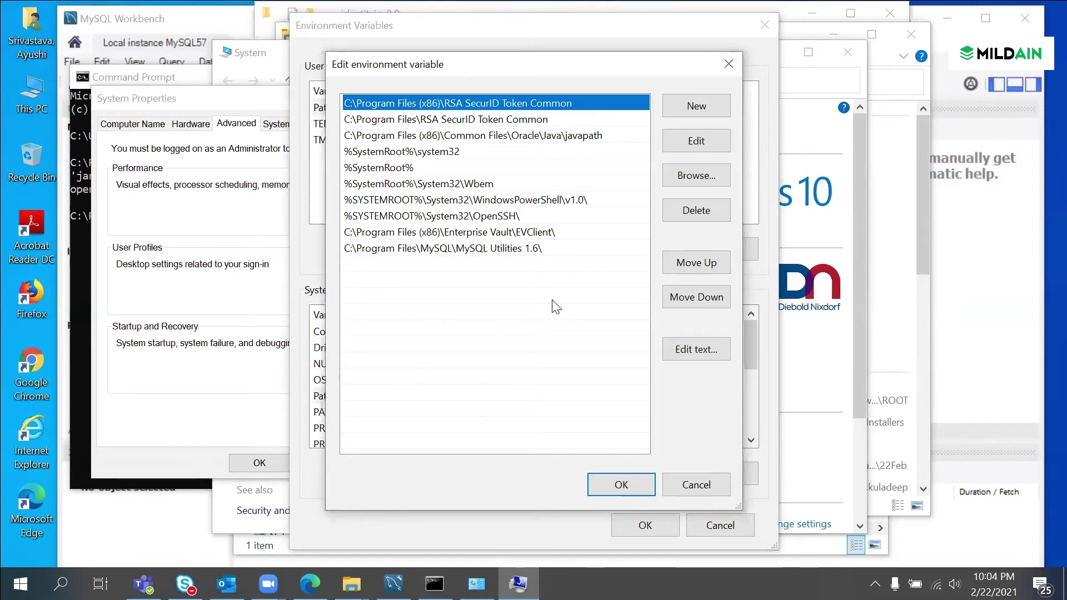
click(695, 106)
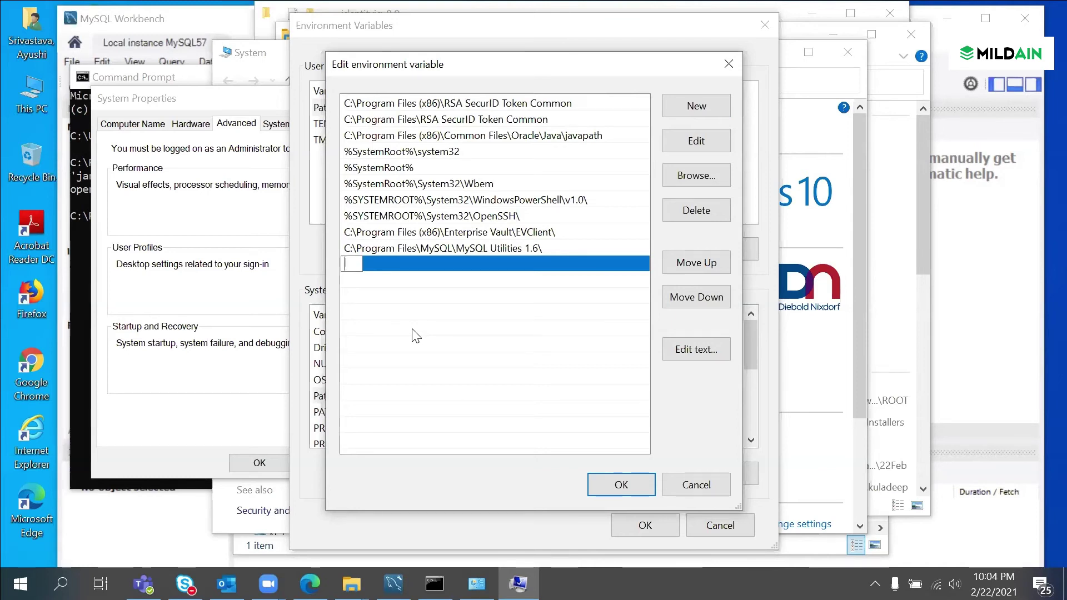
Step: In Explorer, browse to C:\Program Files\Java\jdk1.8.0_241\bin and copy its path
click(351, 583)
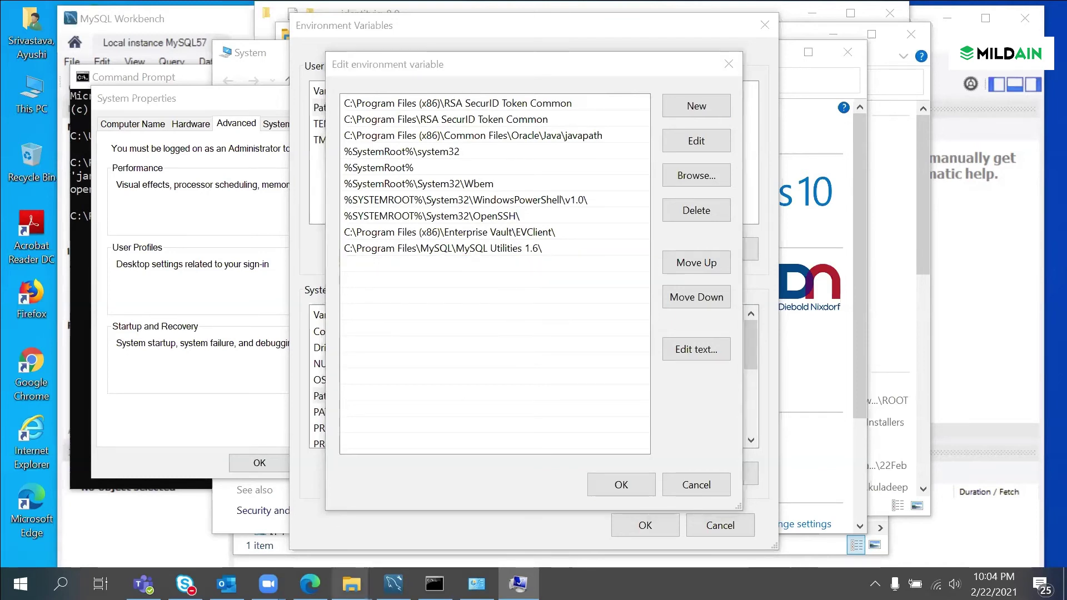
click(283, 489)
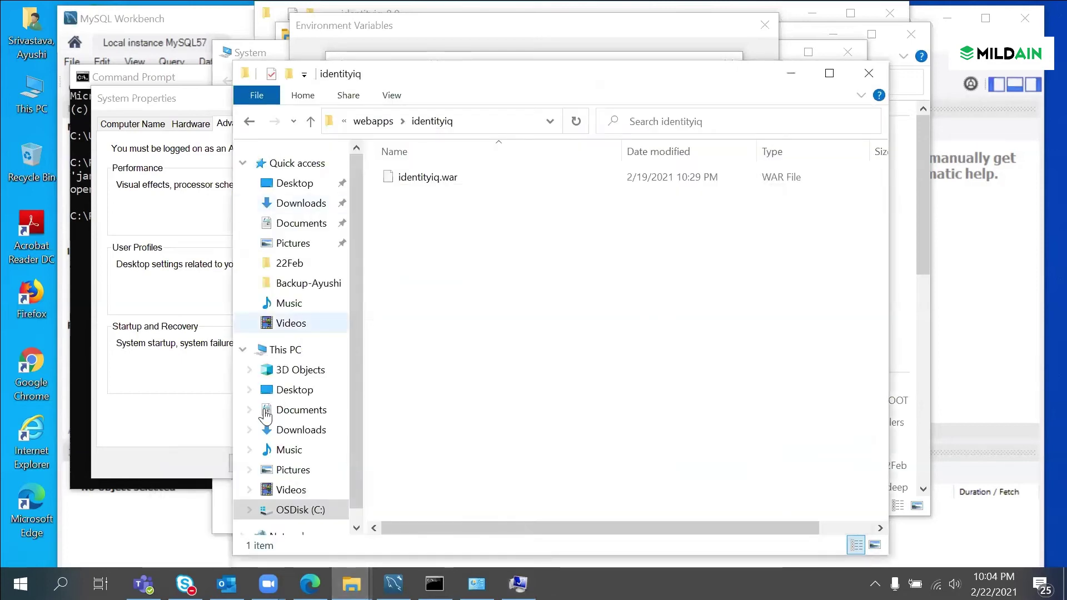
click(295, 509)
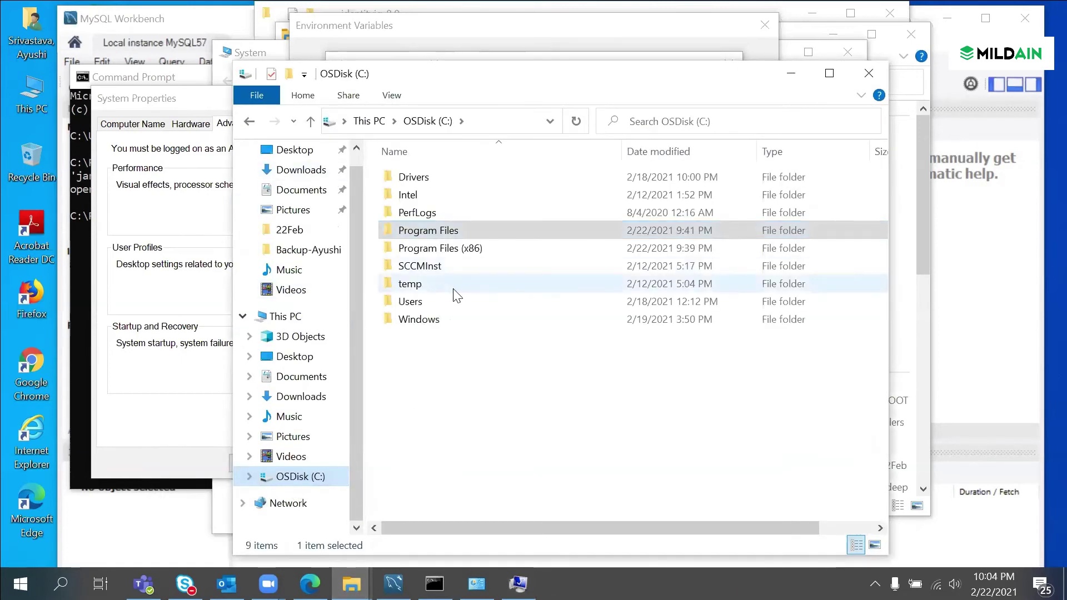
double_click(448, 233)
double_click(413, 300)
double_click(467, 179)
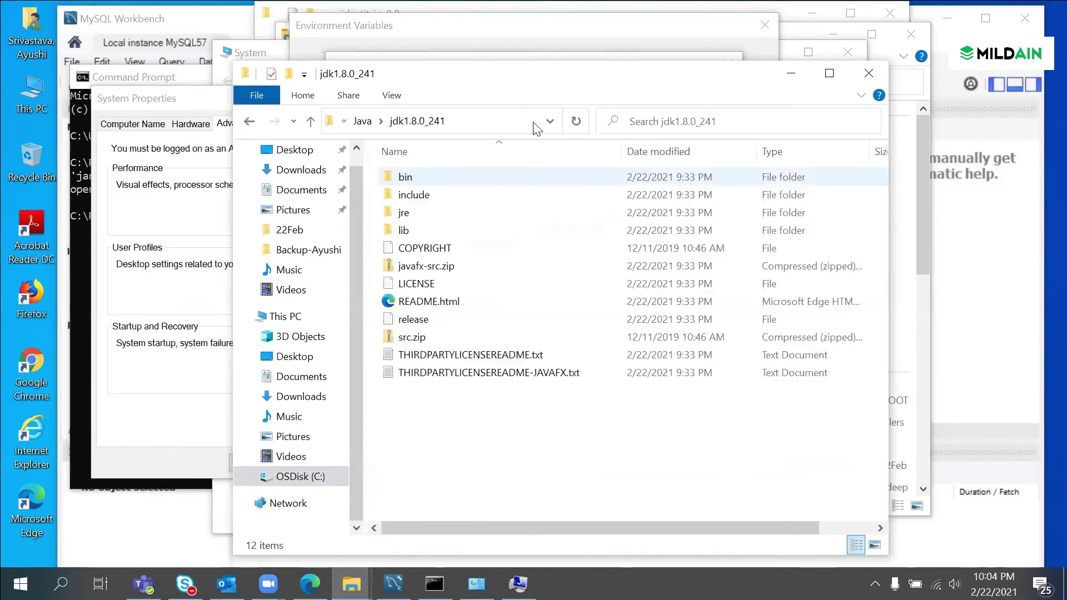
click(493, 123)
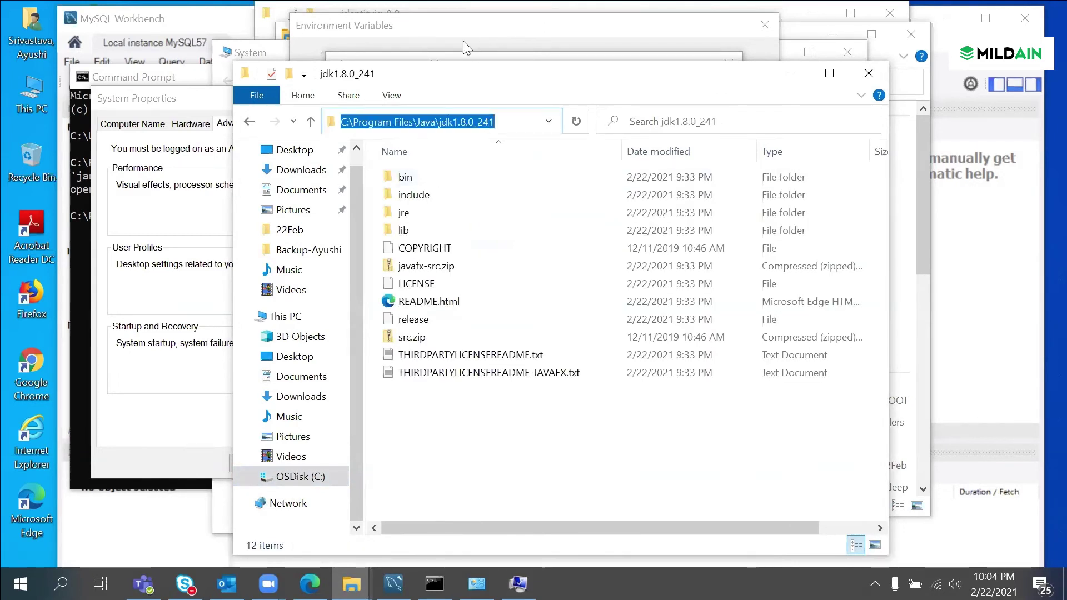
key(End)
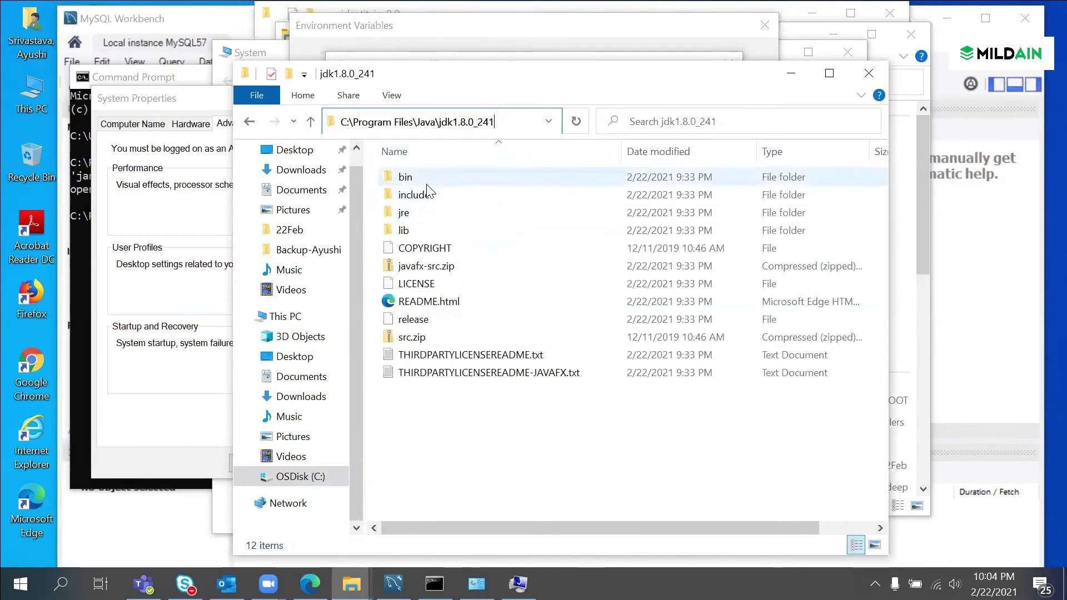
double_click(427, 180)
click(491, 119)
key(ctrl+c)
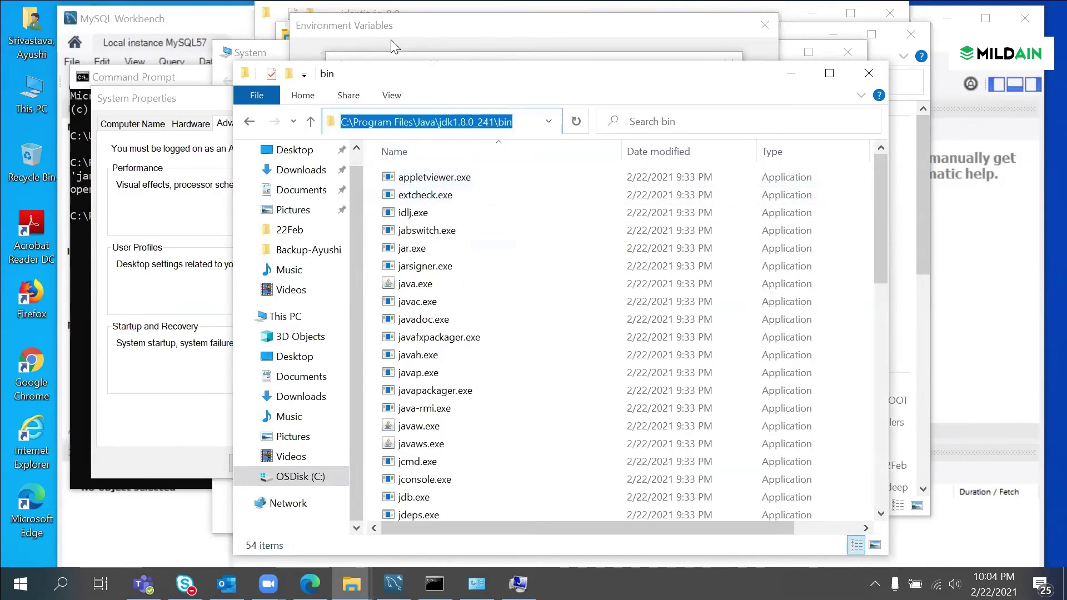
Step: Paste the JDK bin path as a new Path entry and confirm both dialogs
click(384, 34)
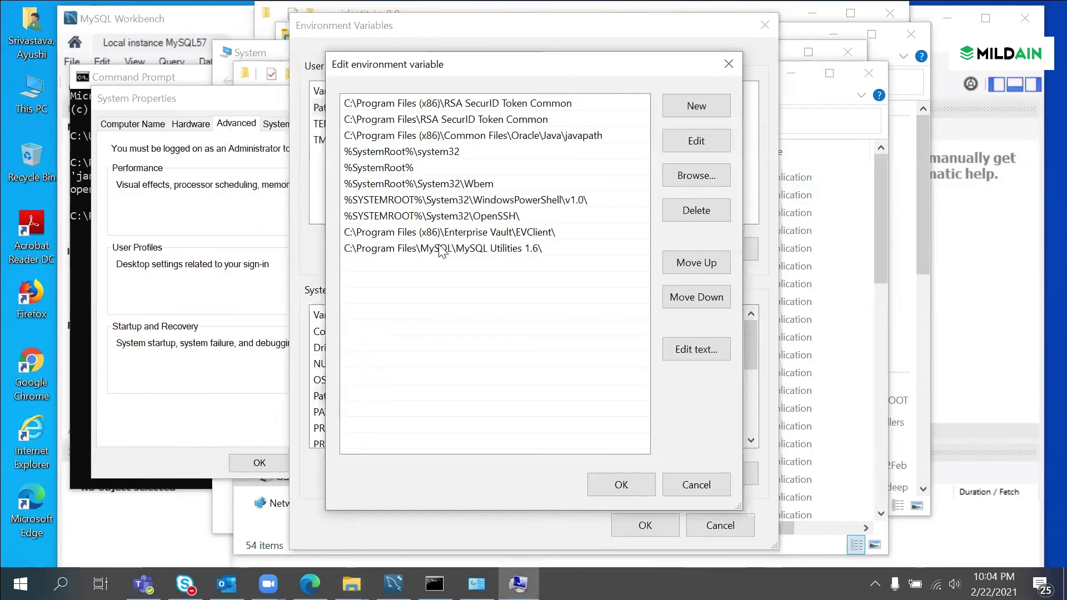
click(699, 105)
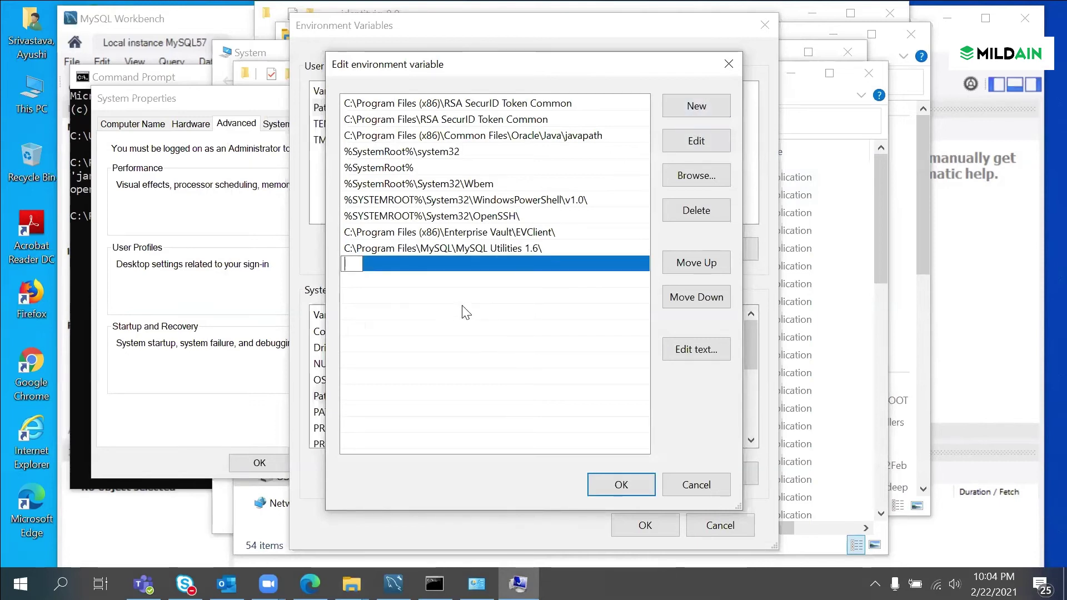
key(ctrl+v)
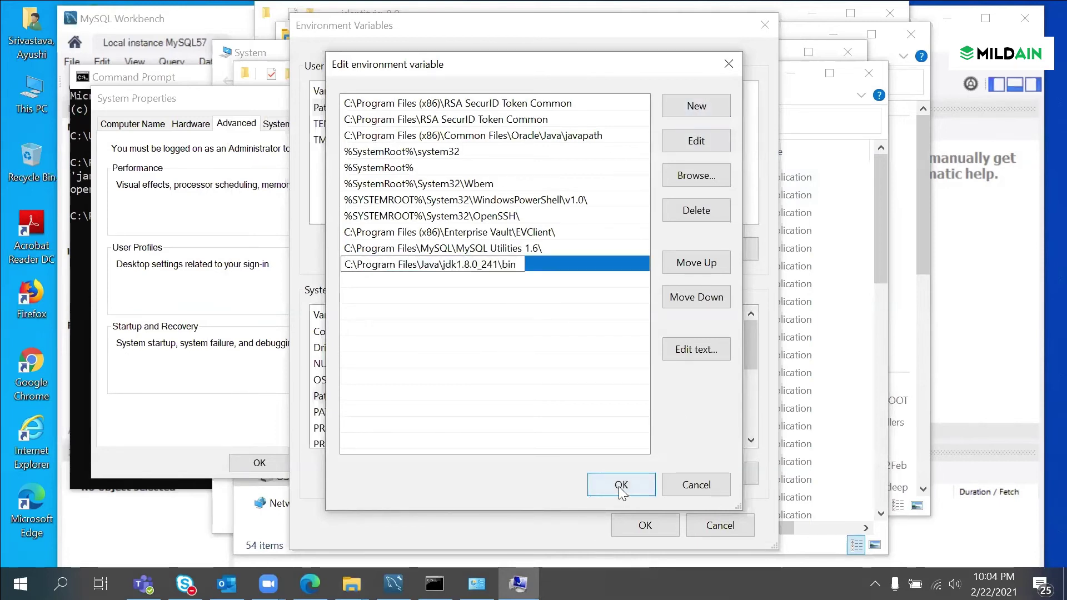
click(621, 488)
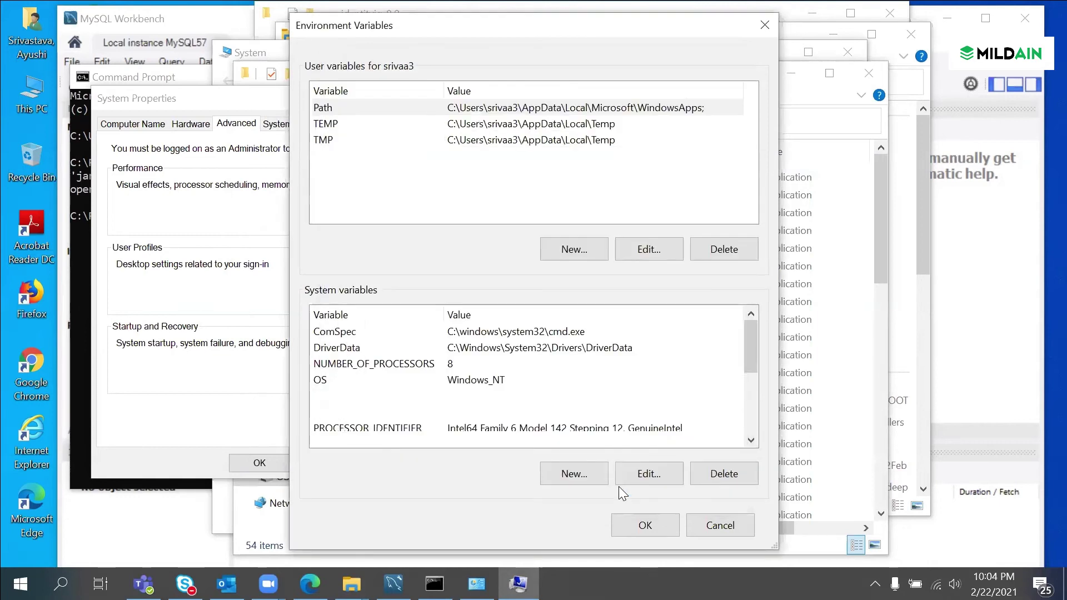
click(639, 524)
Step: Close System Properties and the old Command Prompt, then launch a fresh cmd
click(253, 465)
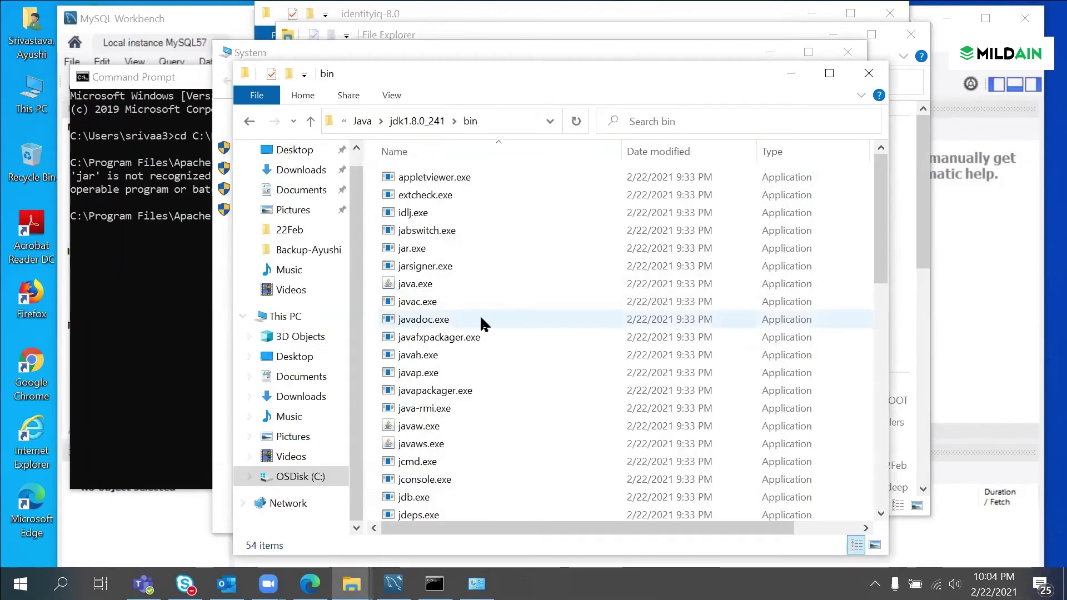
click(162, 296)
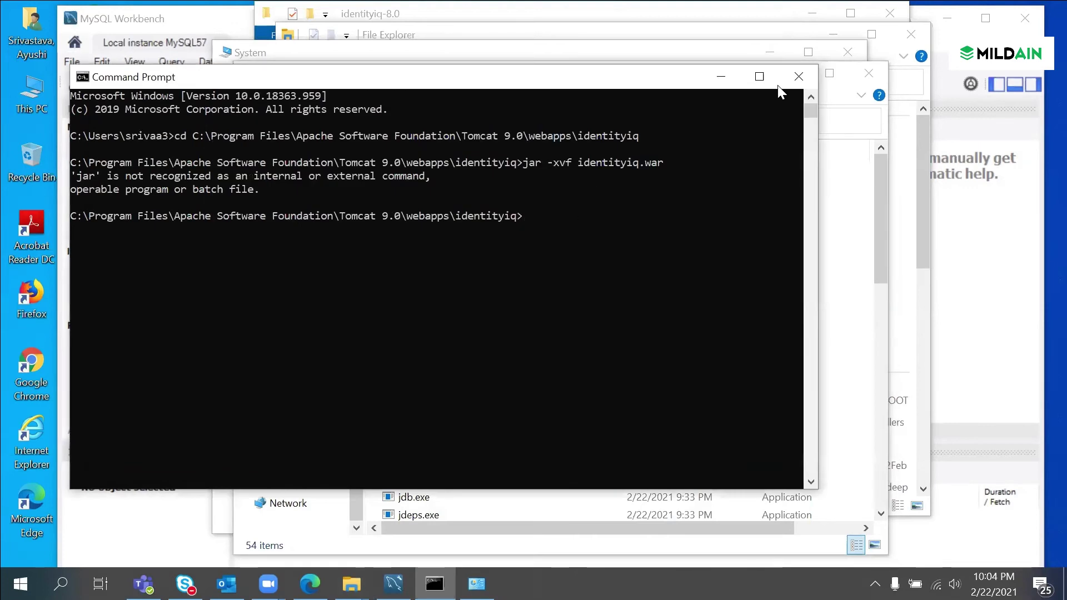
click(798, 76)
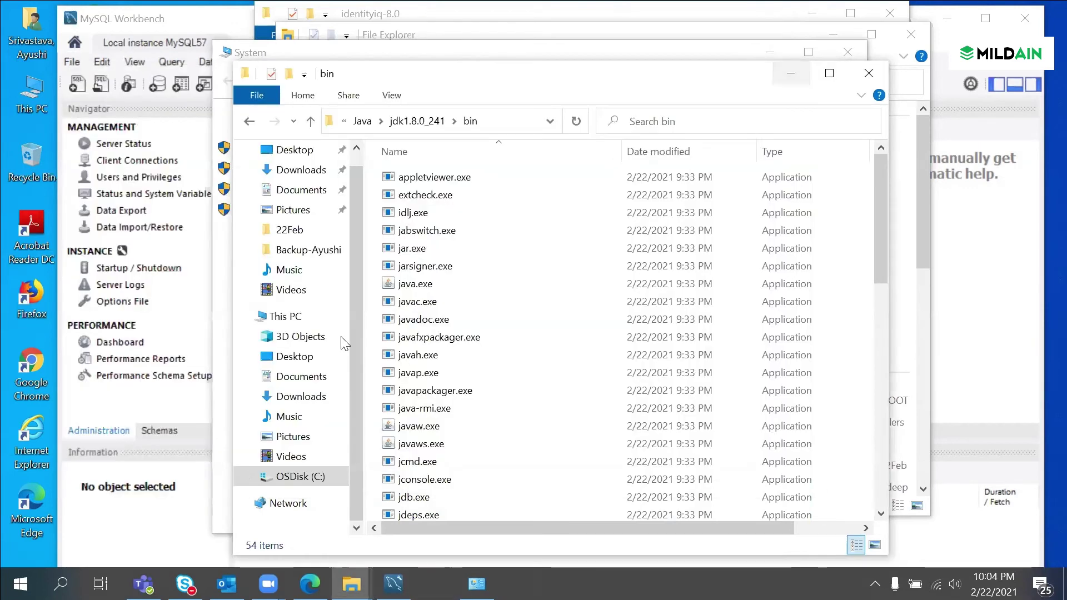
click(61, 584)
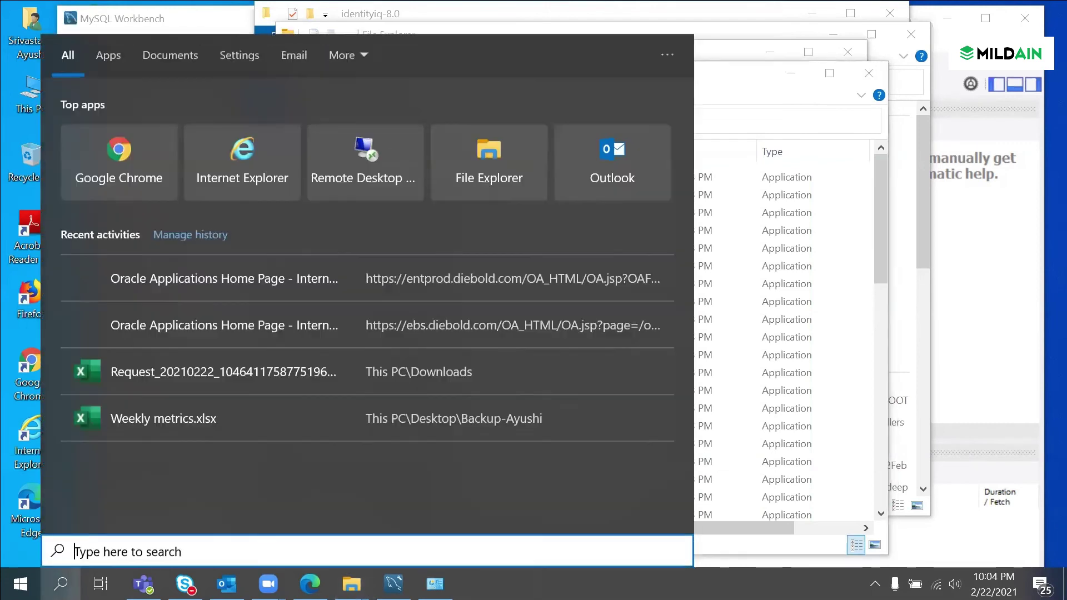
text(cmd)
key(Return)
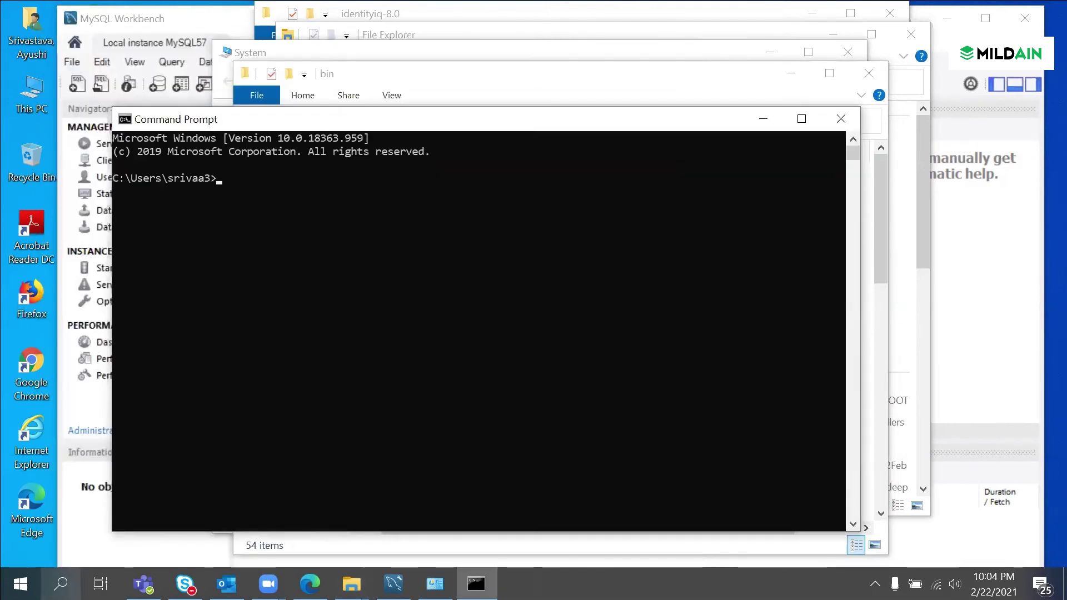
Step: Close the System and Quick access windows and bring the identityiq-8.0 folder forward
click(367, 56)
click(846, 52)
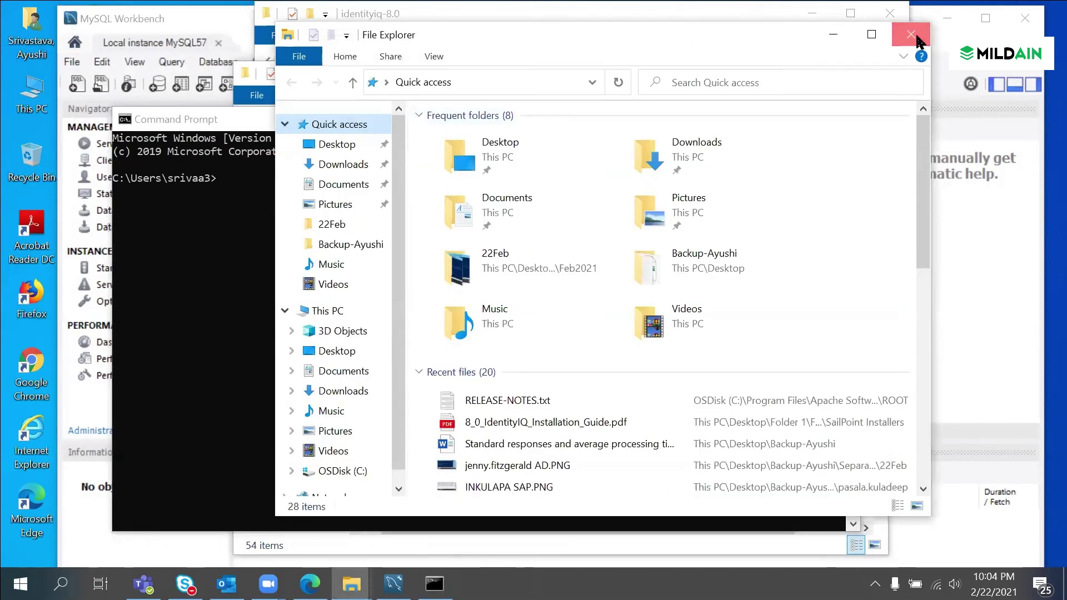
click(912, 34)
click(442, 78)
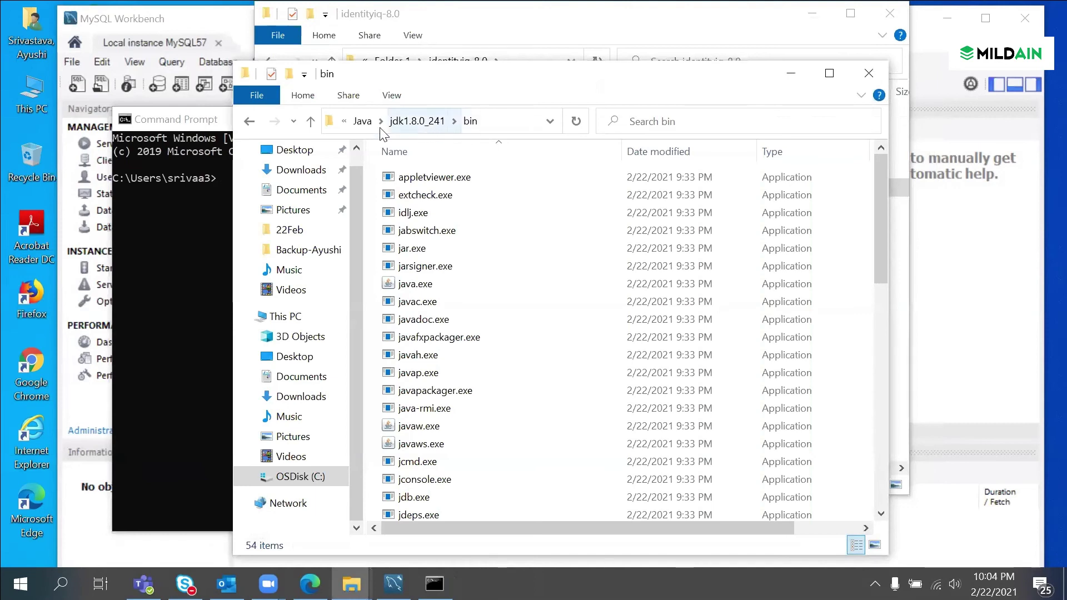
click(759, 47)
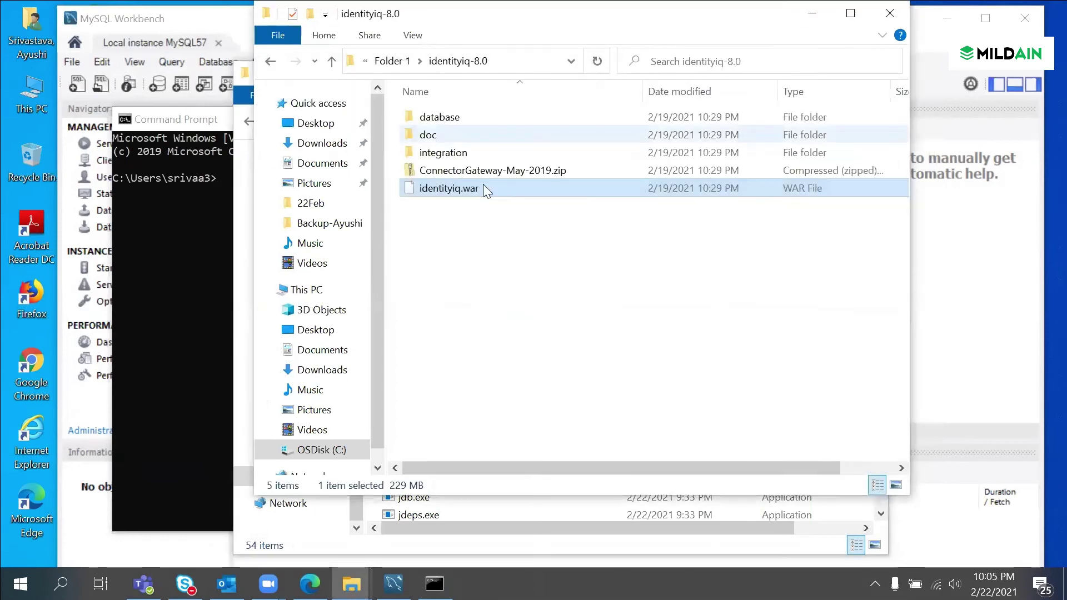
click(509, 63)
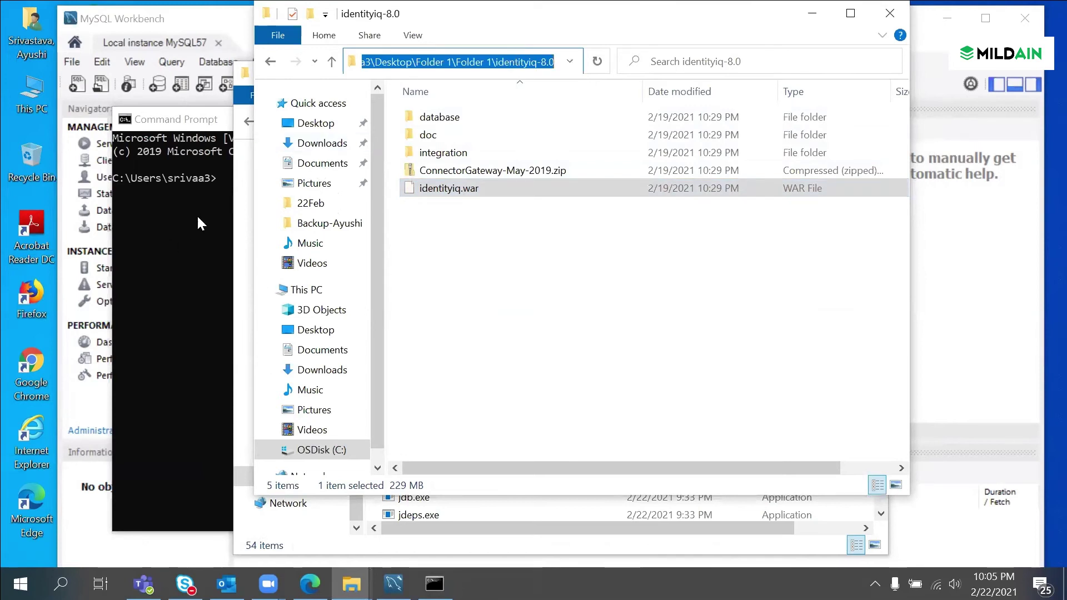
click(461, 235)
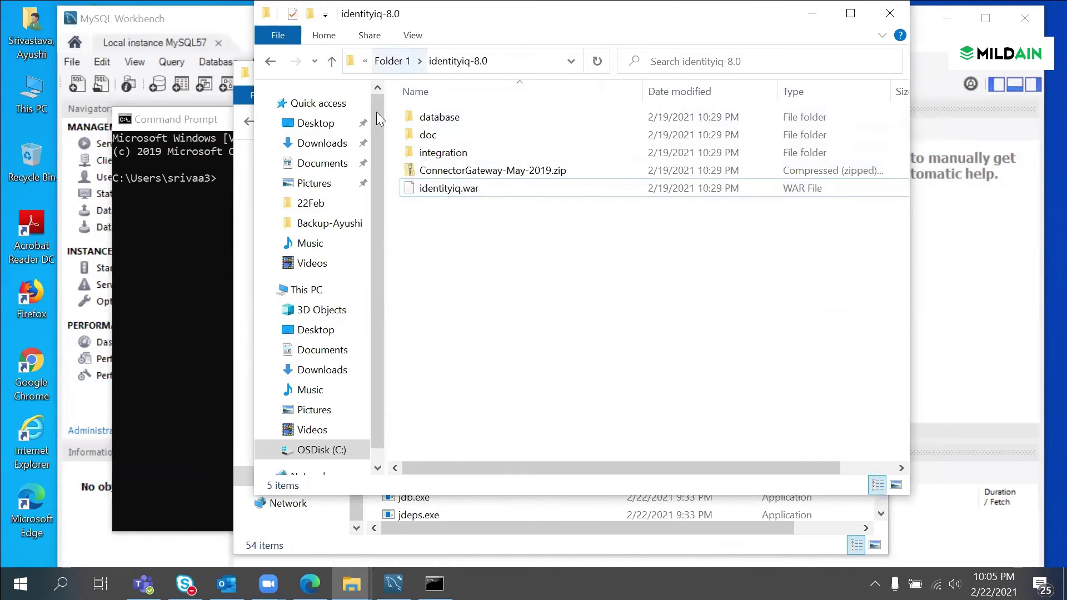
Step: Browse to Tomcat 9.0\webapps\identityiq and copy its full path from the address bar
click(310, 331)
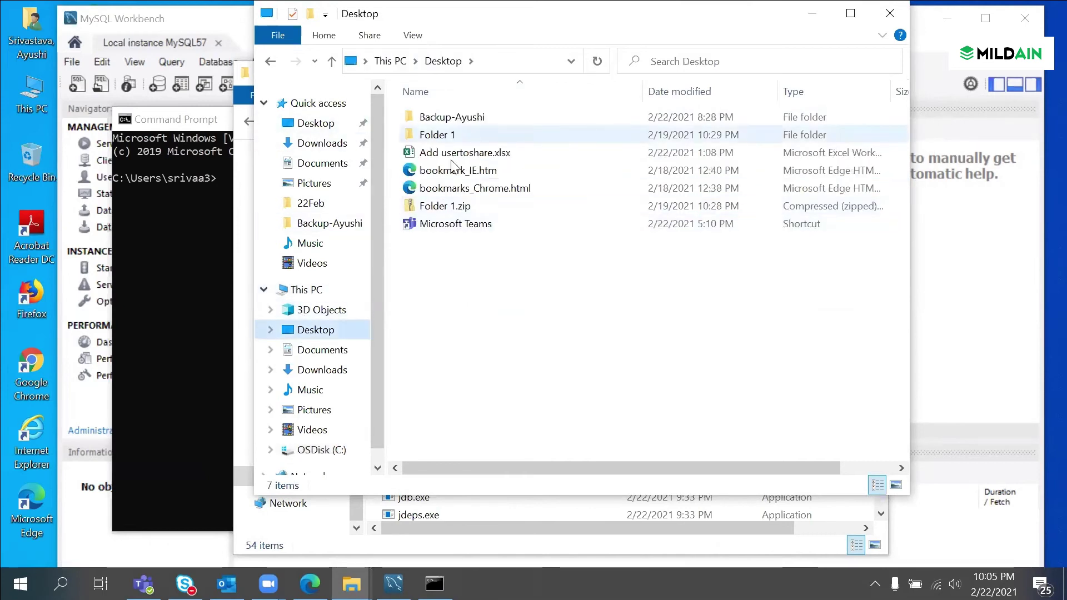
click(328, 449)
double_click(475, 168)
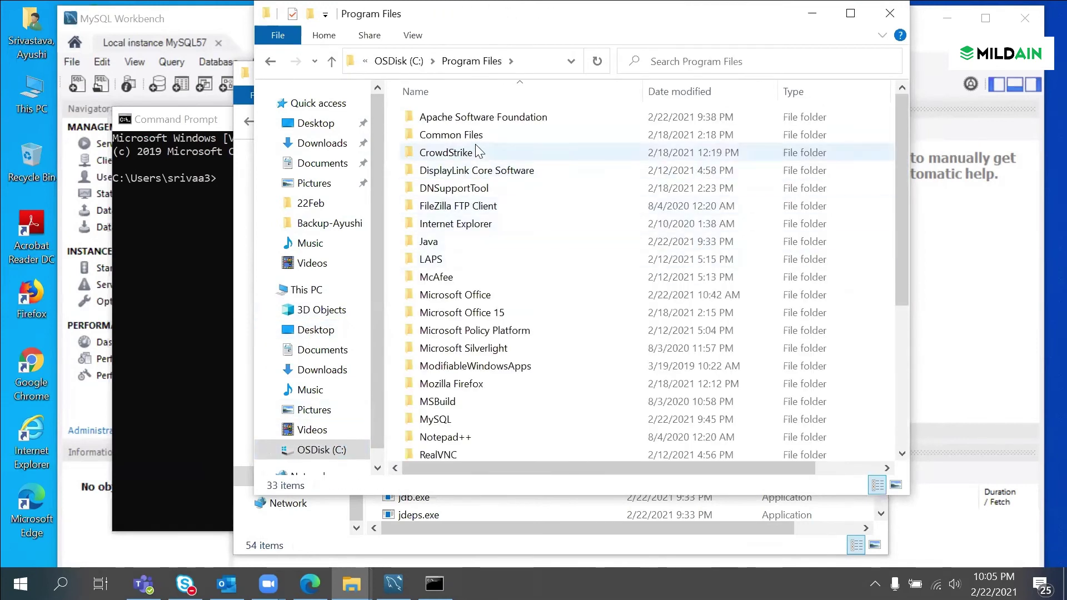
double_click(475, 118)
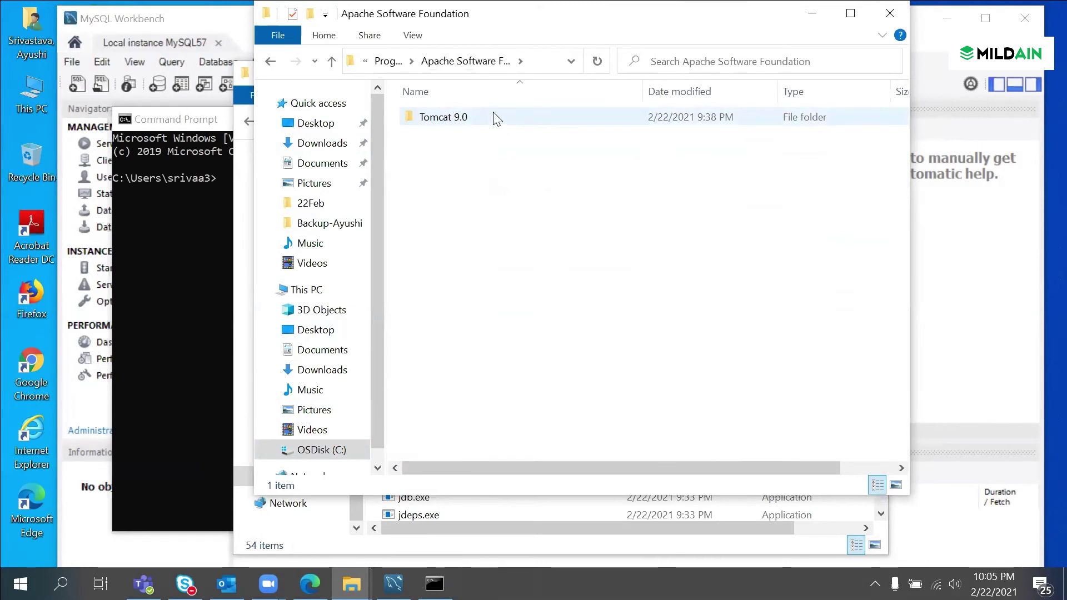
double_click(495, 115)
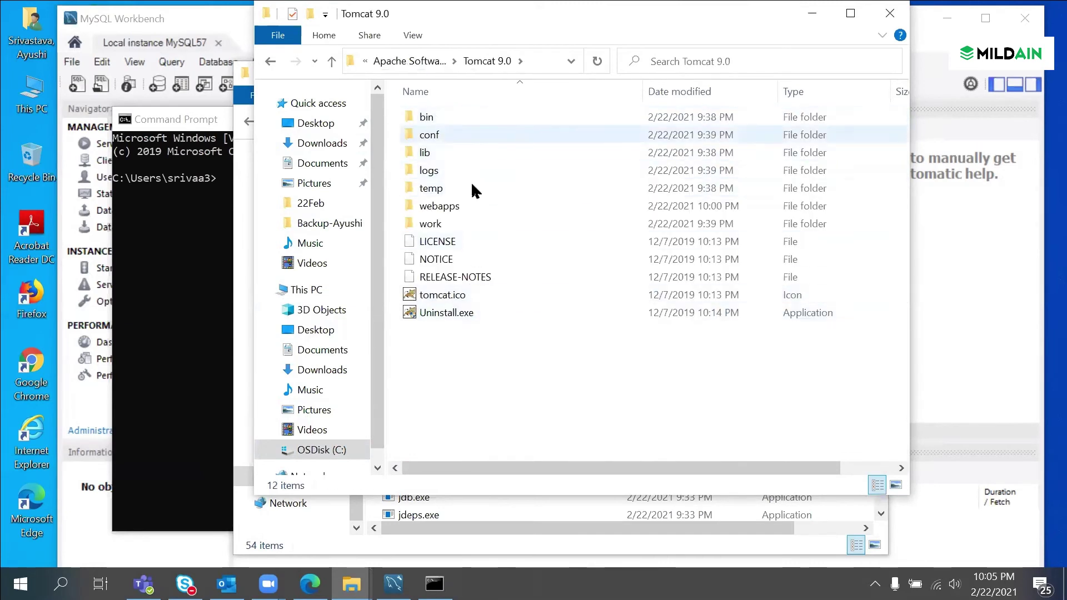
double_click(465, 206)
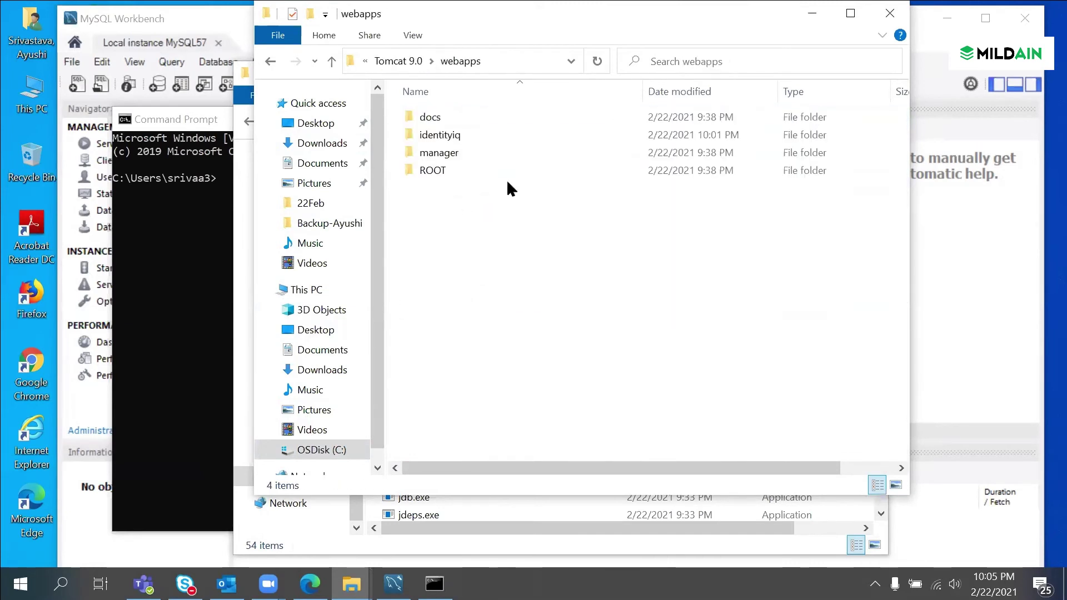
double_click(470, 136)
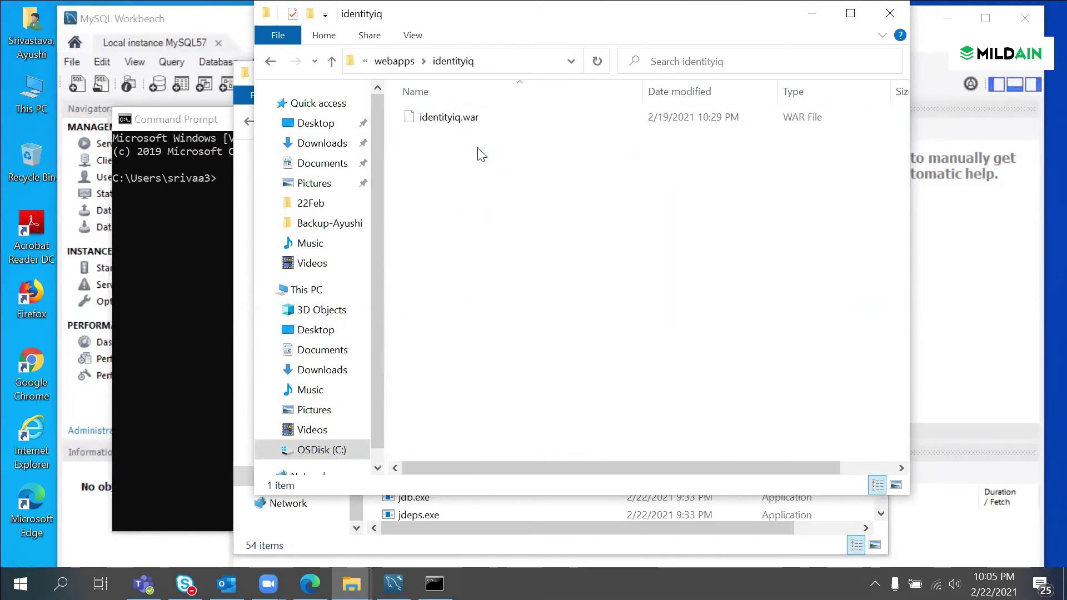
click(506, 62)
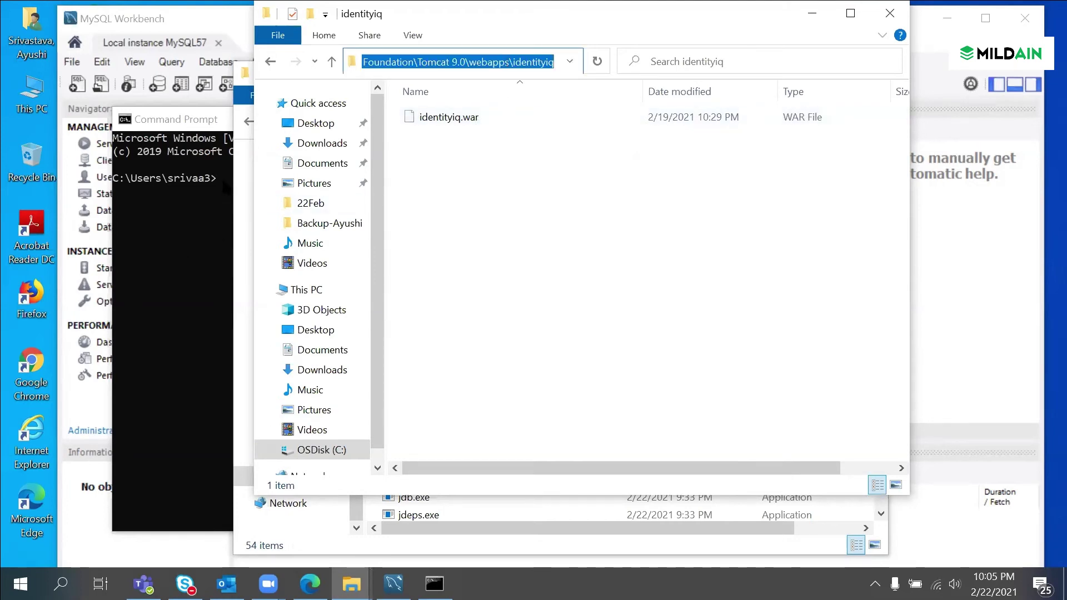
click(224, 185)
Step: Change directory into the pasted Tomcat webapps\identityiq path
text(cd)
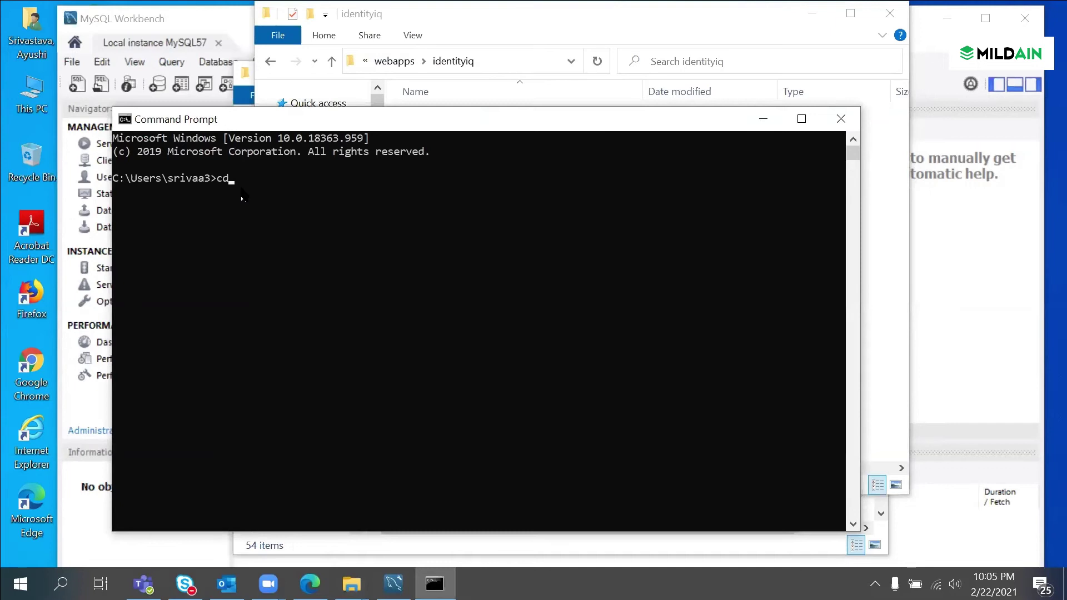
text(C:\Program Files\Apache Software Foundation\Tomcat 9.0\webapps\identityiq)
key(Return)
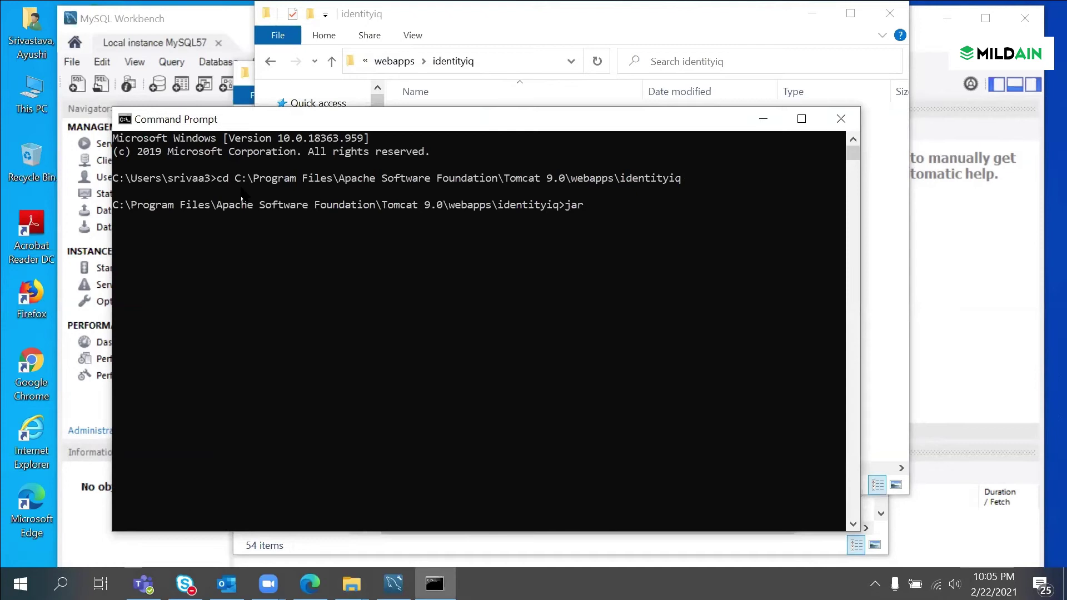
Step: Extract identityiq.war with jar -xvf and check the inflated files in the folder
text(jar -xvf identity)
key(Tab)
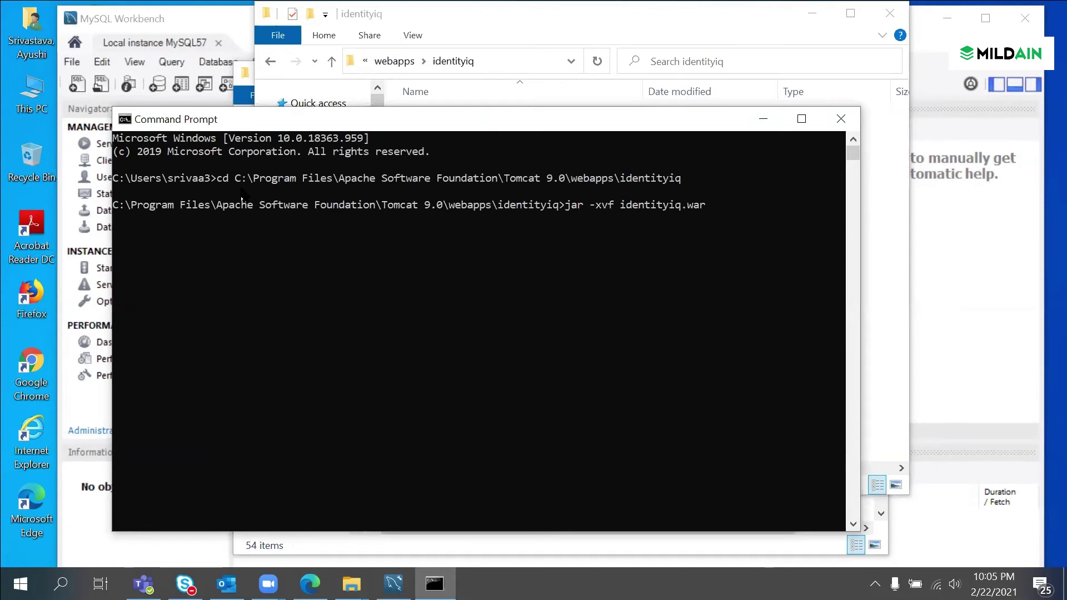
key(Return)
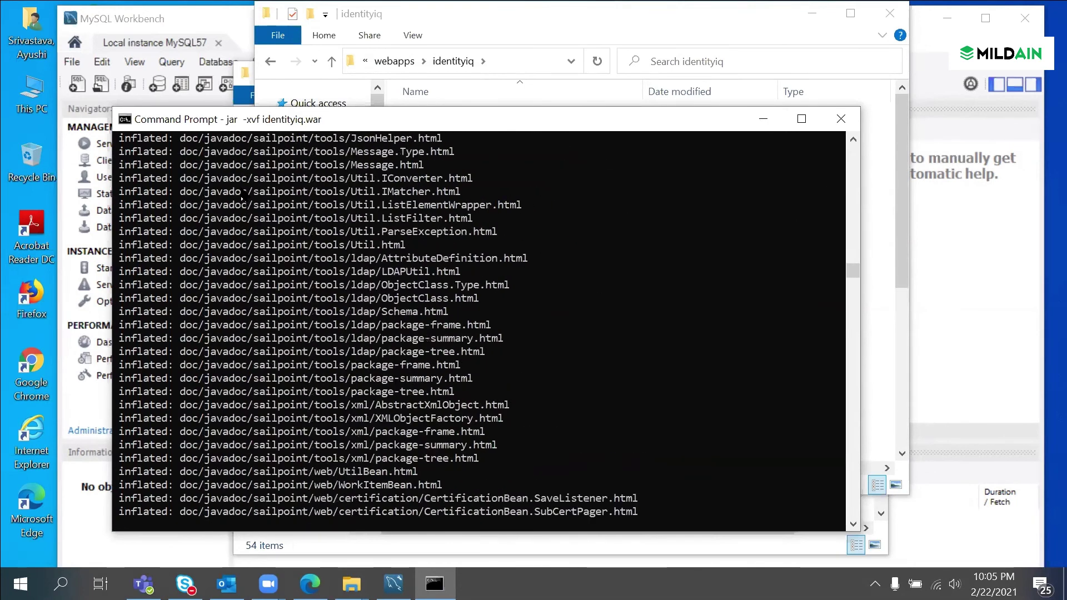
click(799, 40)
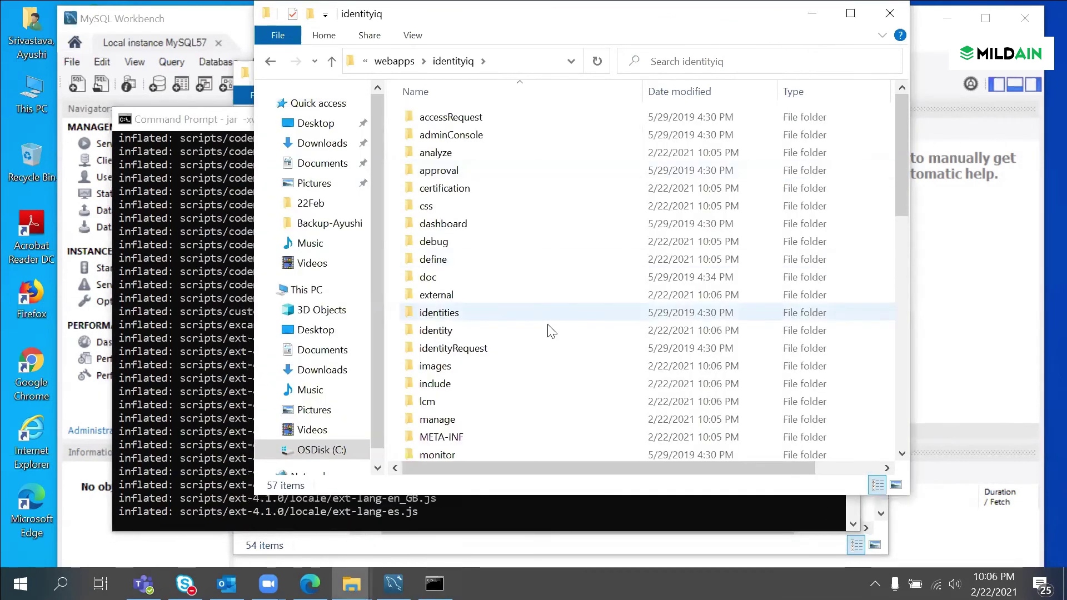
scroll(548, 329, down, 10)
scroll(578, 378, up, 12)
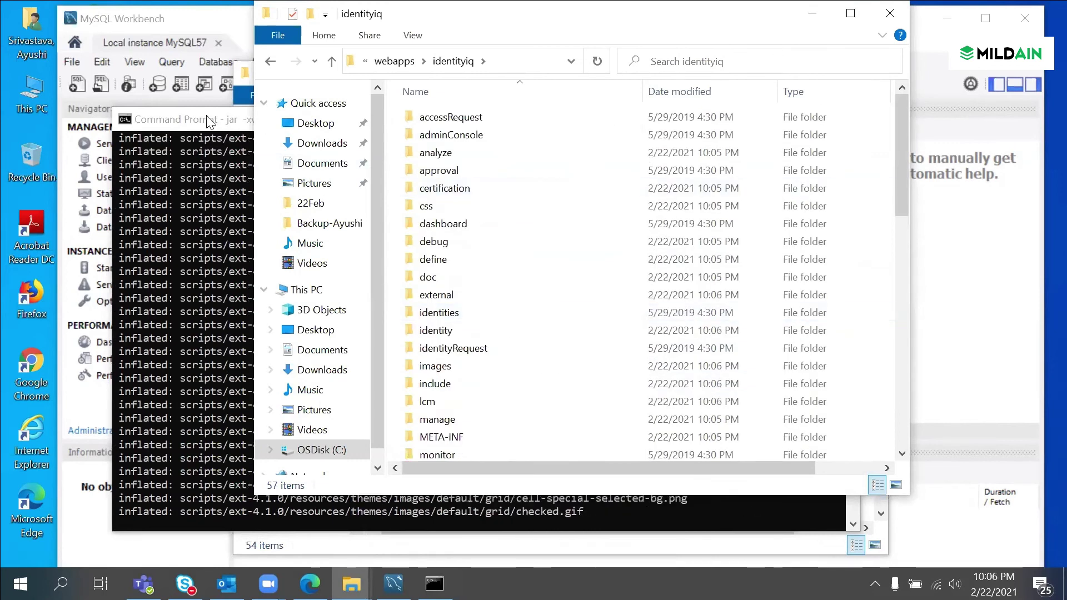
key(alt+Tab)
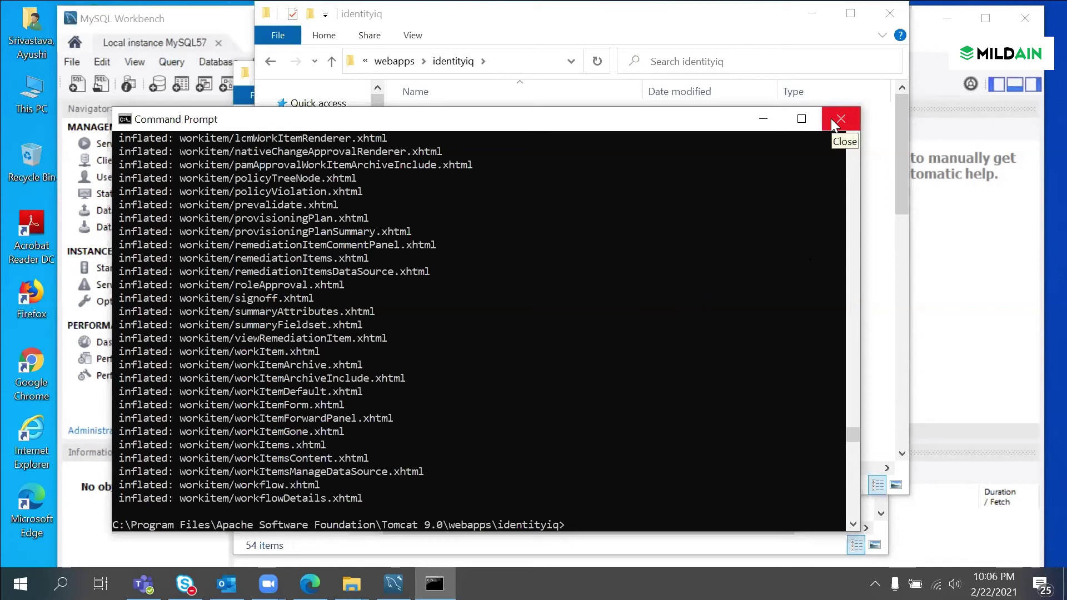
Step: Minimize Command Prompt and reopen the extracted identityiq folder in webapps, scrolling down to WEB-INF
click(760, 117)
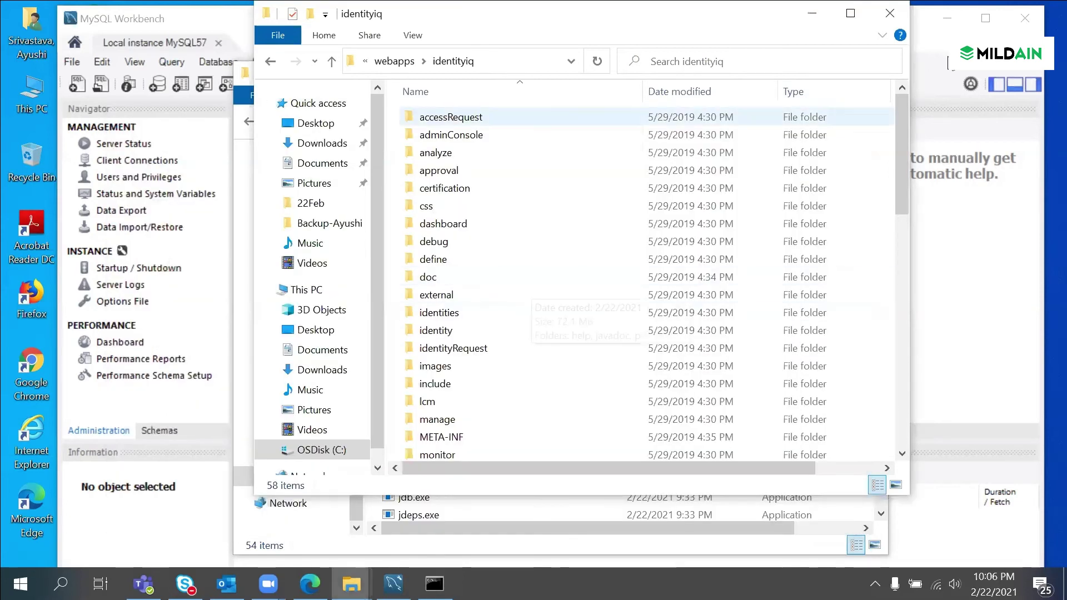
click(217, 140)
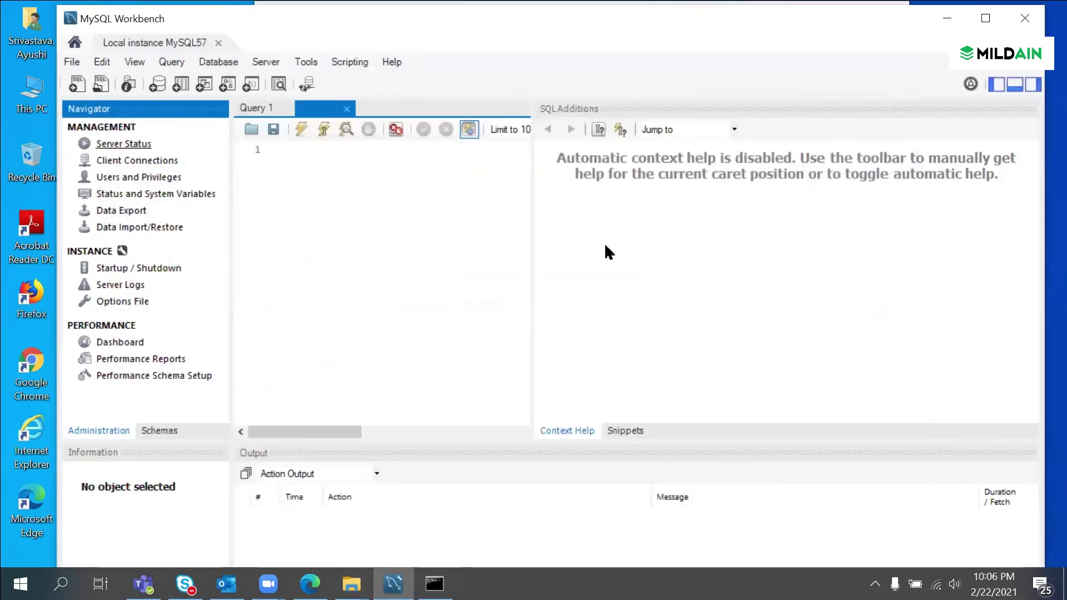
mouse_move(351, 584)
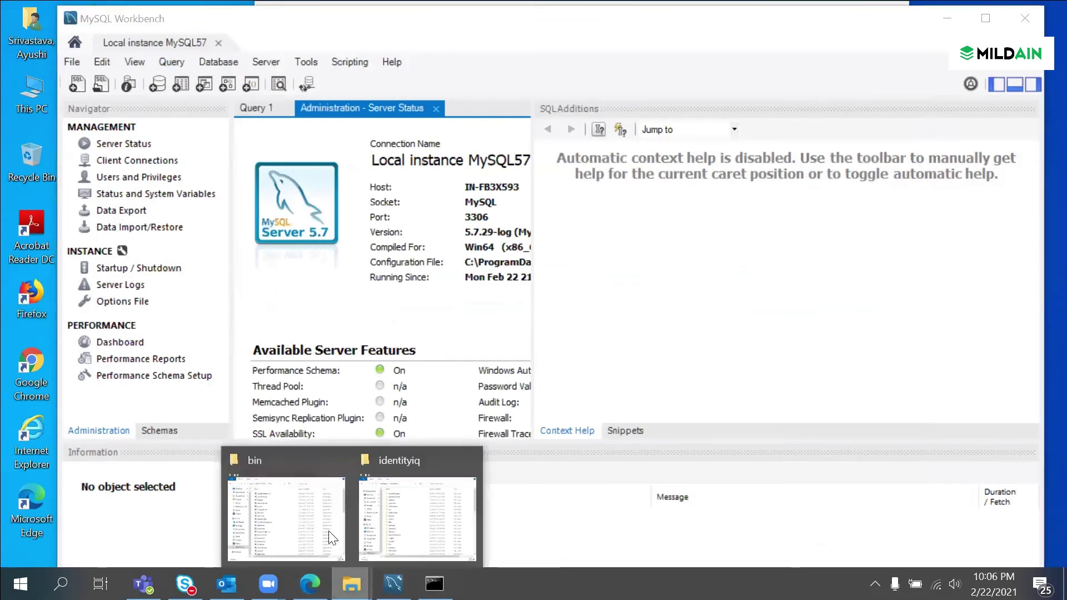
click(380, 514)
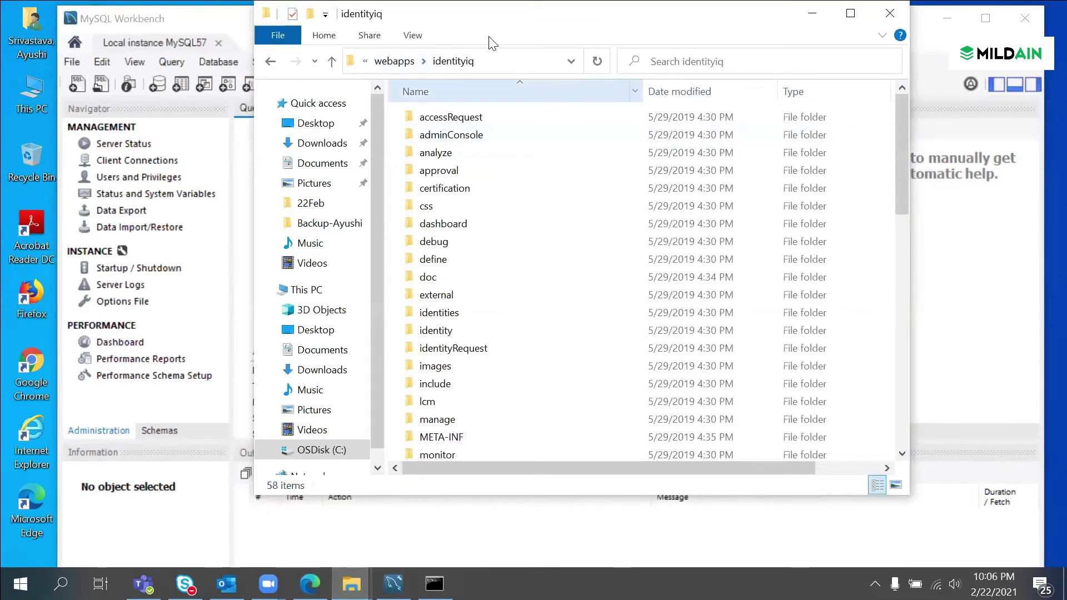
key(alt+Up)
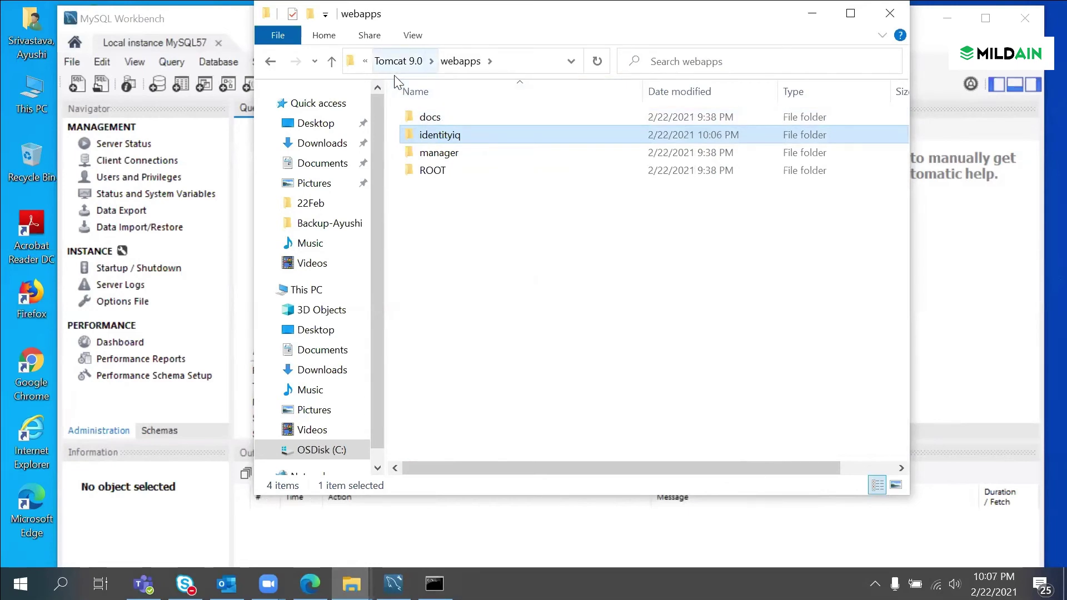
key(Return)
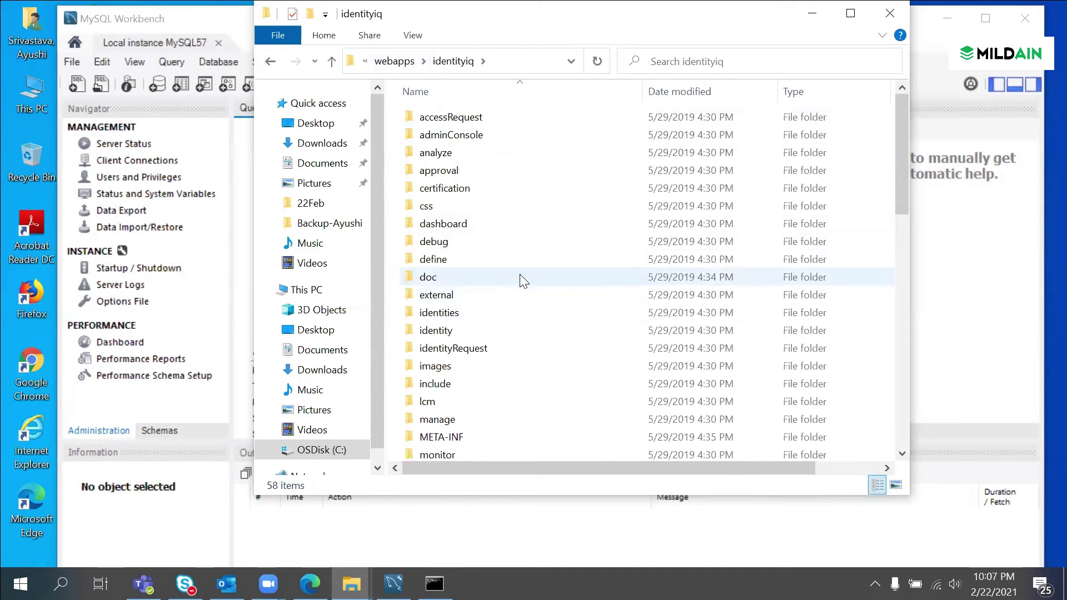
scroll(503, 333, down, 3)
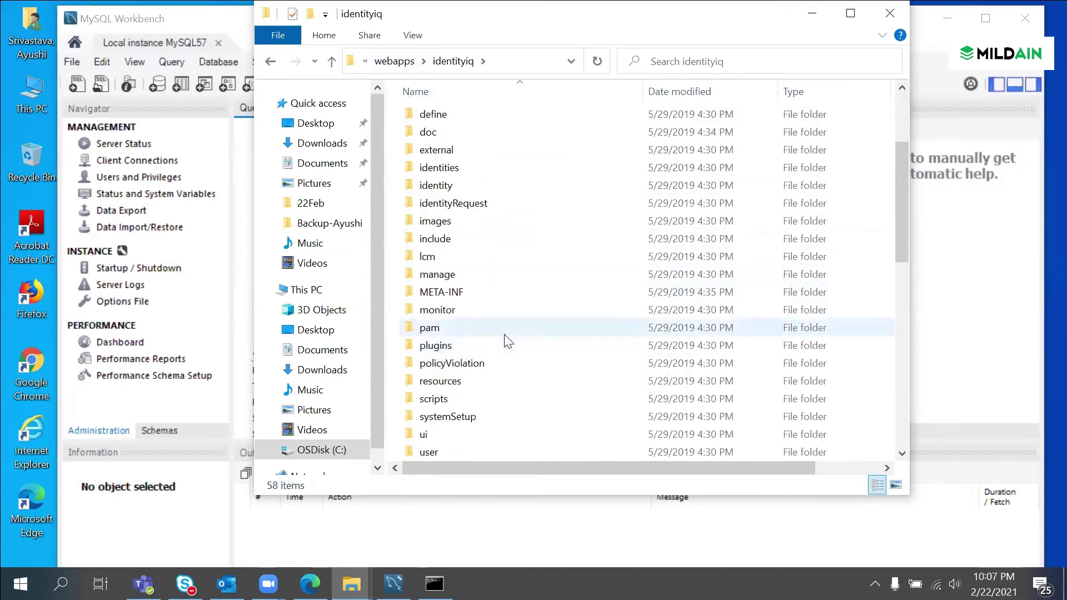
scroll(506, 339, down, 7)
Step: Open WEB-INF\database, which lists create_identityiq_tables-8.0.mysql among 22 scripts, and start a search there
click(486, 112)
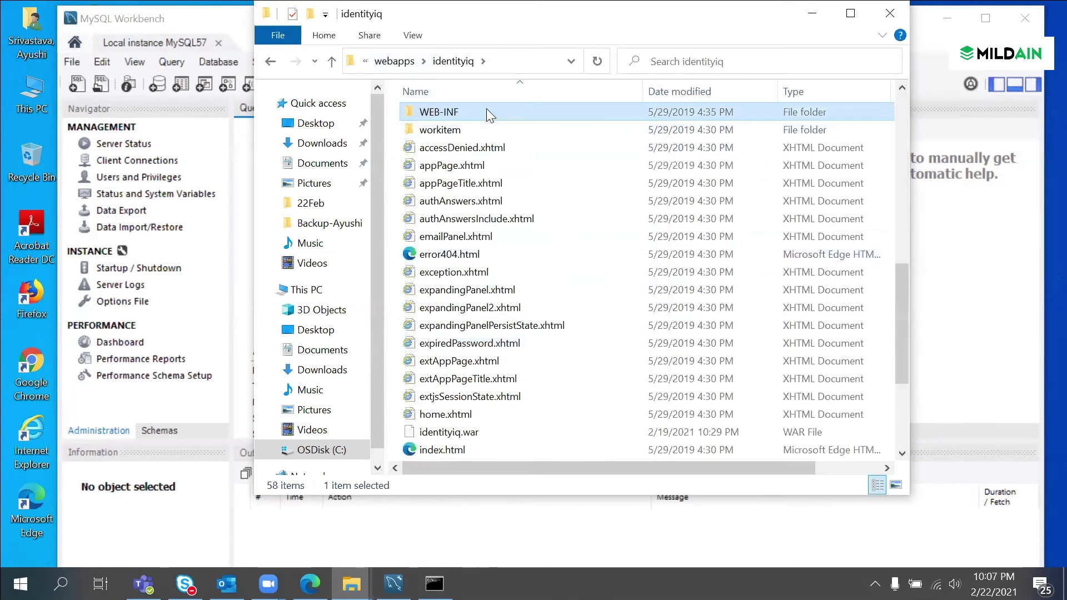
double_click(487, 111)
mouse_move(532, 224)
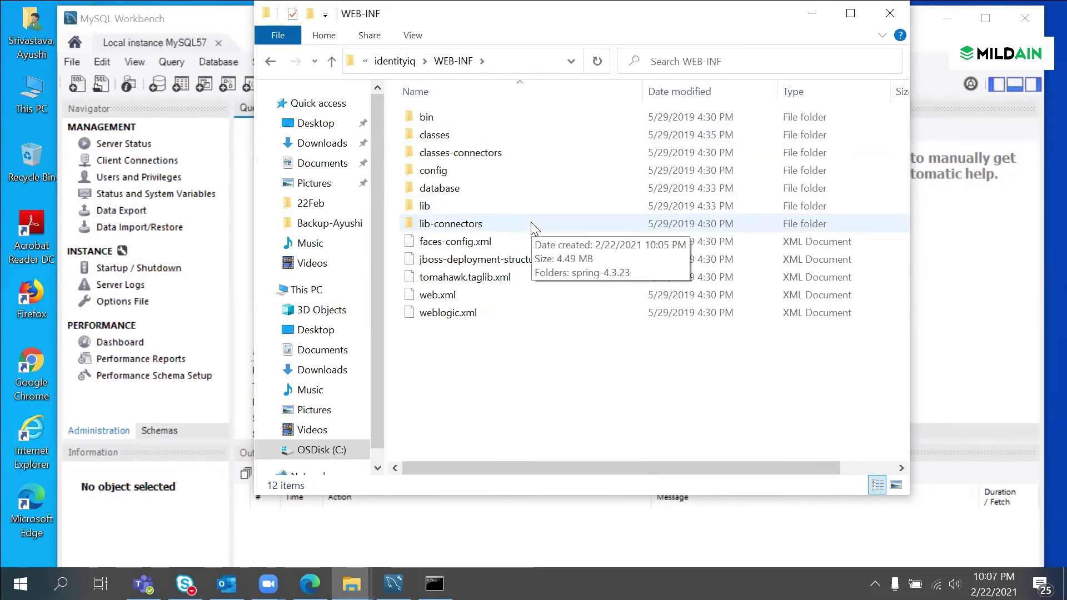
double_click(481, 189)
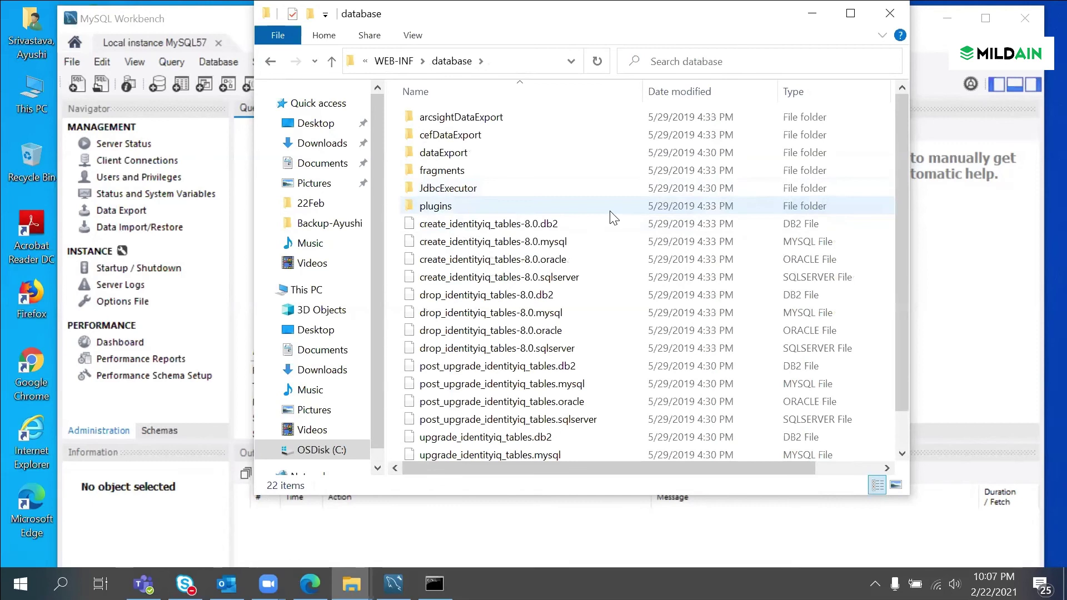
mouse_move(612, 217)
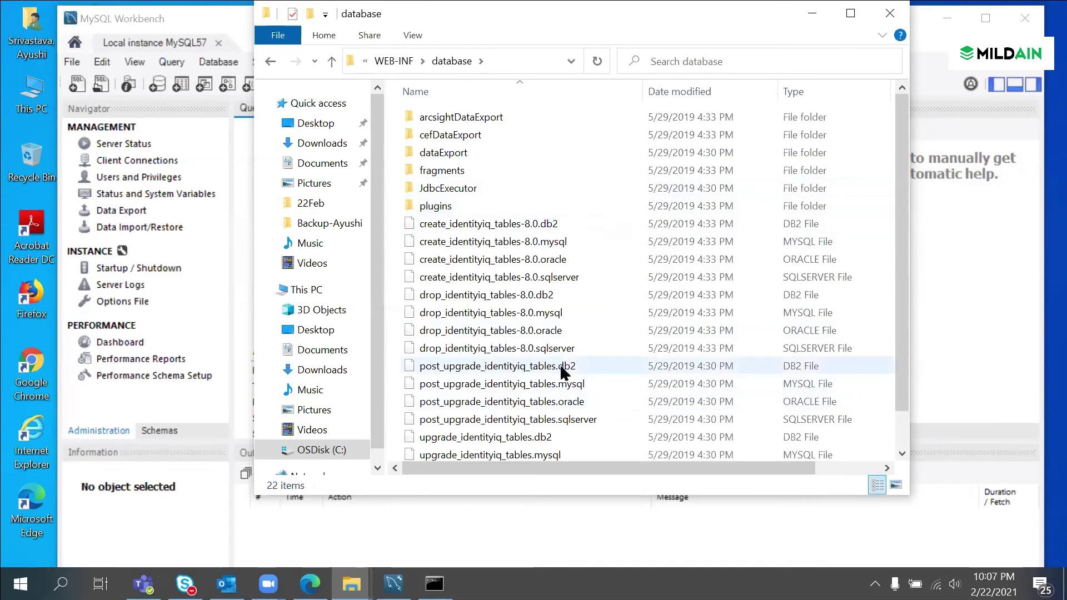
mouse_move(567, 365)
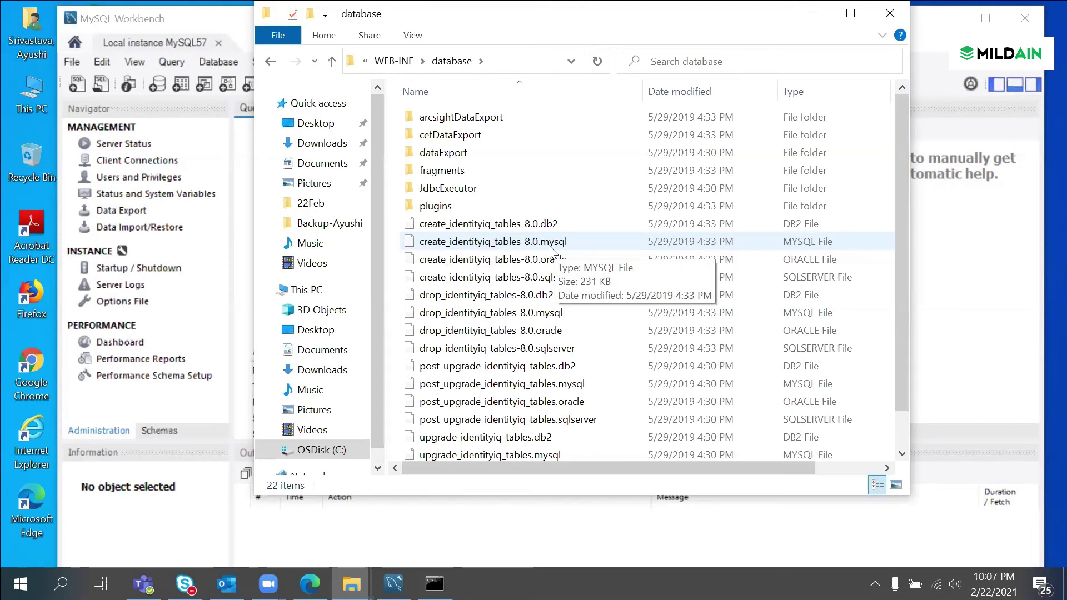
click(659, 63)
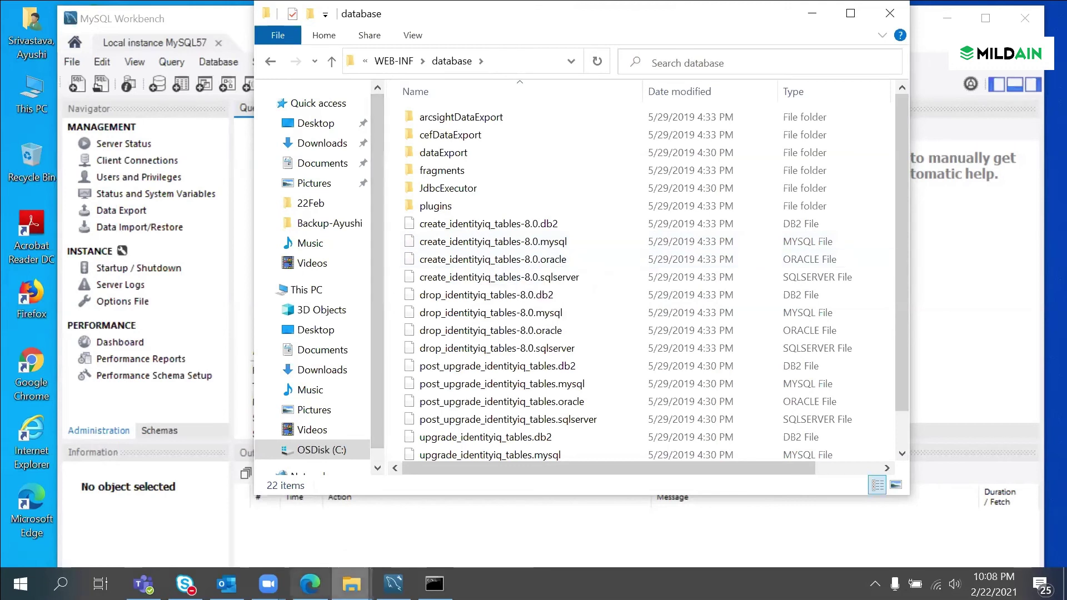
Step: Search Windows for 'client', then launch and close the Unicode MySQL command line client
click(61, 583)
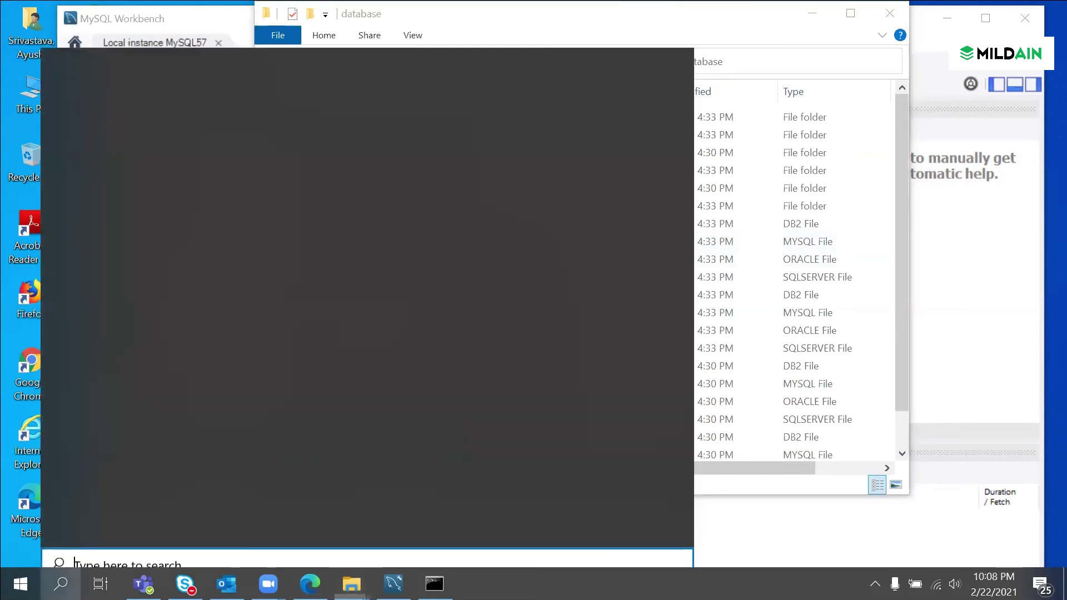
text(mysq)
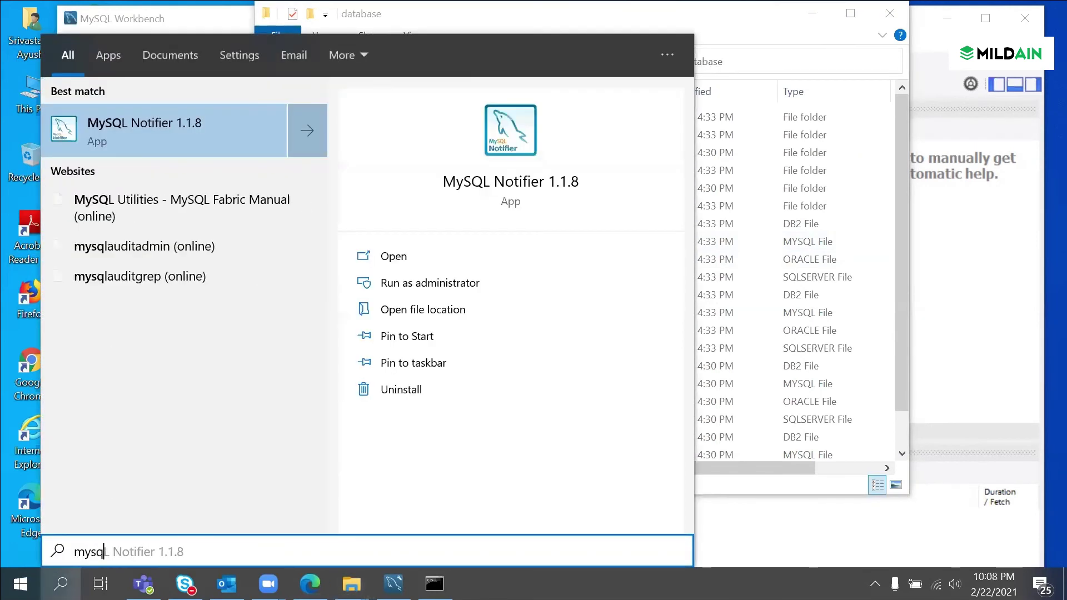
text(l)
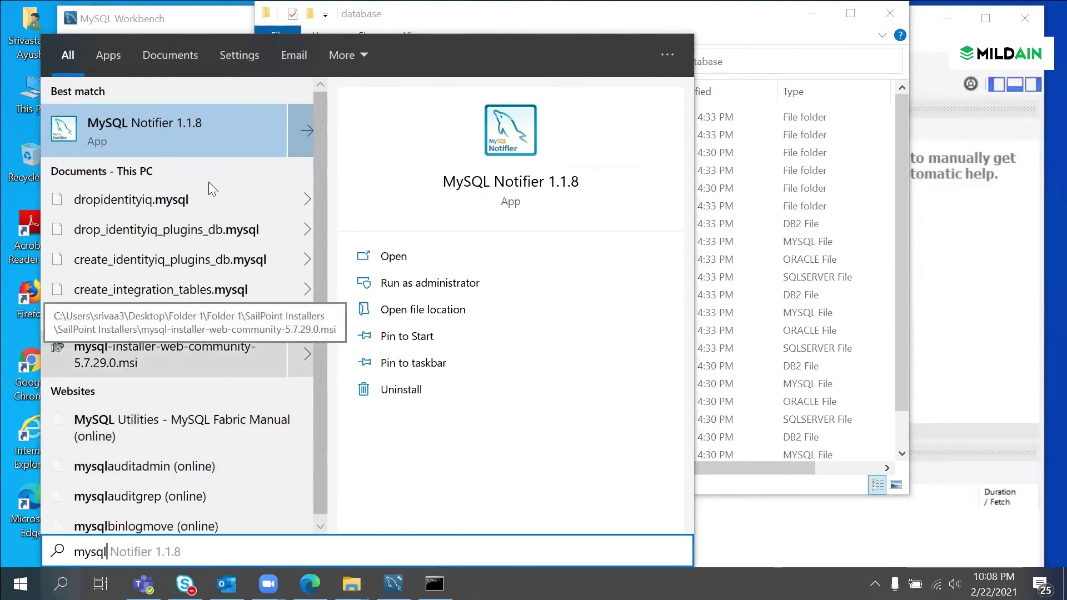
key(BackSpace)
key(BackSpace)
key(BackSpace)
key(BackSpace)
key(BackSpace)
text(client)
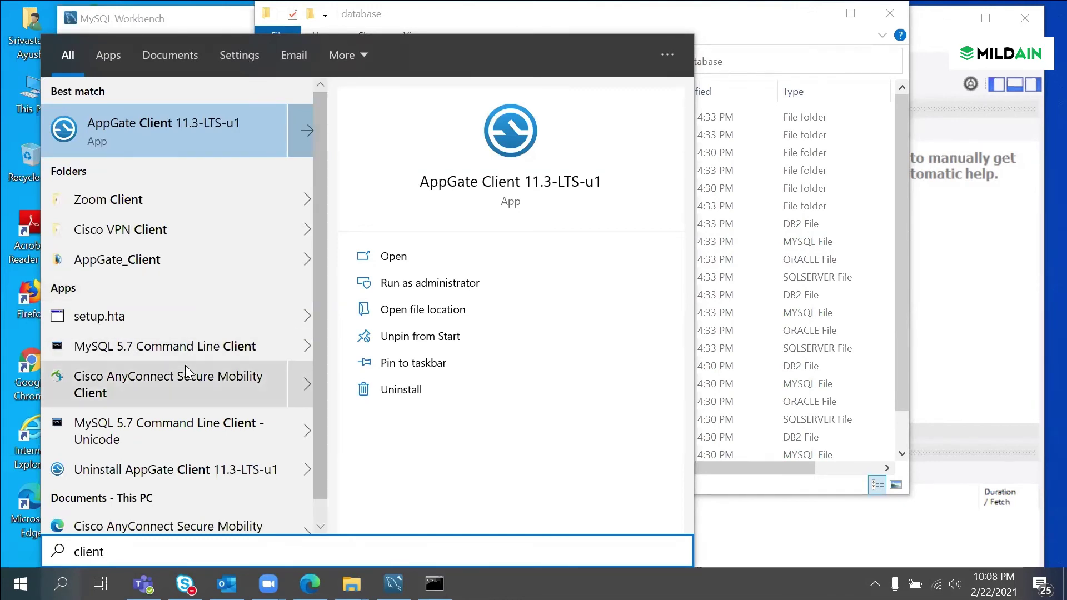
click(175, 431)
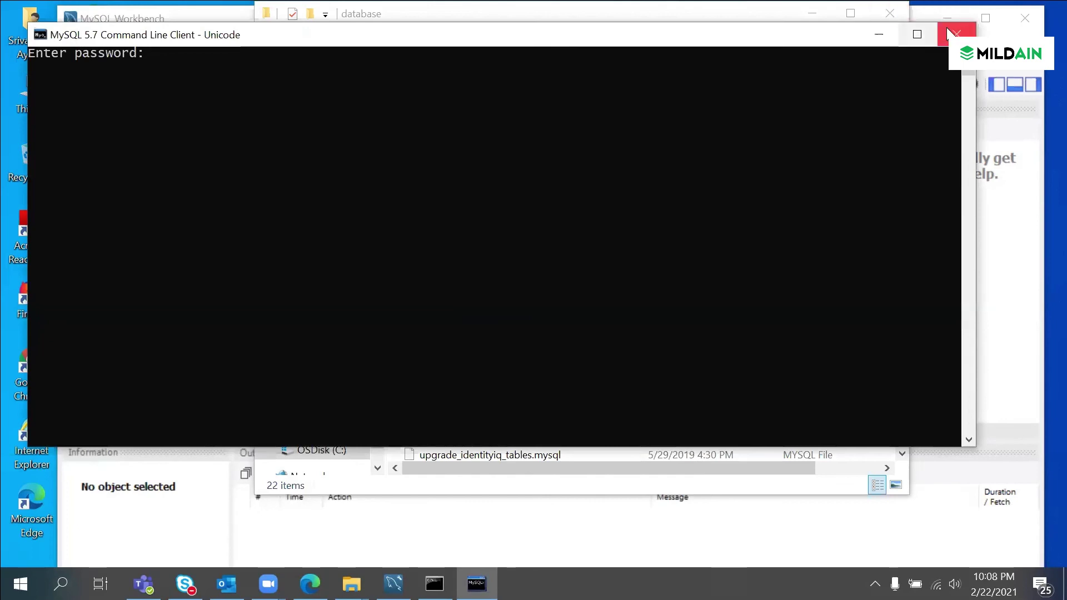
click(956, 34)
Step: Search 'client' again, close the Unicode console once more, and launch the plain MySQL 5.7 Command Line Client
click(61, 583)
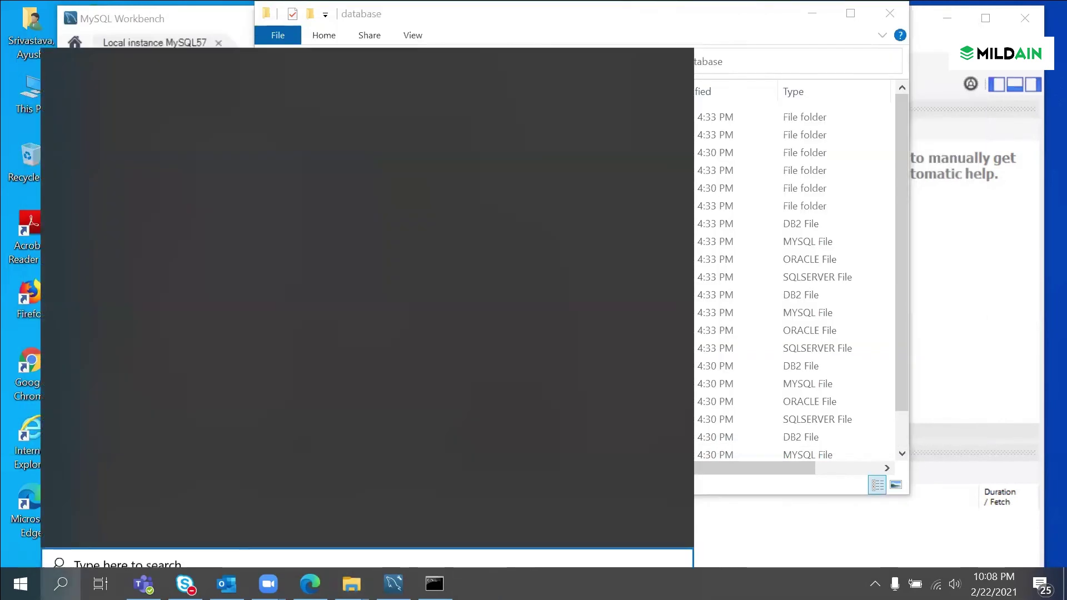
text(client)
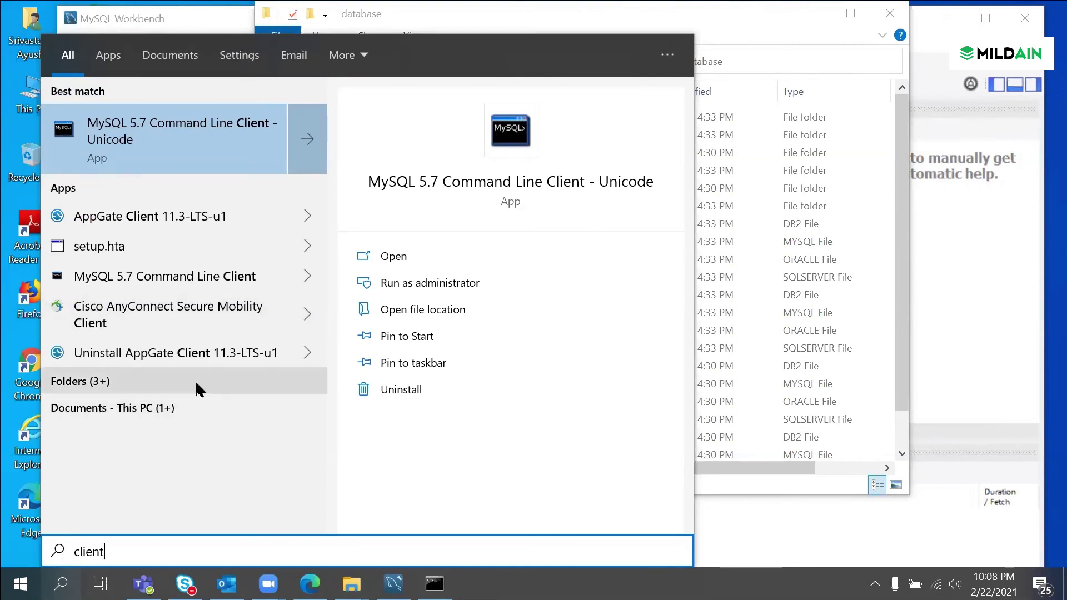
key(Return)
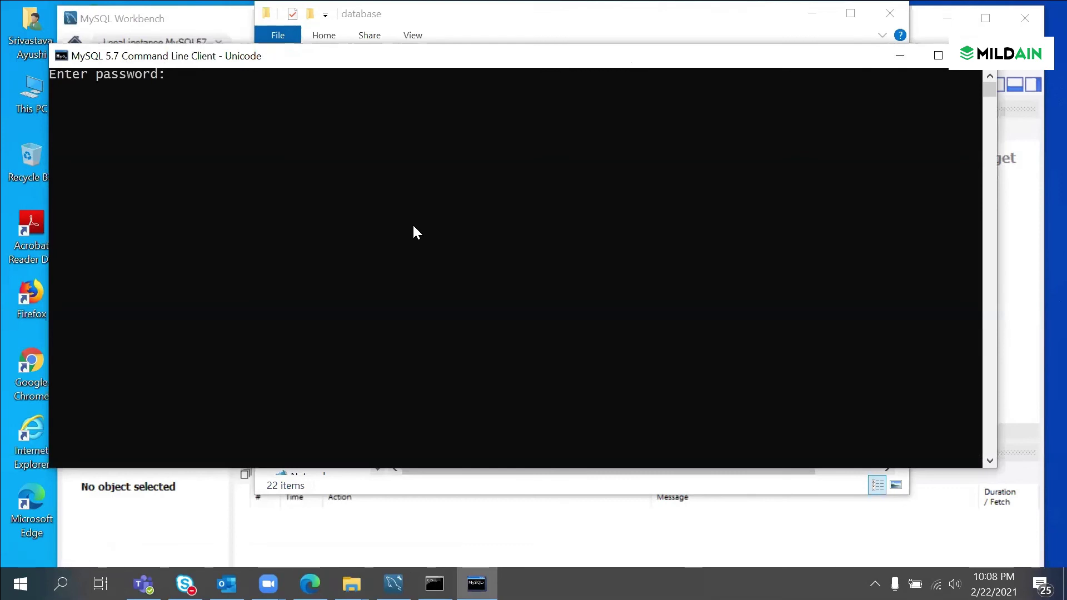
key(alt+F4)
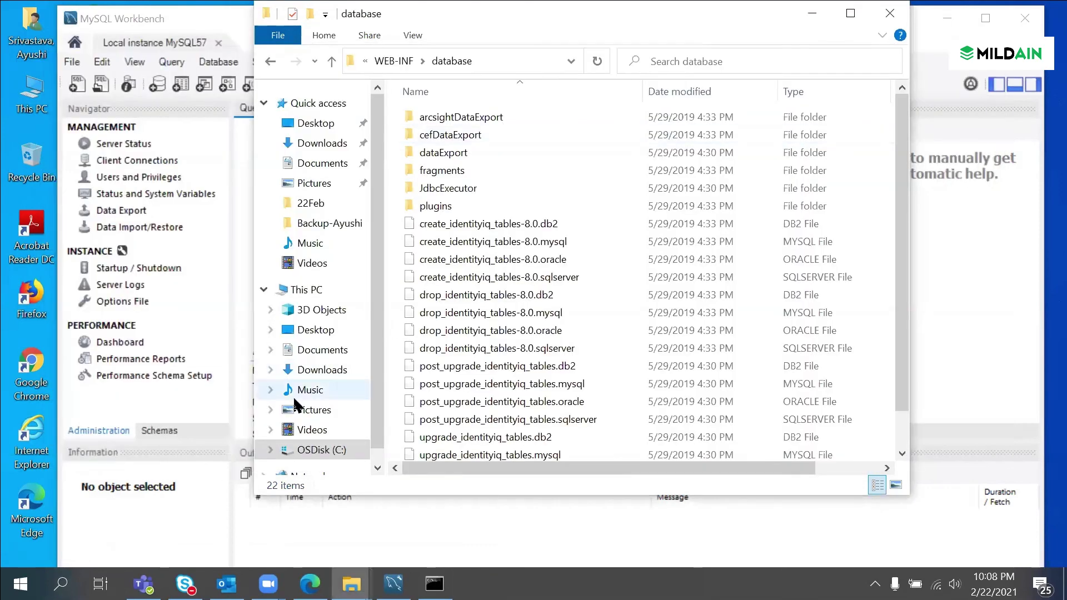
click(60, 583)
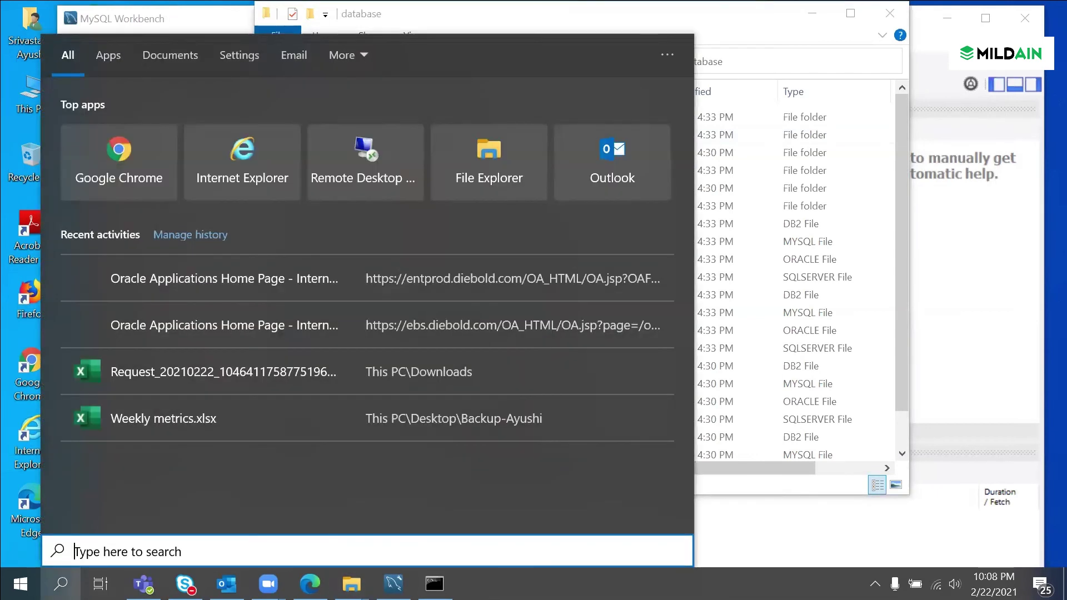
text(c)
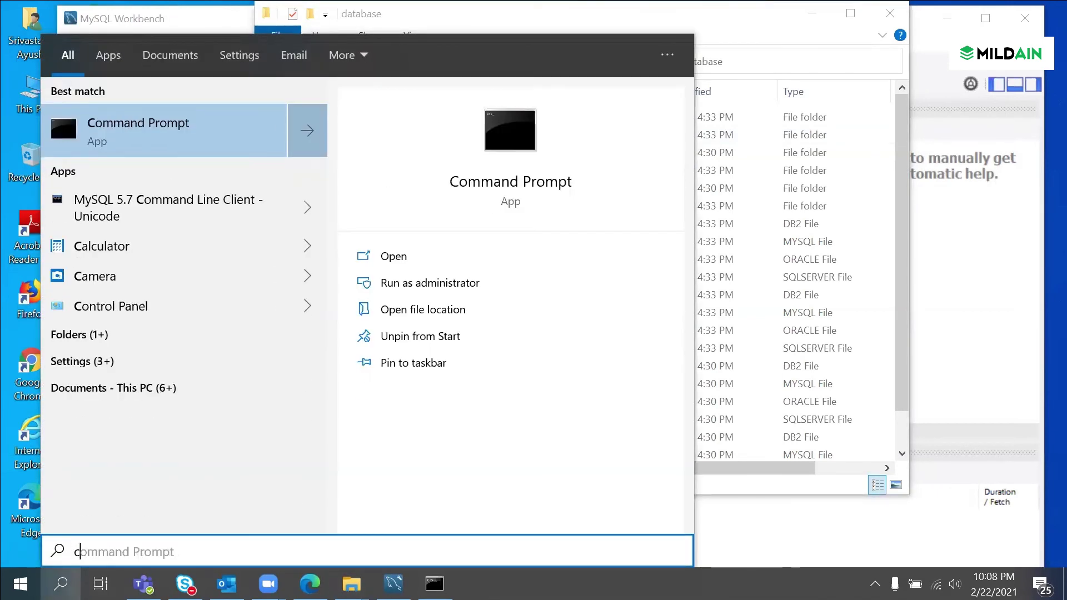
text(li)
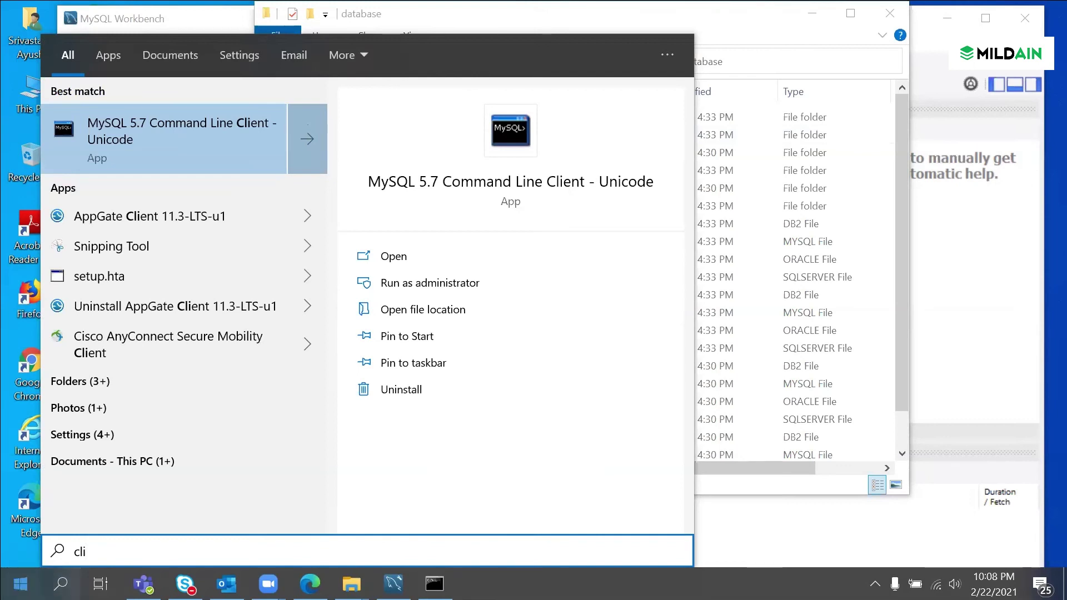
text(ent)
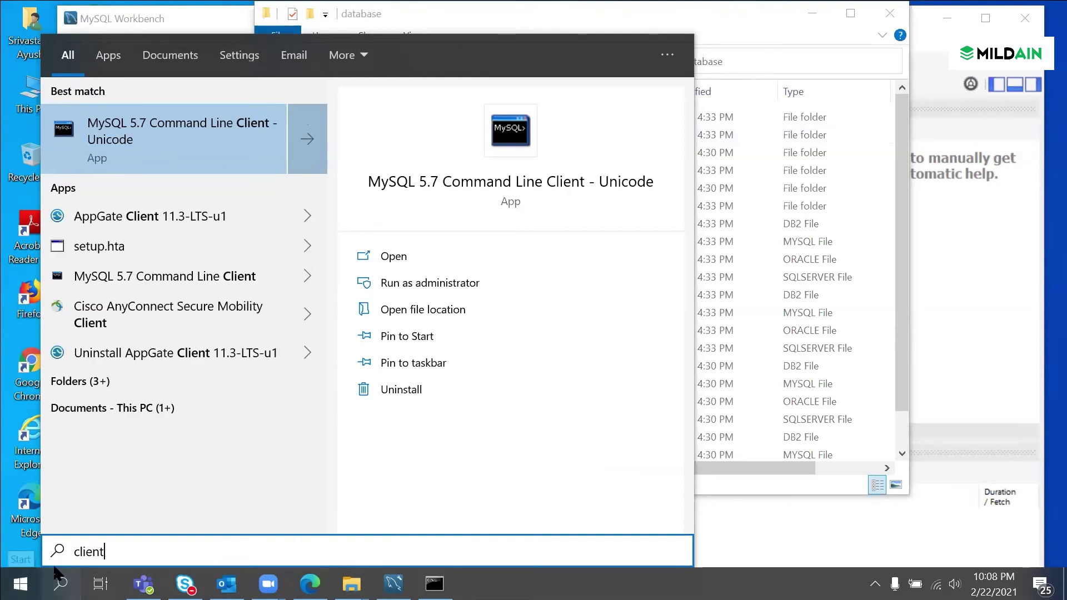
click(200, 277)
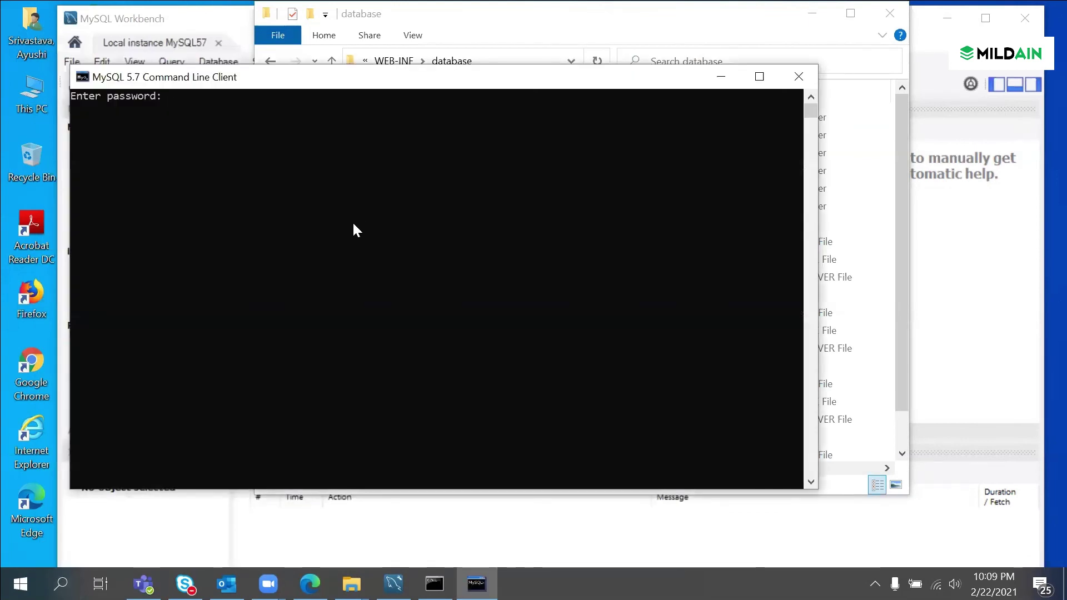
Step: Enter the root account password to log in, select create_identityiq_tables-8.0.mysql, then return to Workbench
text(root)
key(Return)
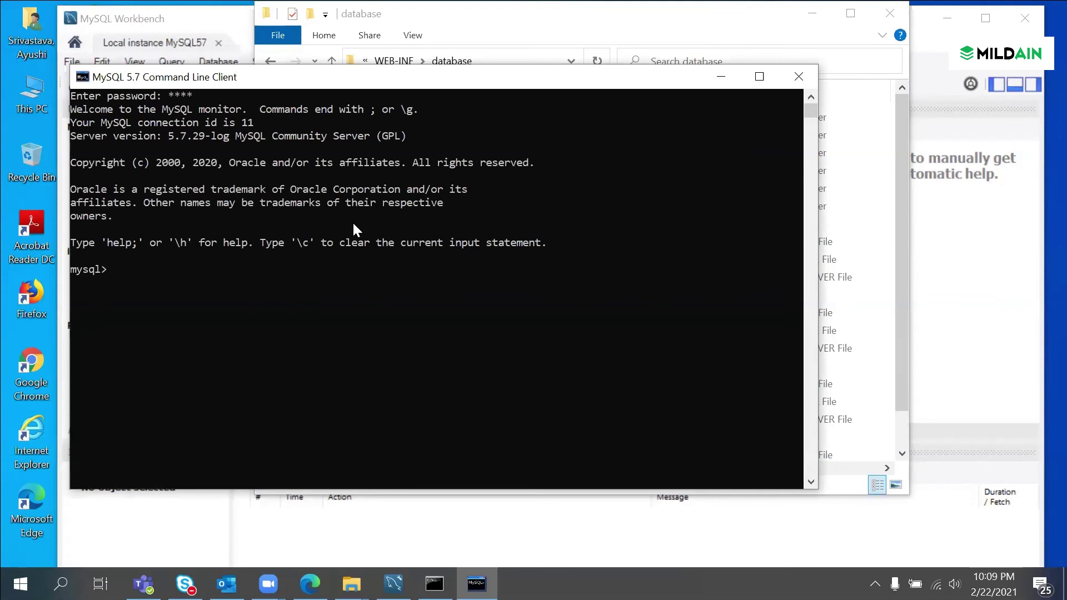
click(766, 31)
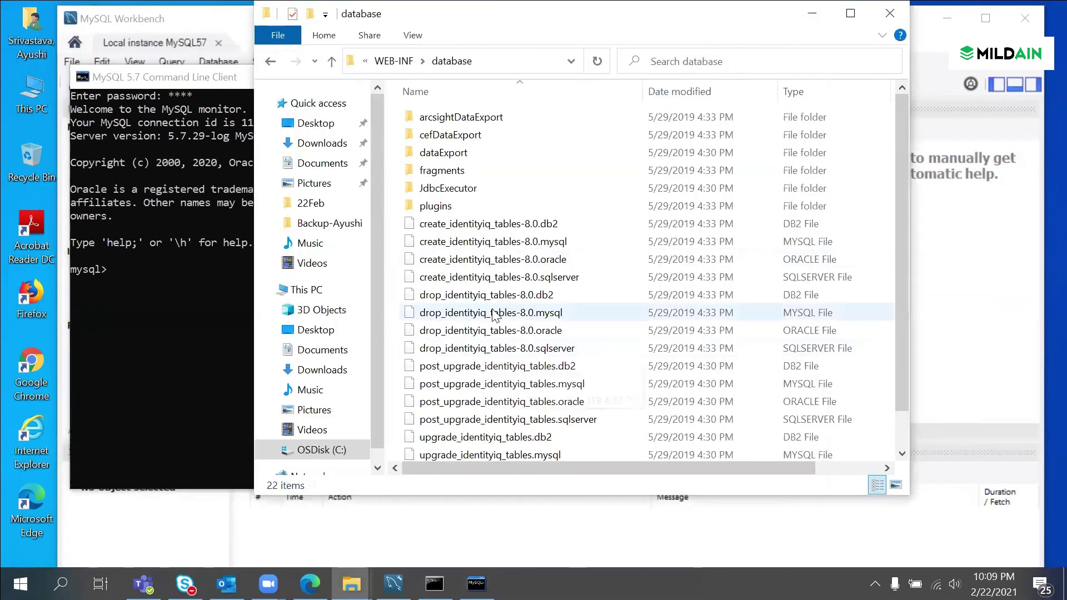
click(550, 242)
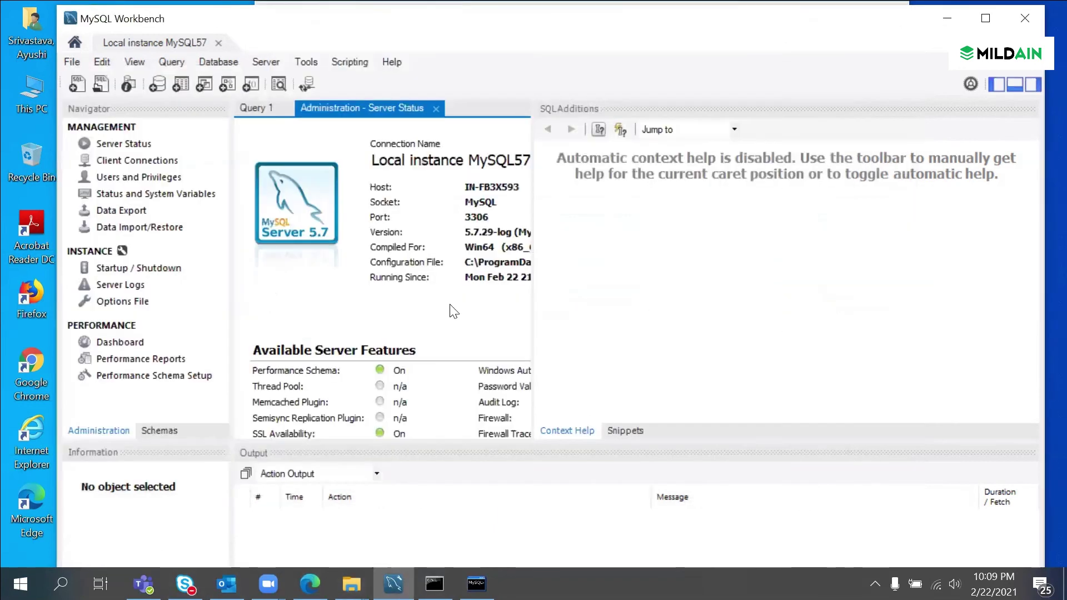
click(393, 584)
Step: Write 'show databases' on line 1 of the Query 1 editor, fixing typos, and select the statement
click(168, 62)
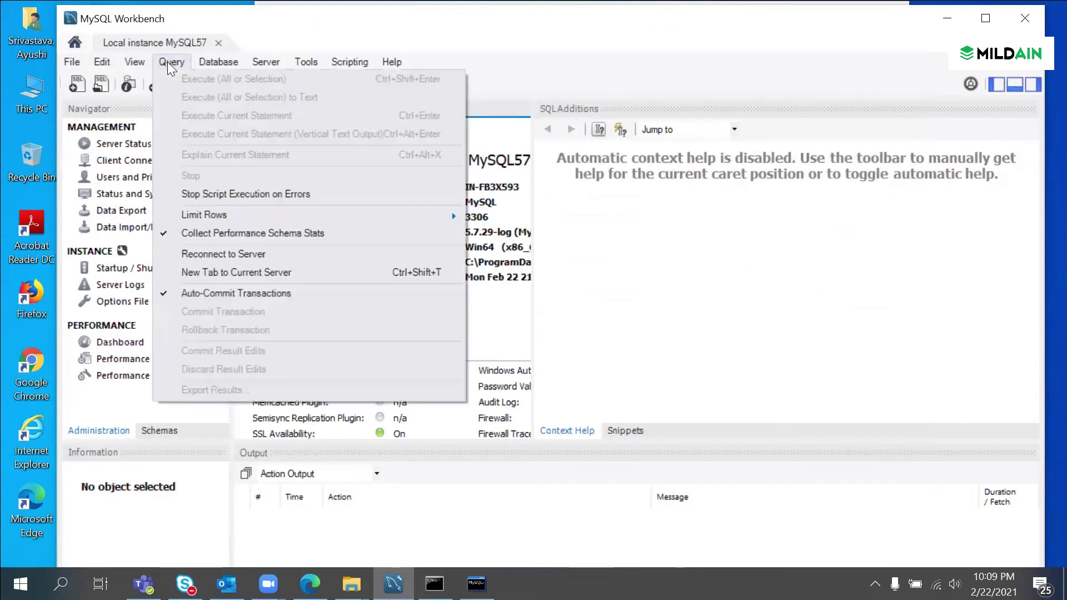
mouse_move(135, 66)
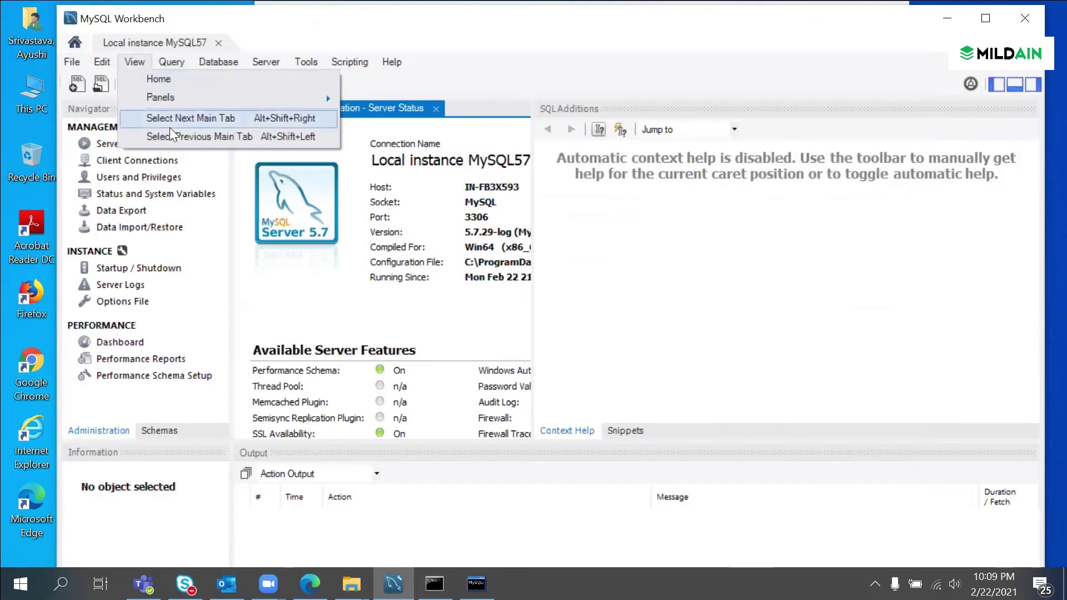
click(262, 300)
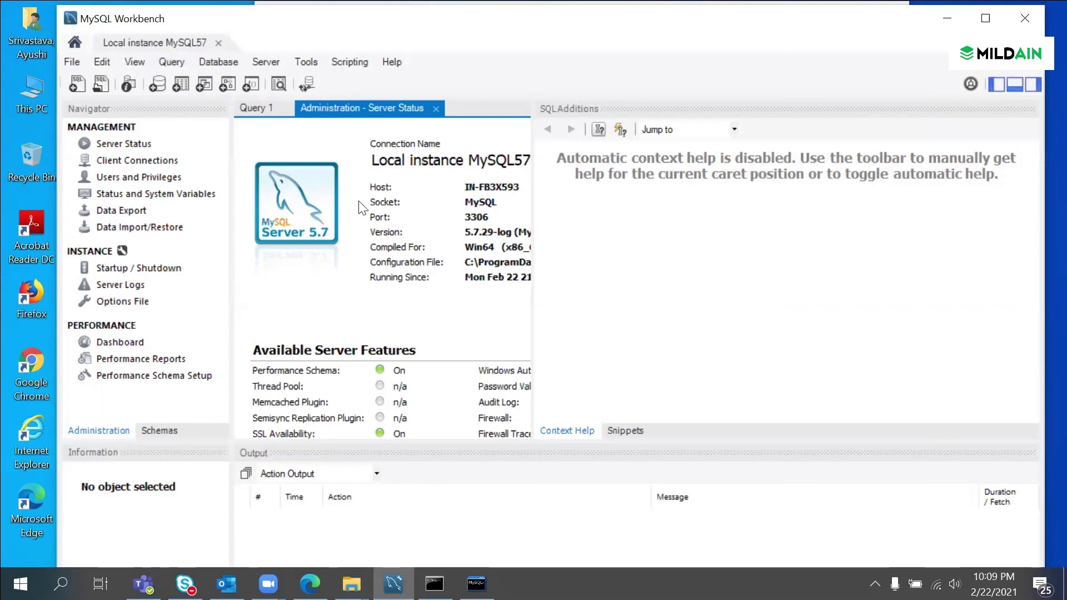
click(260, 107)
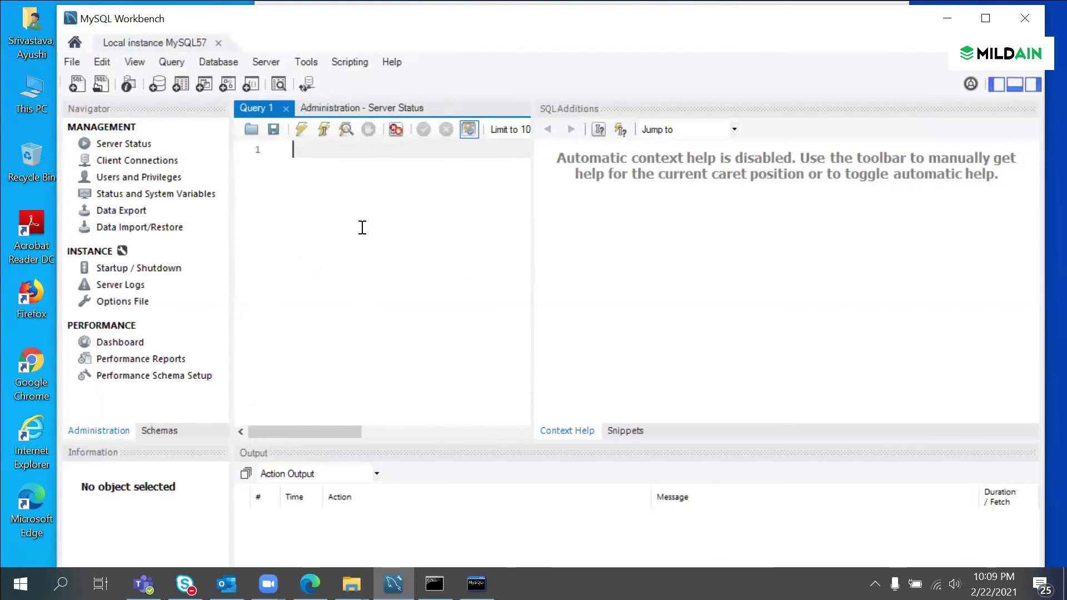
text(showdatabase)
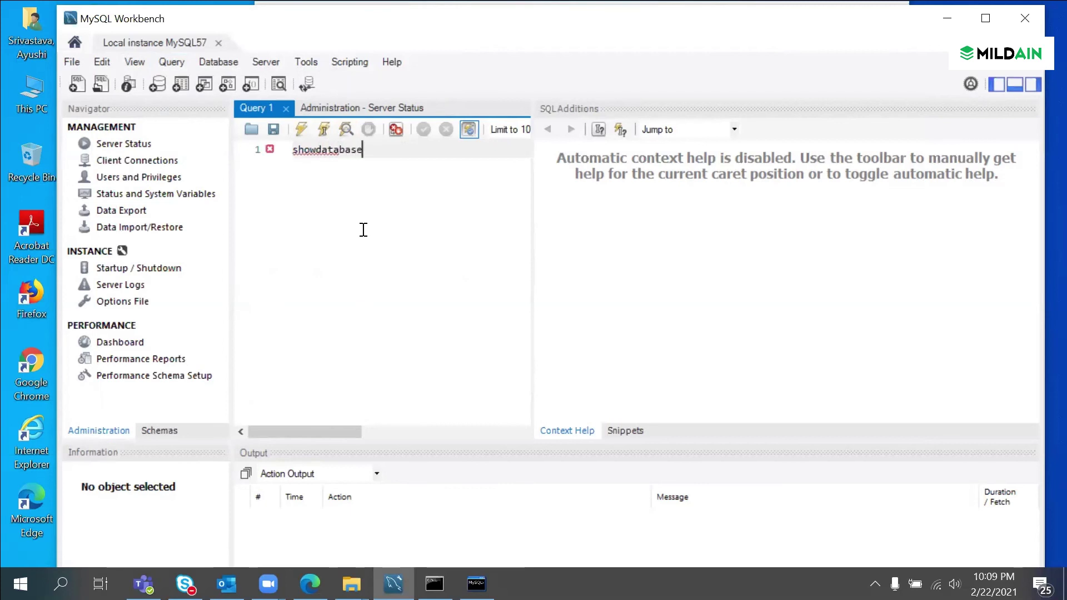
key(Left)
key(Left)
key(Left)
key(Left)
key(Left)
key(Left)
key(Left)
key(Left)
key(Right)
key(Right)
key(Right)
key(Right)
key(Right)
key(Right)
key(Right)
key(Right)
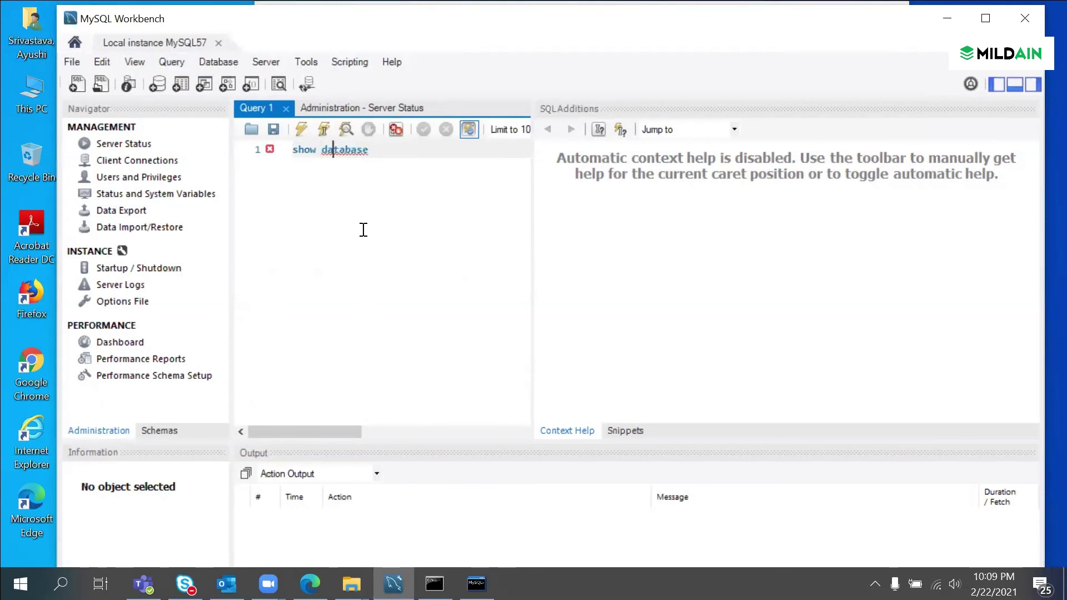
text(s)
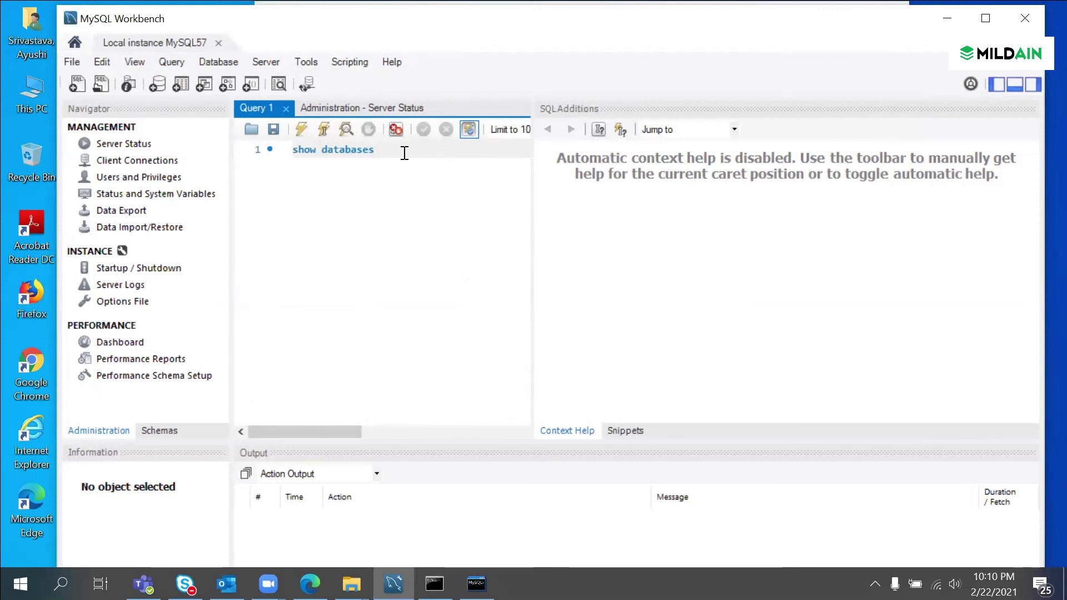
drag(402, 150, 229, 155)
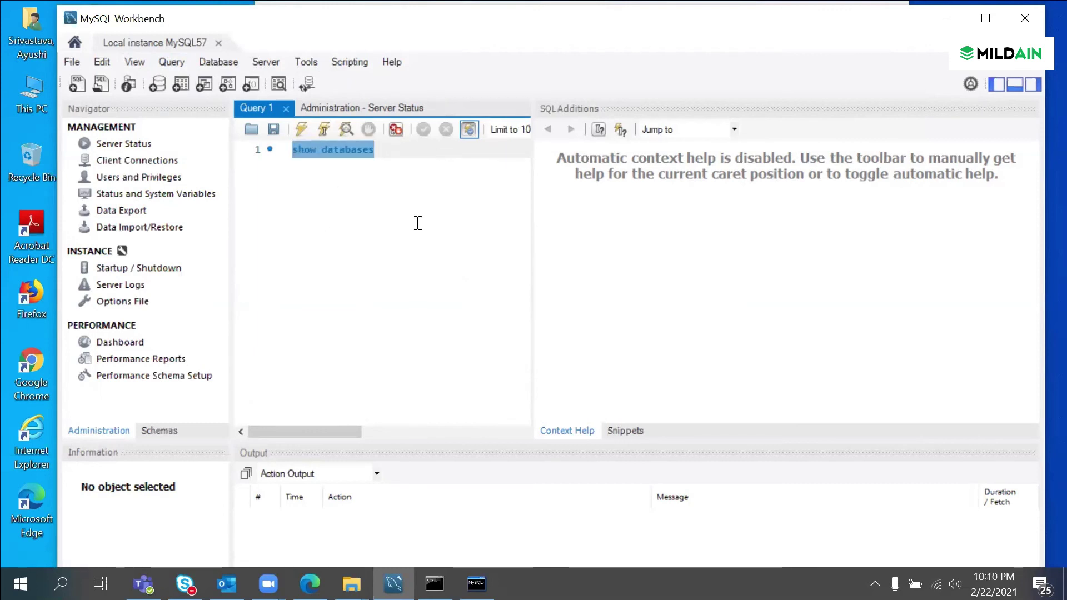